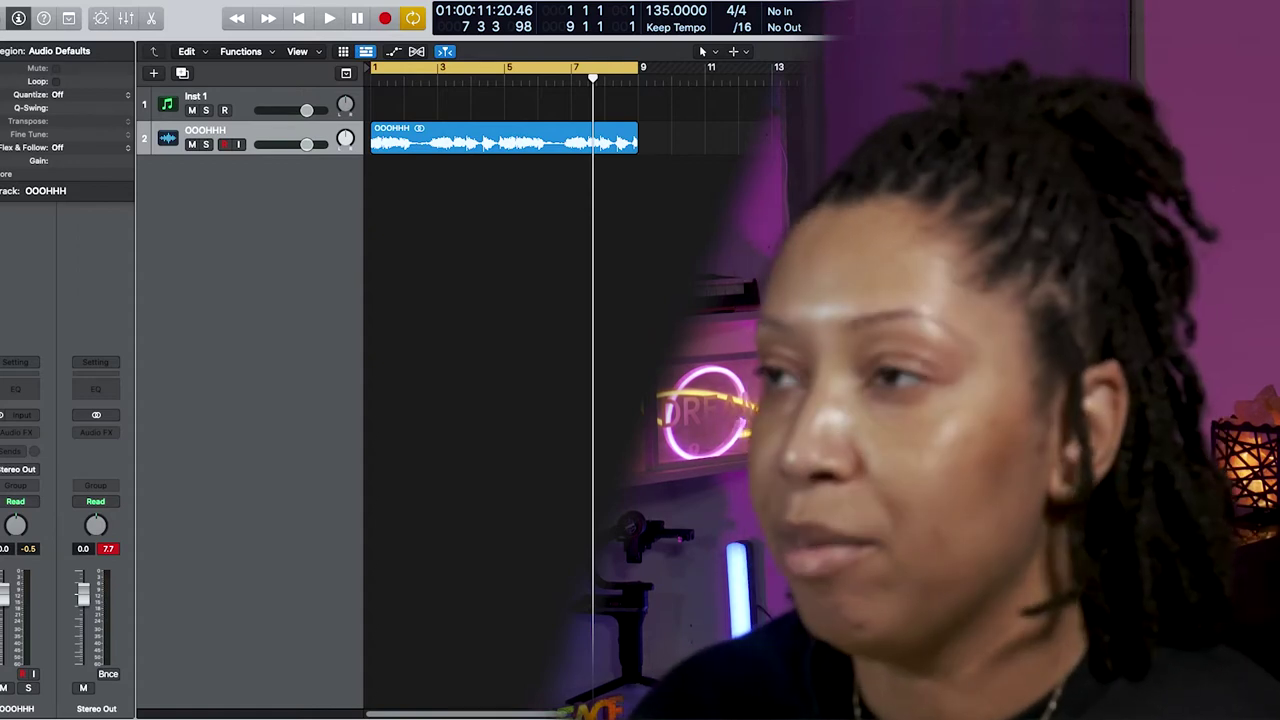
- Play the OOOHHH vocal loop from the start and trim the region's end to just before bar 9
{"action": "key", "text": "Return"}
{"action": "key", "text": "space"}
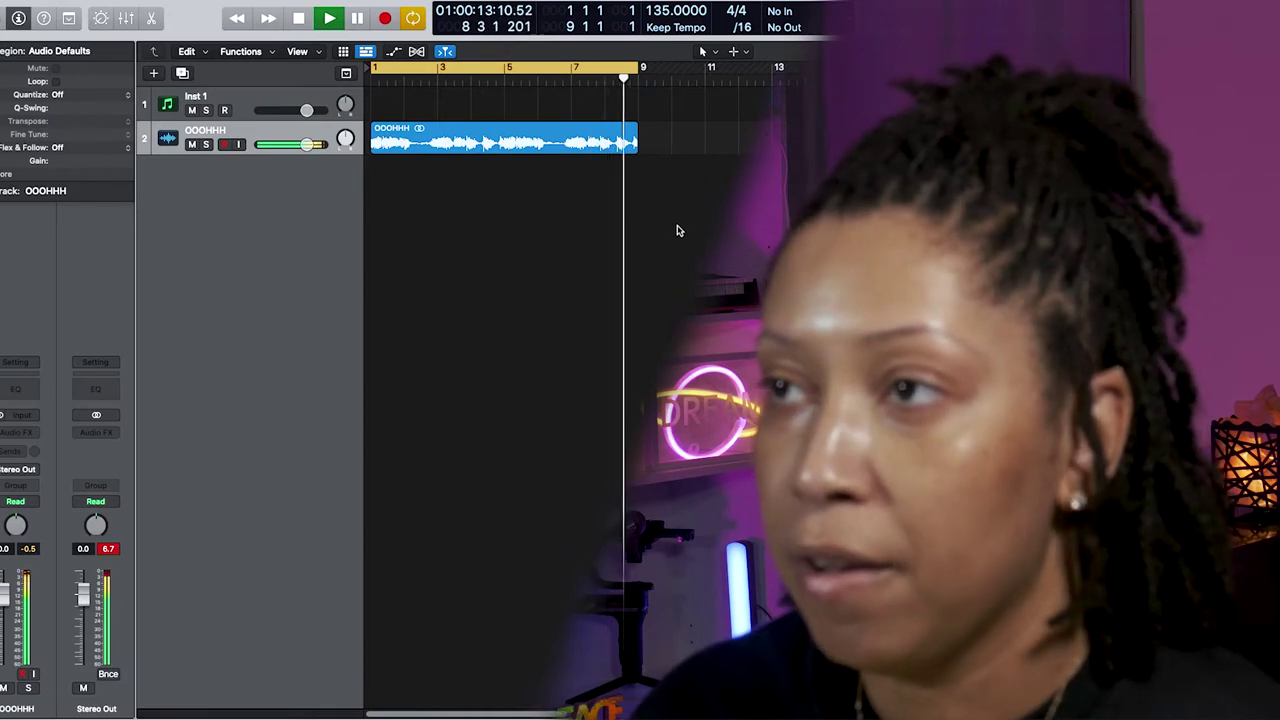
{"action": "left_click_drag", "start_coordinate": [637, 147], "coordinate": [629, 148]}
{"action": "left_click", "coordinate": [626, 178]}
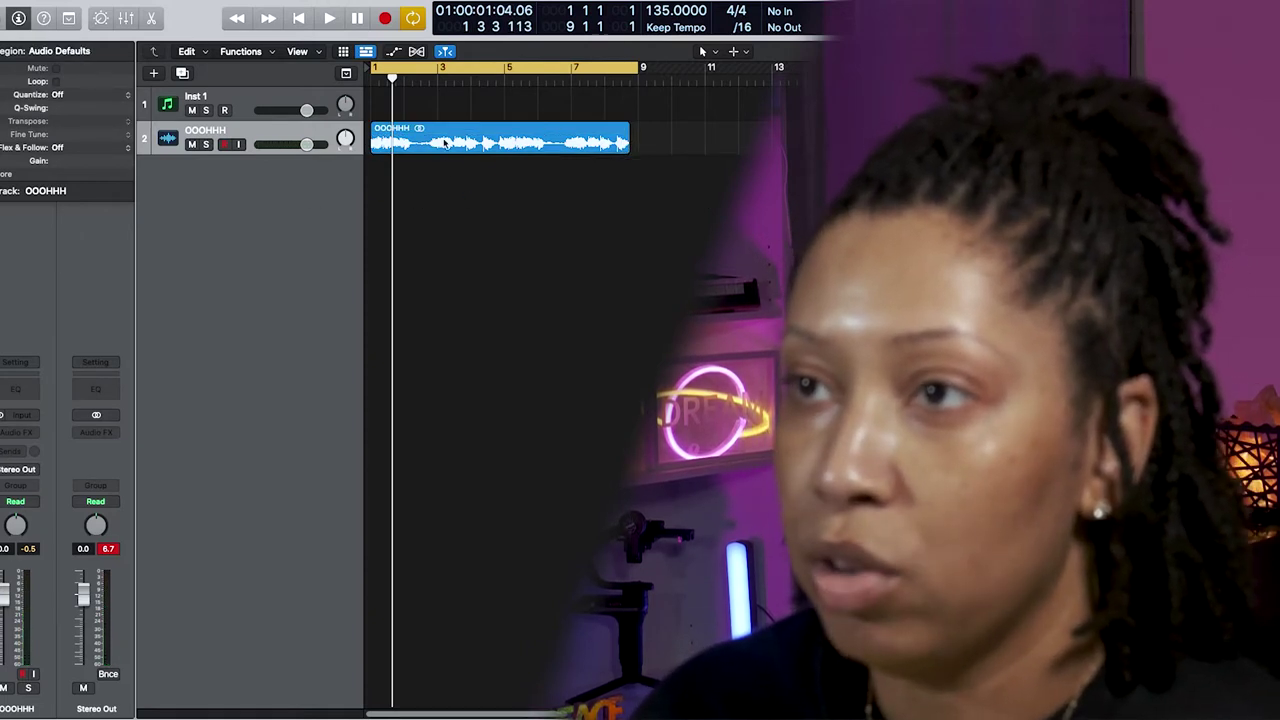
- Duplicate the OOOHHH track and copy its audio region onto the duplicate
{"action": "key", "text": "super+d"}
{"action": "left_click_drag", "start_coordinate": [444, 143], "coordinate": [441, 174]}
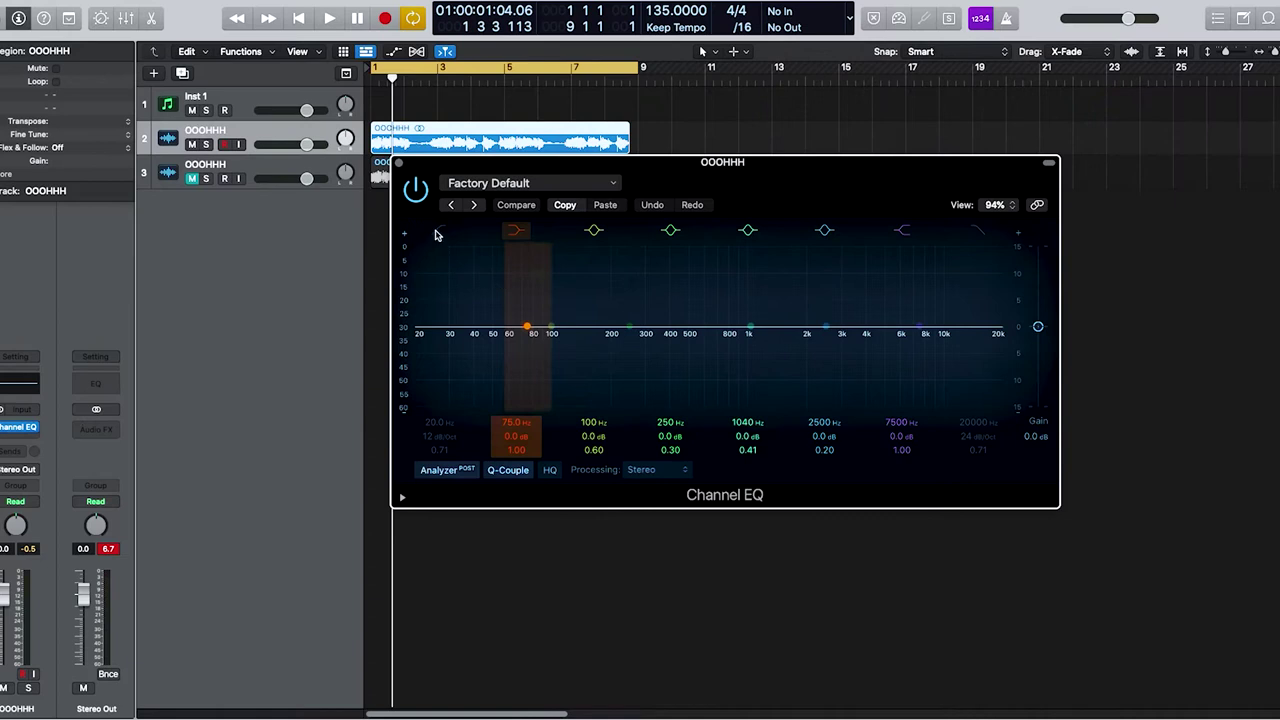
- Close the Channel EQ window and insert Fuzz-Wah after it on the original OOOHHH track
{"action": "left_click", "coordinate": [398, 163]}
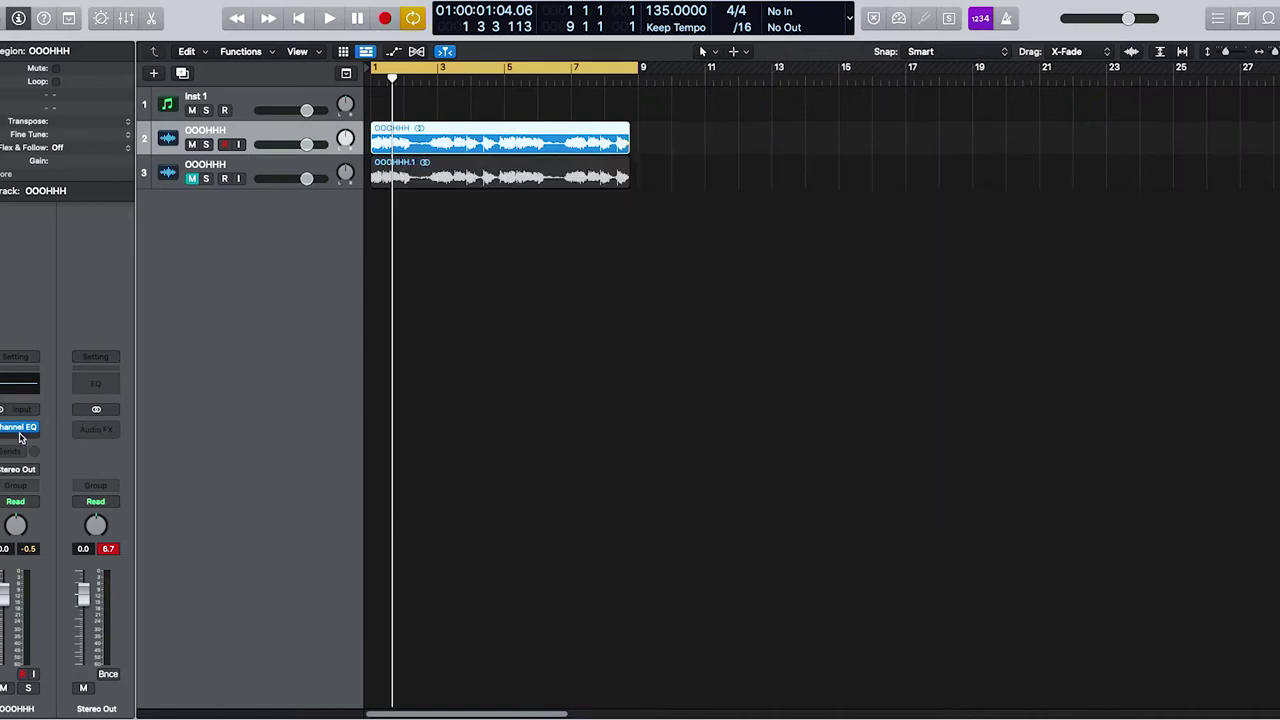
{"action": "left_click", "coordinate": [18, 437]}
{"action": "mouse_move", "coordinate": [76, 600]}
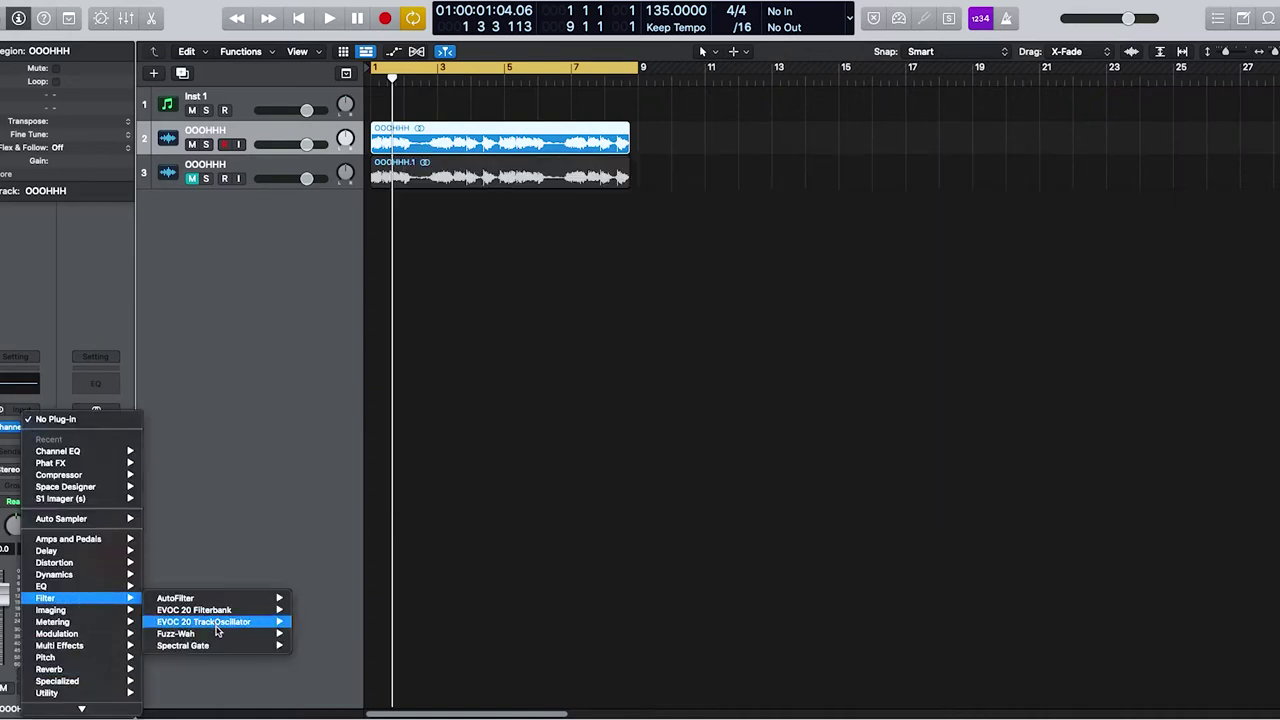
{"action": "mouse_move", "coordinate": [216, 633]}
{"action": "left_click", "coordinate": [315, 634]}
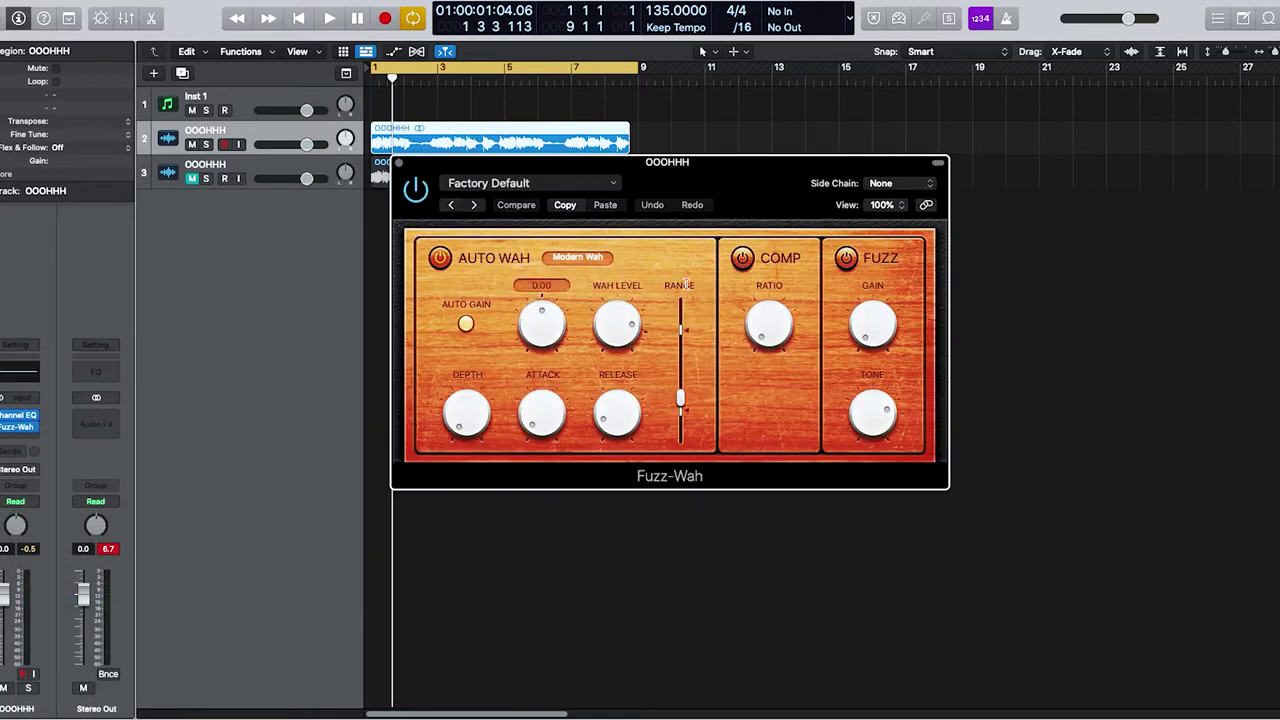
- During playback, set the Fuzz-Wah's depth to 1.90, wah level to 2.5 dB, range to 0.300 and fuzz tone to 1300 Hz
{"action": "key", "text": "space"}
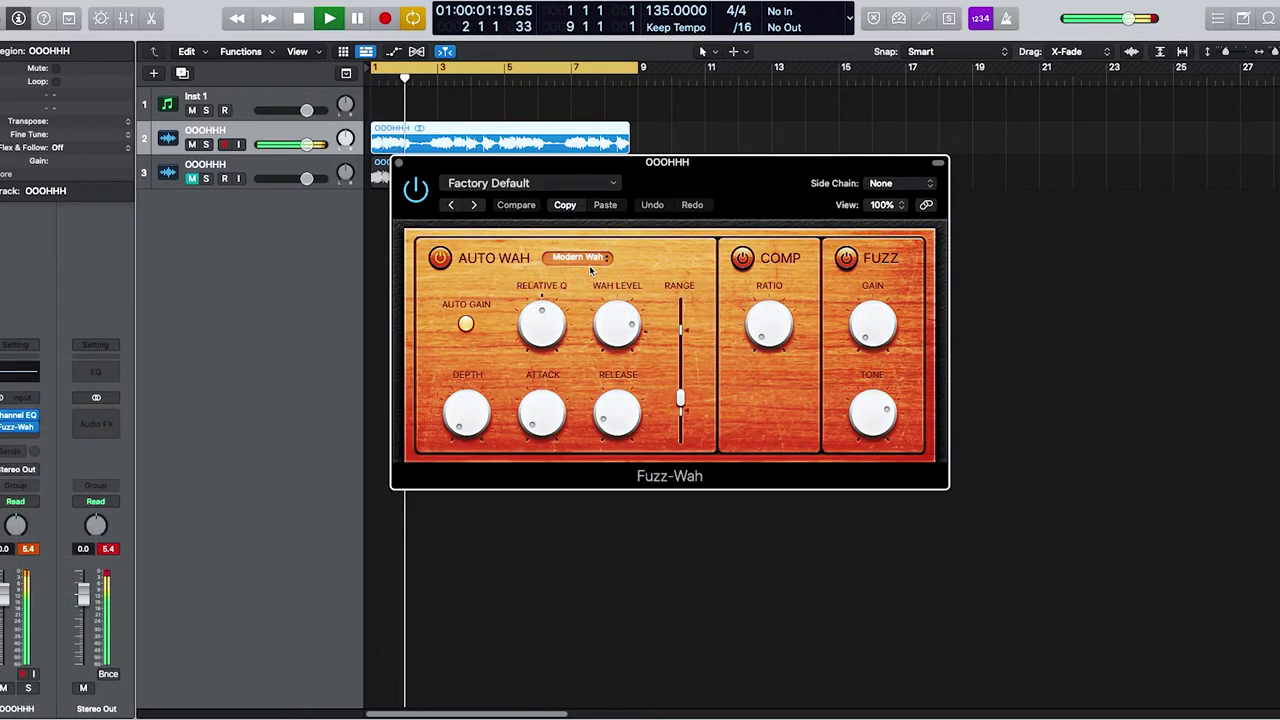
{"action": "mouse_move", "coordinate": [531, 416]}
{"action": "left_click_drag", "start_coordinate": [463, 419], "coordinate": [492, 320]}
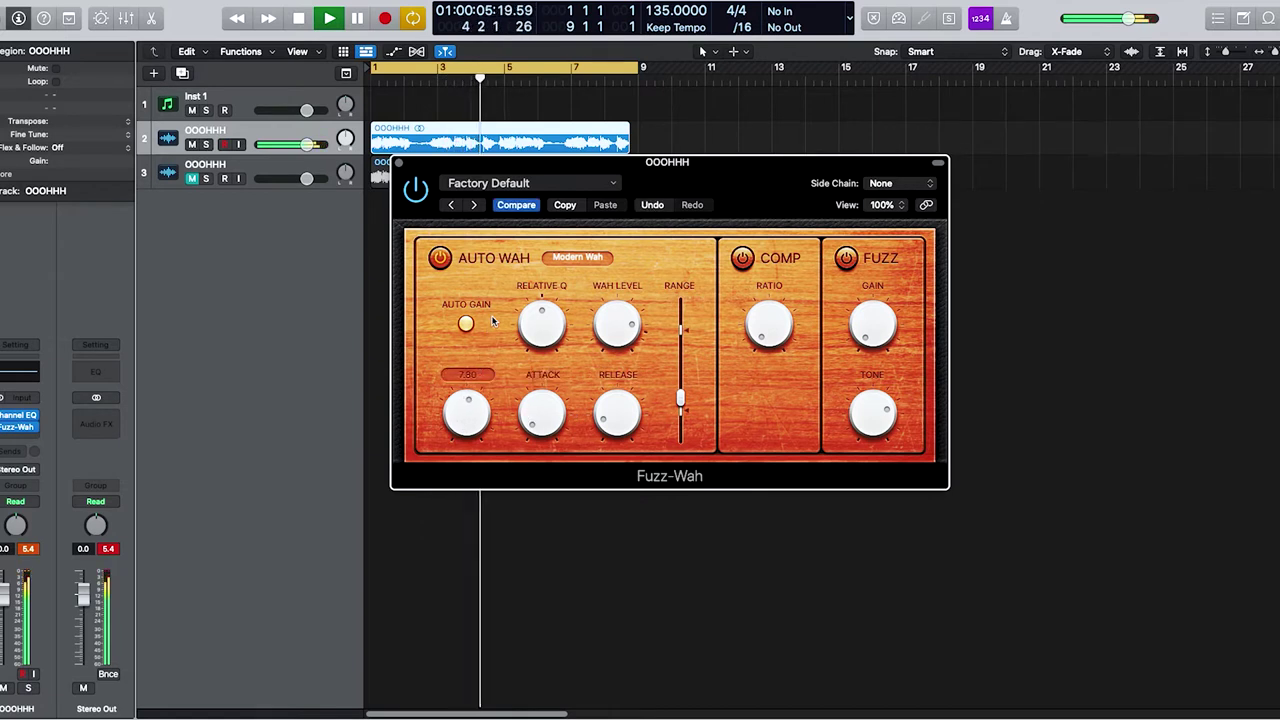
{"action": "left_click_drag", "start_coordinate": [481, 333], "coordinate": [470, 343]}
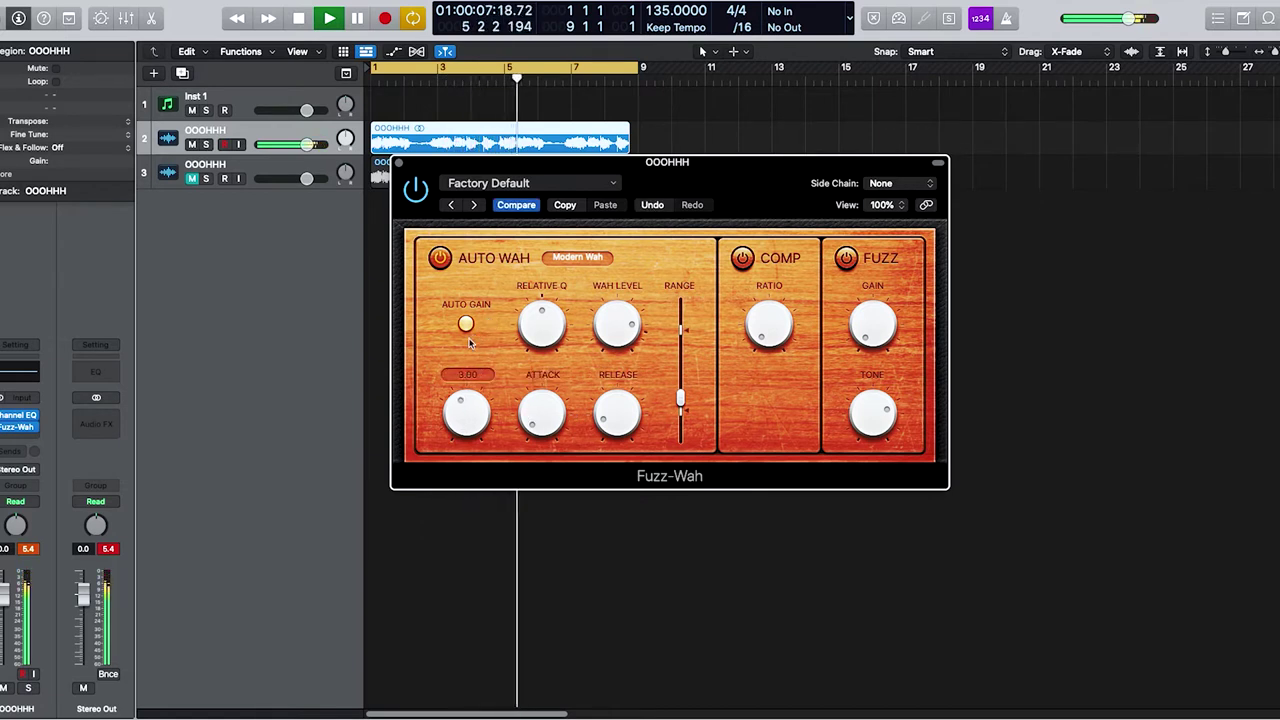
{"action": "mouse_move", "coordinate": [560, 315]}
{"action": "mouse_move", "coordinate": [604, 326]}
{"action": "left_mouse_down"}
{"action": "mouse_move", "coordinate": [592, 364]}
{"action": "mouse_move", "coordinate": [603, 333]}
{"action": "left_mouse_up"}
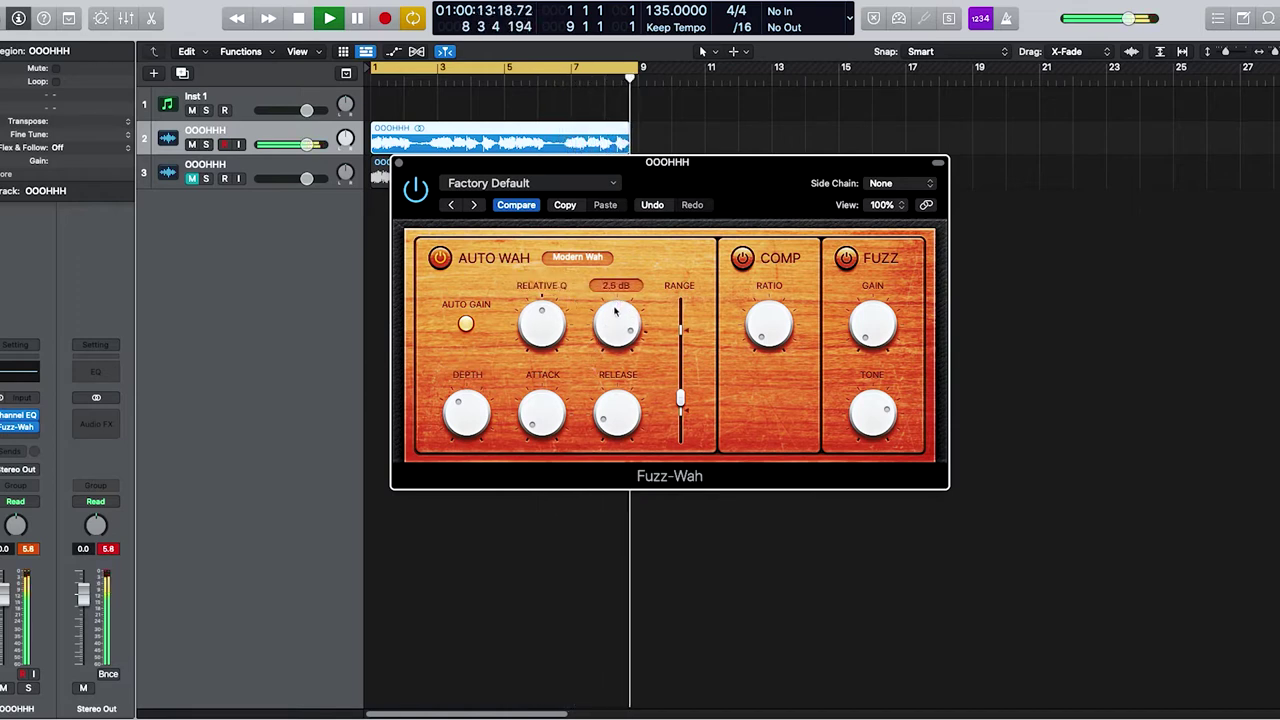
{"action": "left_click_drag", "start_coordinate": [689, 399], "coordinate": [682, 379]}
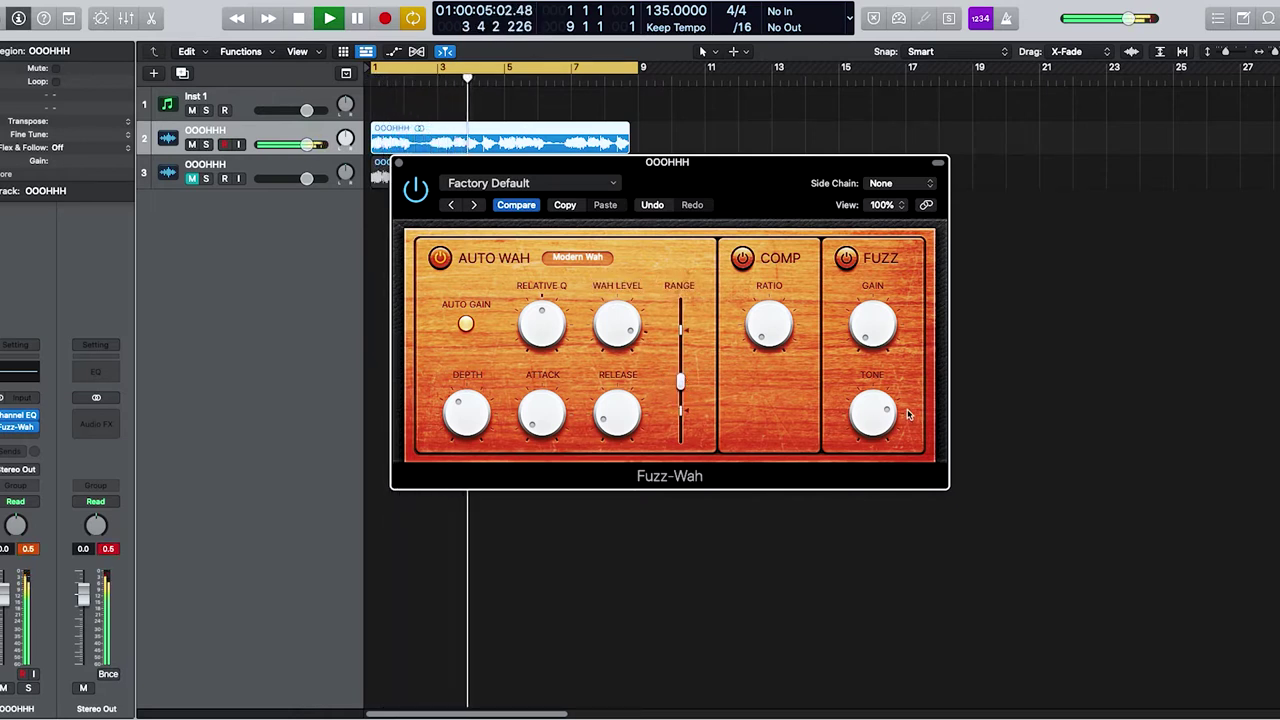
{"action": "left_click_drag", "start_coordinate": [881, 408], "coordinate": [866, 477]}
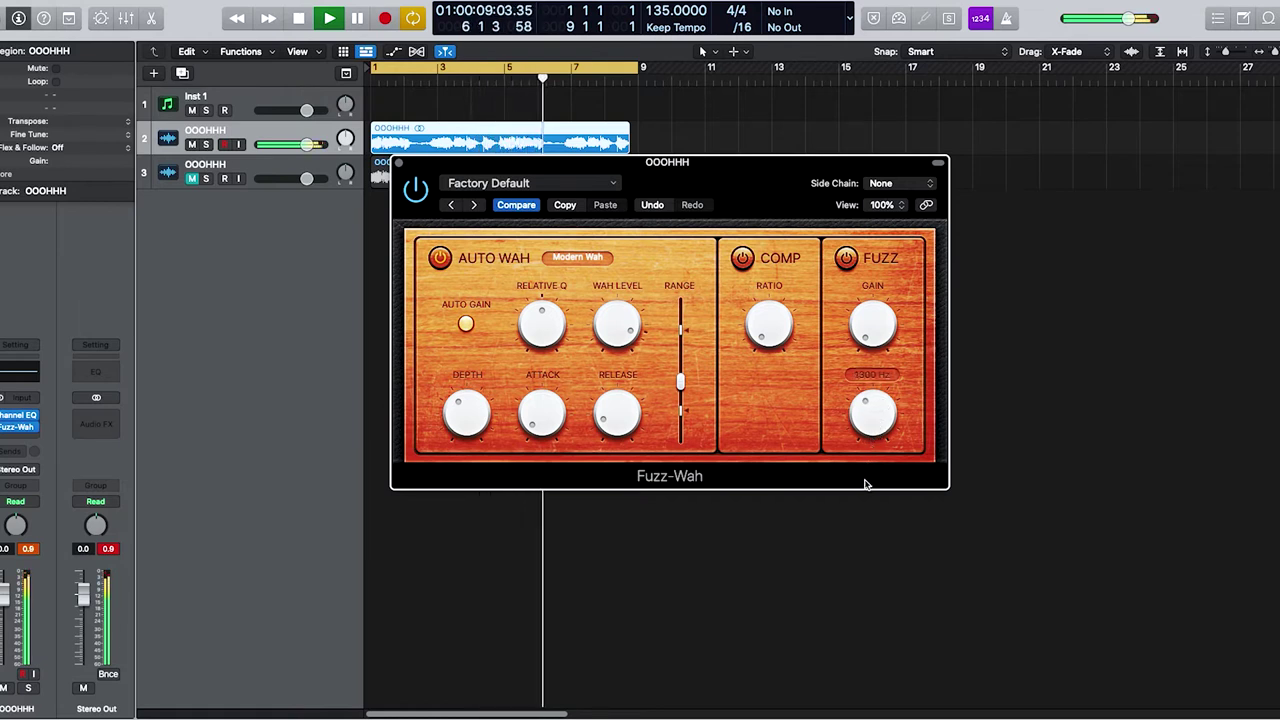
- Switch the auto wah type to Retro Wah and lower the OOOHHH track's volume to about -3.2 dB
{"action": "left_click", "coordinate": [598, 259]}
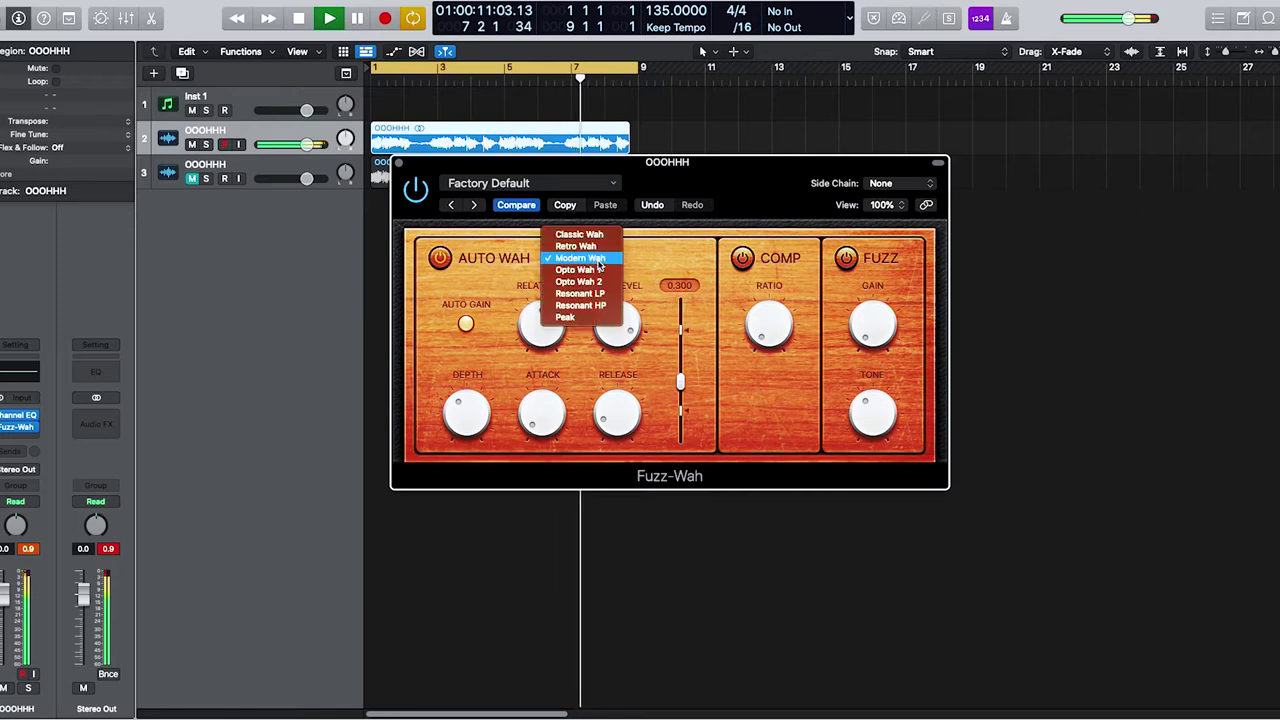
{"action": "left_click", "coordinate": [660, 257]}
{"action": "left_click", "coordinate": [579, 258]}
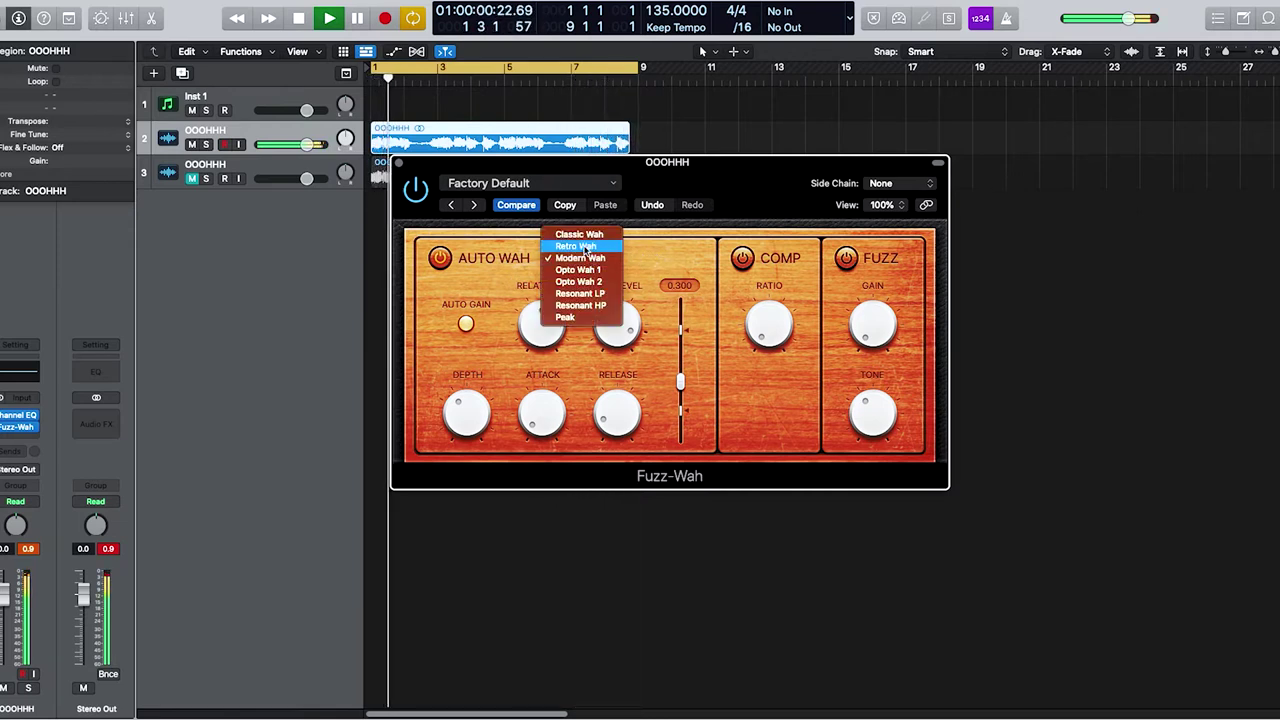
{"action": "left_click", "coordinate": [586, 247]}
{"action": "mouse_move", "coordinate": [531, 434]}
{"action": "mouse_move", "coordinate": [460, 408]}
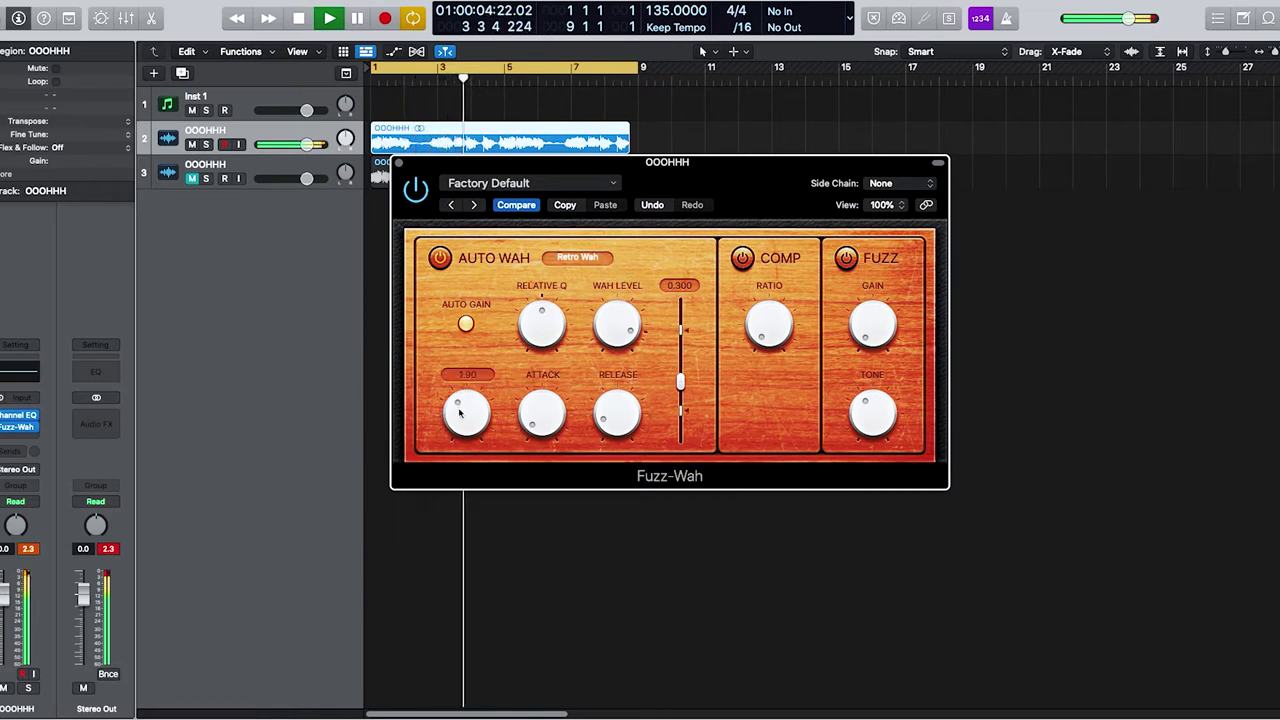
{"action": "left_click_drag", "start_coordinate": [4, 596], "coordinate": [4, 622]}
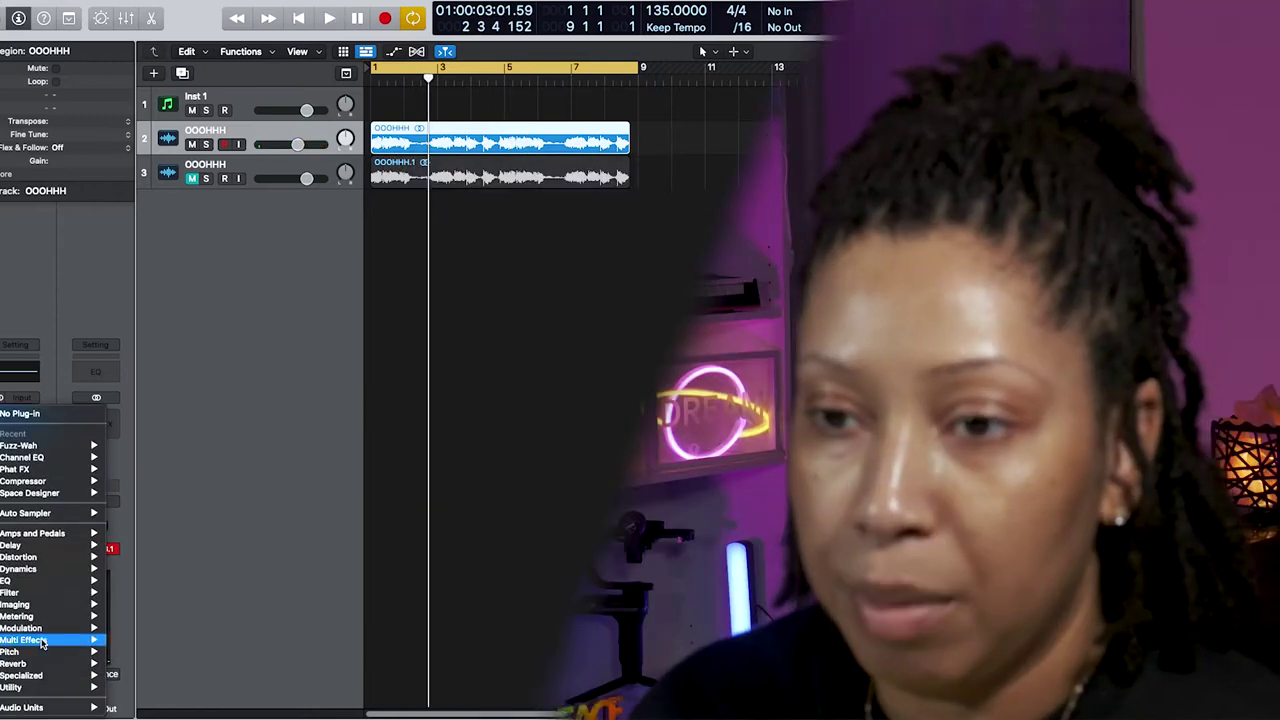
- Insert ValhallaSupermassive after the Fuzz-Wah and increase its EQ low cut and modulation depth
{"action": "mouse_move", "coordinate": [27, 665]}
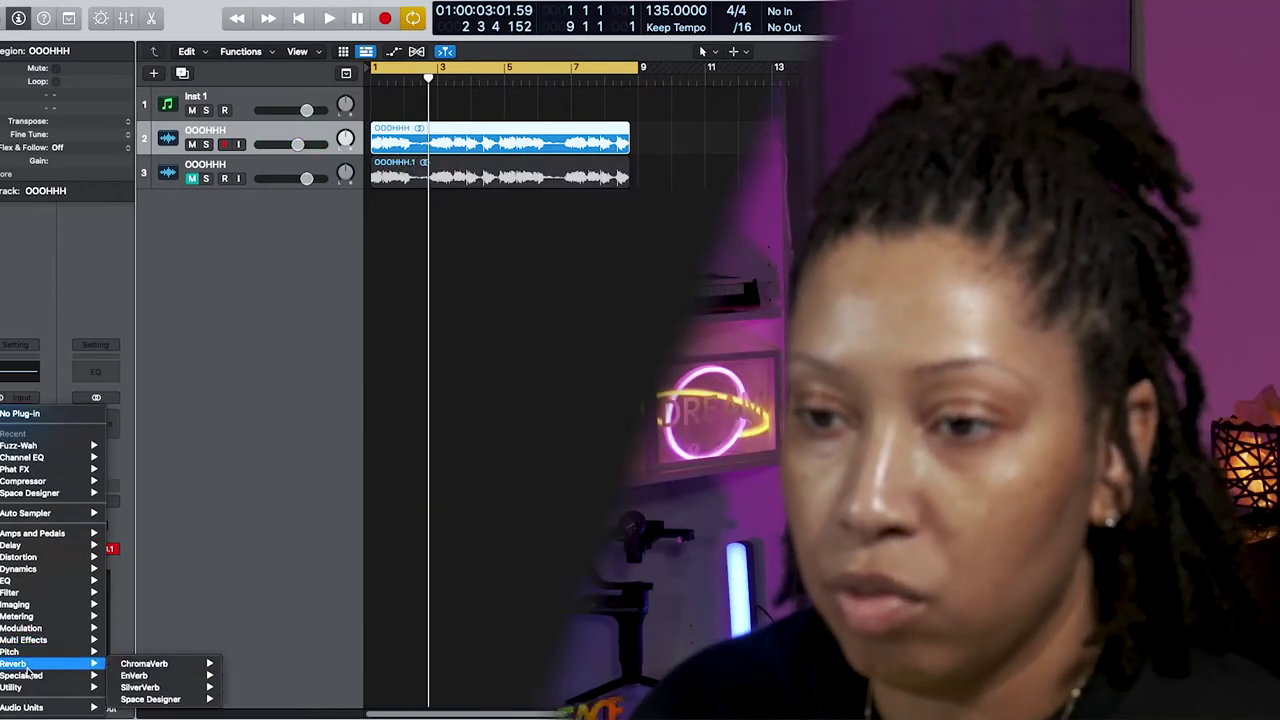
{"action": "mouse_move", "coordinate": [40, 707]}
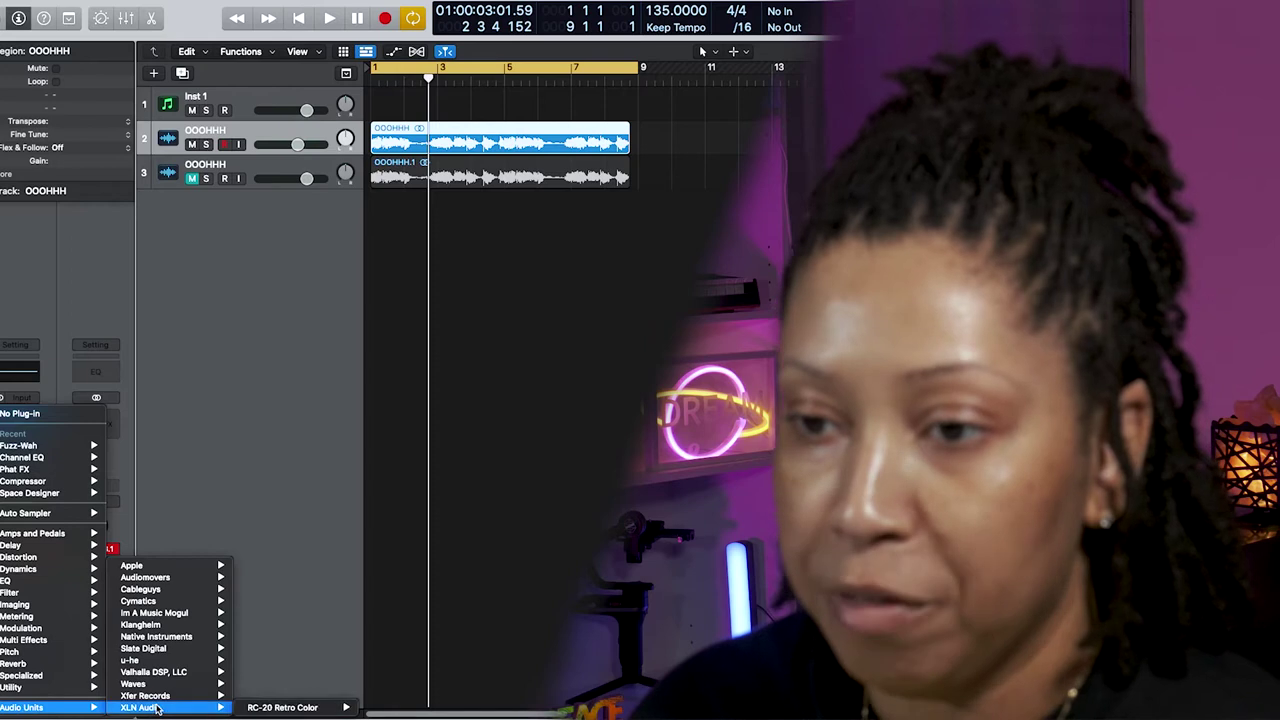
{"action": "mouse_move", "coordinate": [175, 673]}
{"action": "mouse_move", "coordinate": [300, 672]}
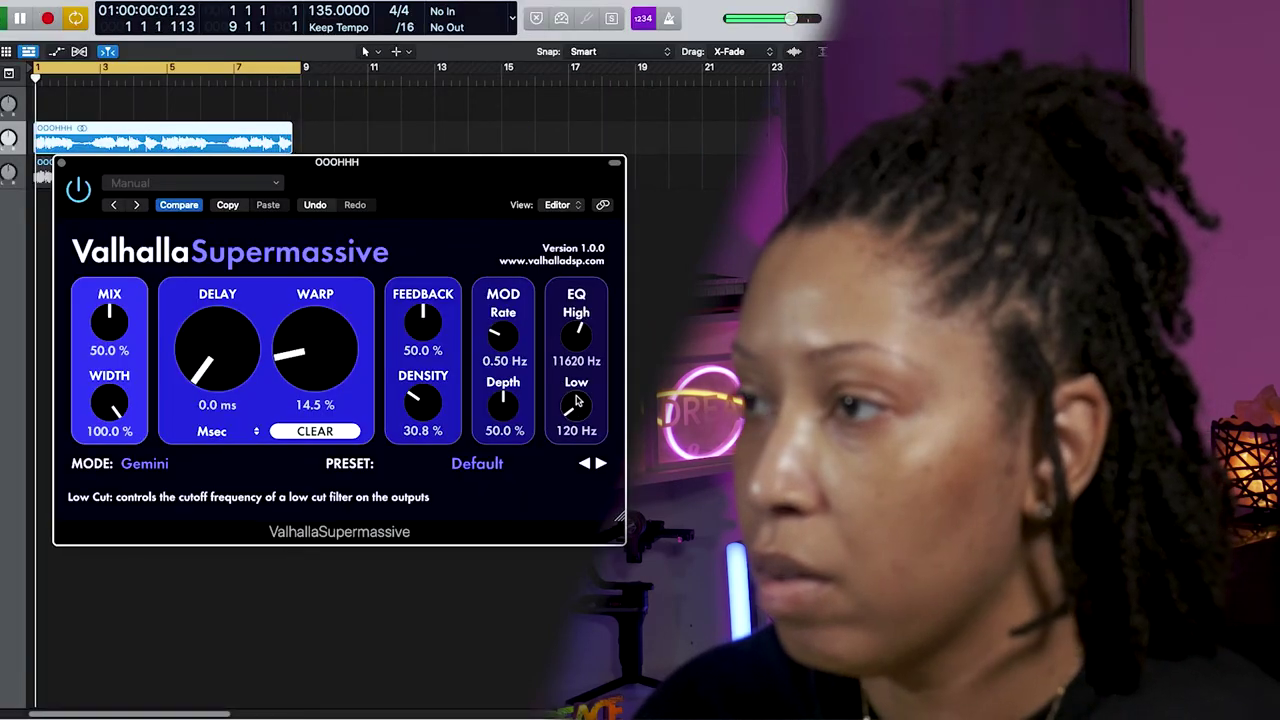
{"action": "left_click_drag", "start_coordinate": [564, 408], "coordinate": [580, 383]}
{"action": "left_click_drag", "start_coordinate": [503, 405], "coordinate": [503, 396]}
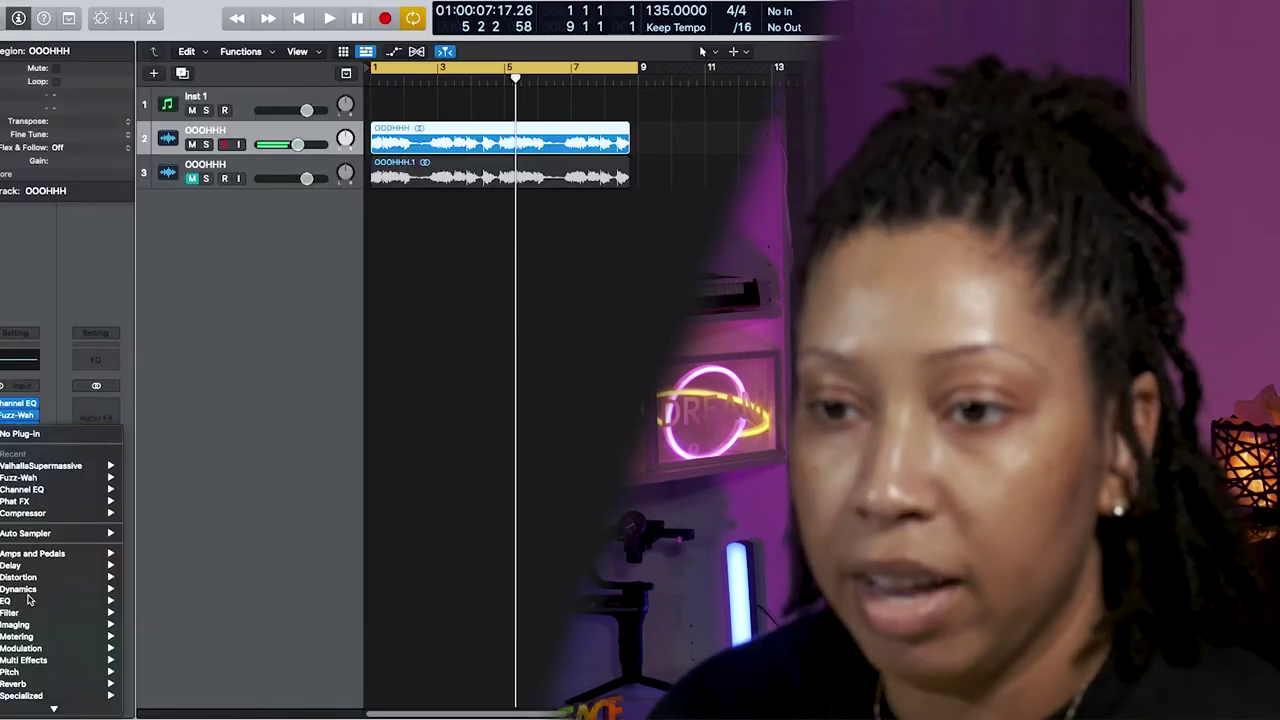
- Insert ChromaVerb on the OOOHHH track and audition its Theatre and Chamber room types
{"action": "mouse_move", "coordinate": [60, 663]}
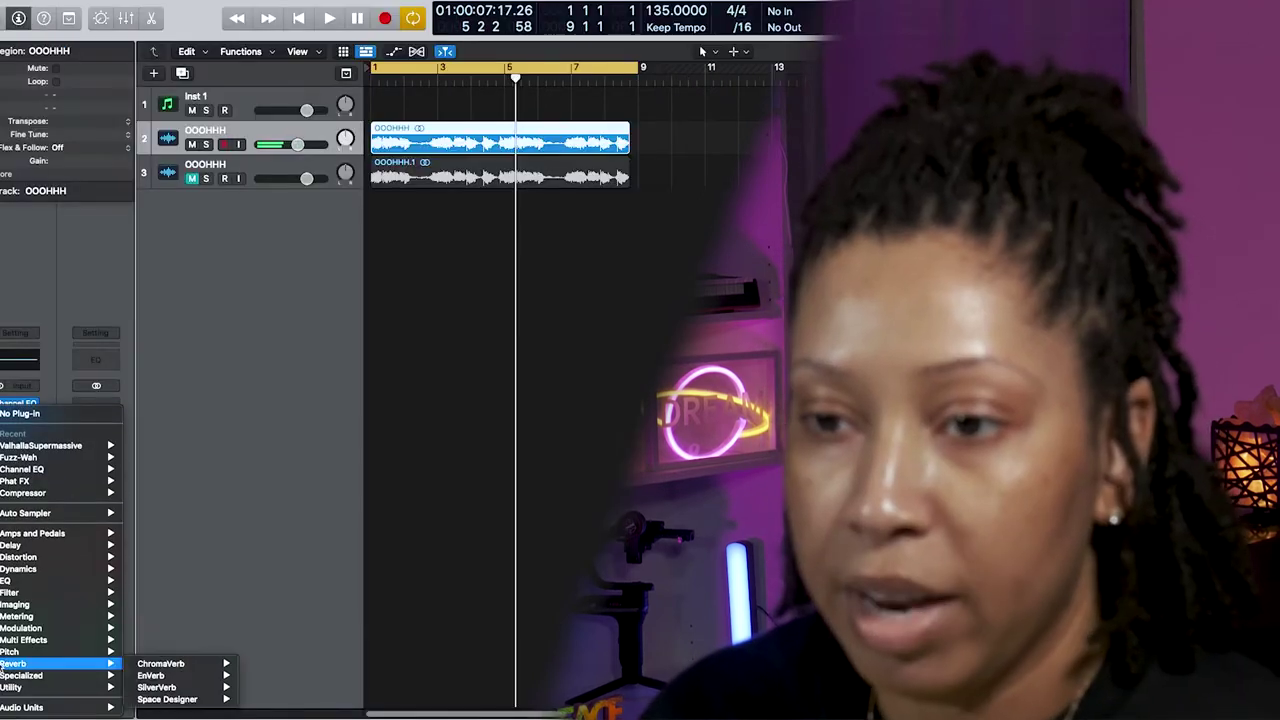
{"action": "mouse_move", "coordinate": [195, 700]}
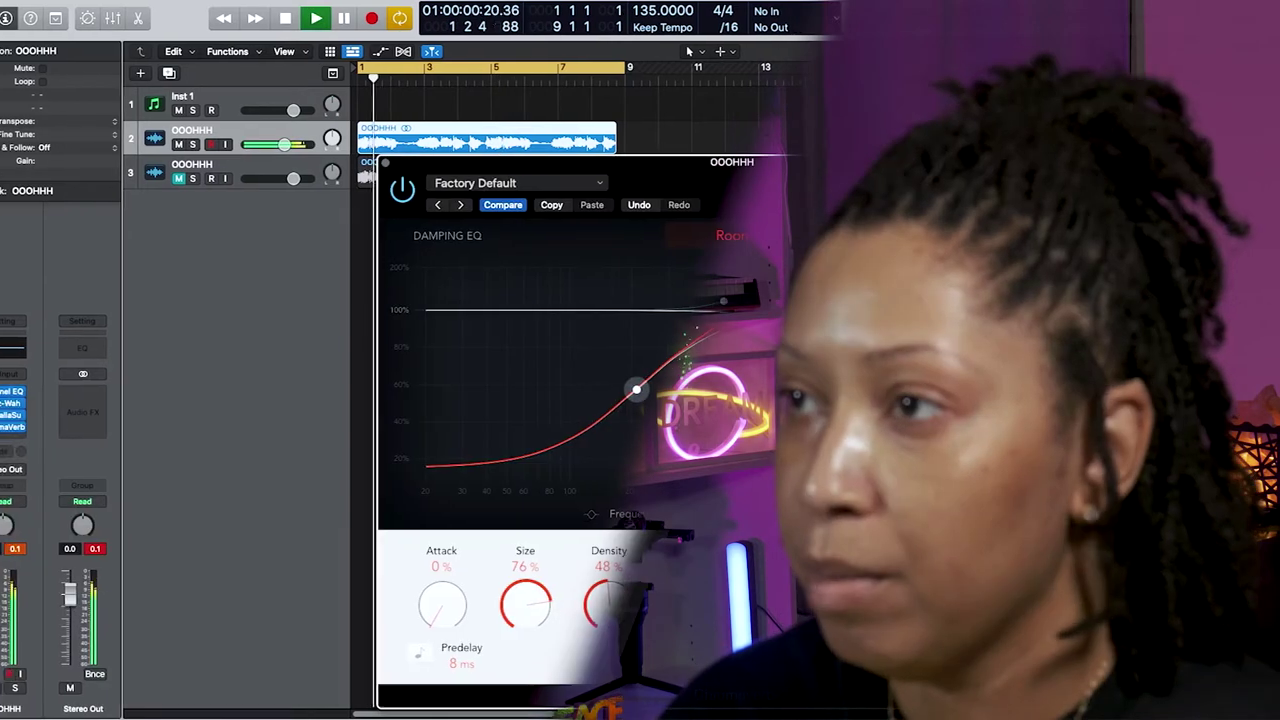
{"action": "left_click", "coordinate": [718, 235]}
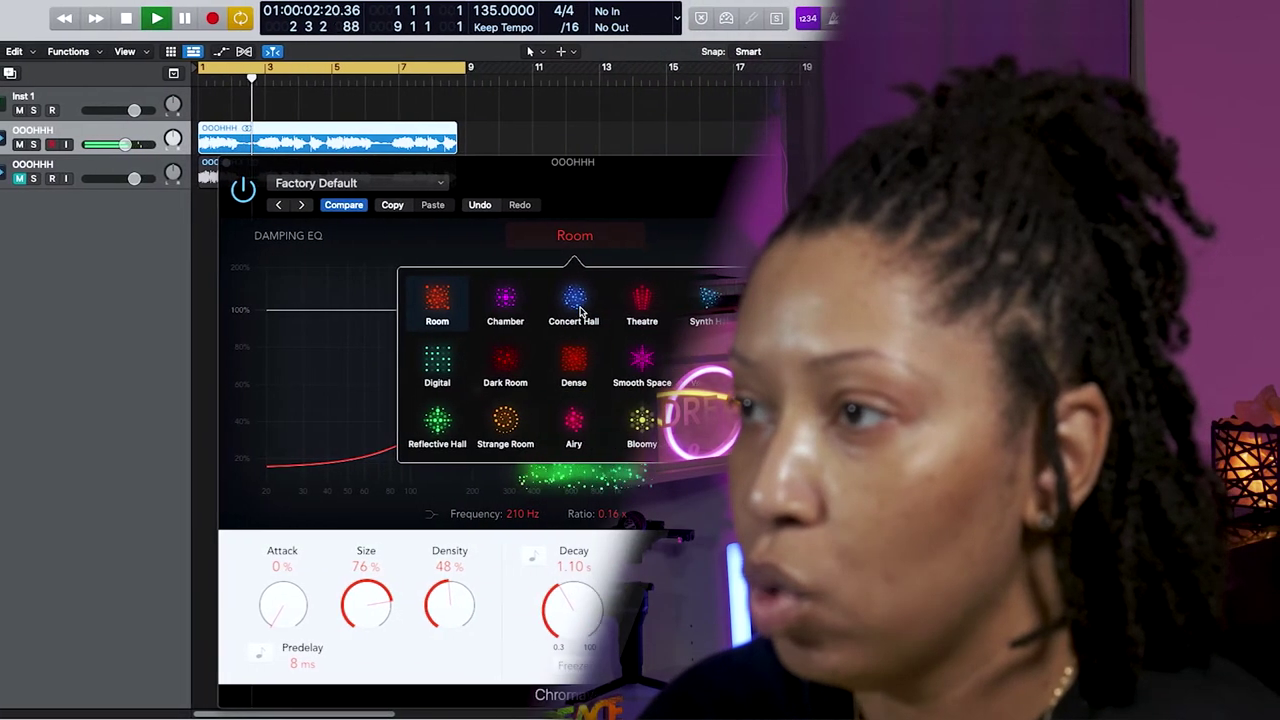
{"action": "left_click", "coordinate": [653, 300]}
{"action": "left_click", "coordinate": [502, 304]}
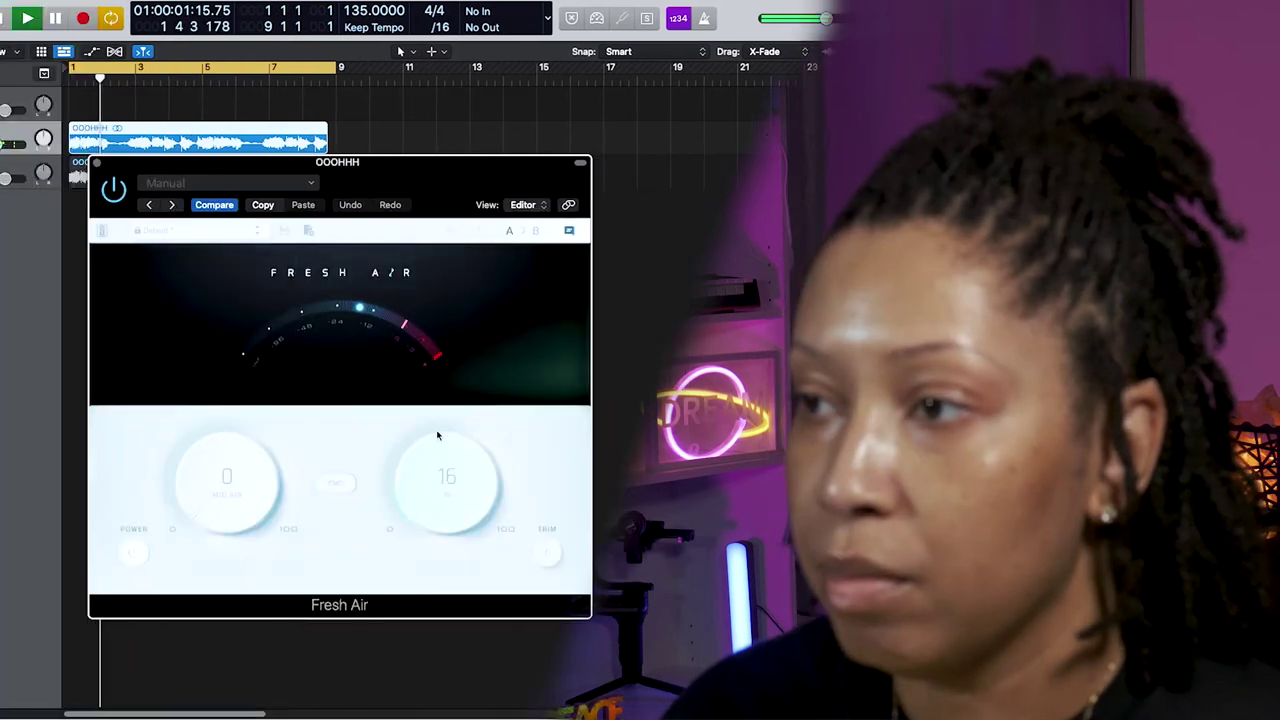
- Raise Fresh Air's high-frequency amount to 28 and increase its Mid Air amount
{"action": "left_click_drag", "start_coordinate": [438, 421], "coordinate": [438, 417]}
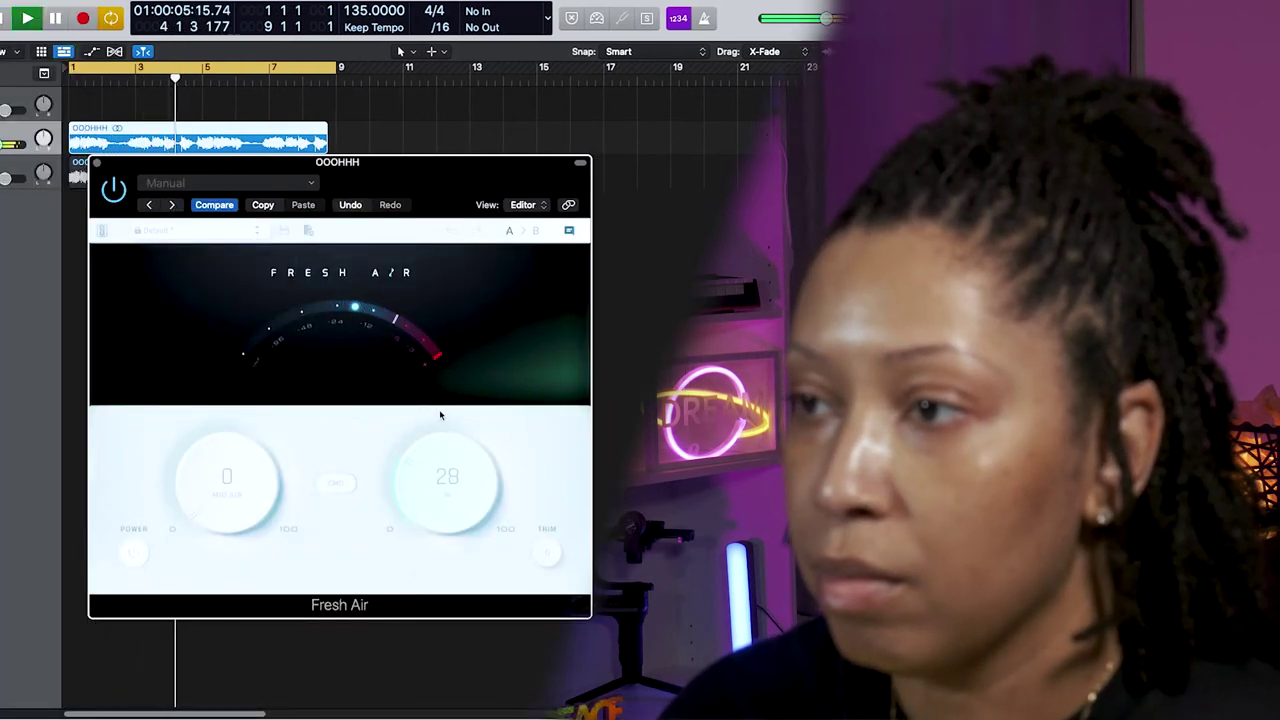
{"action": "left_click_drag", "start_coordinate": [214, 484], "coordinate": [223, 448]}
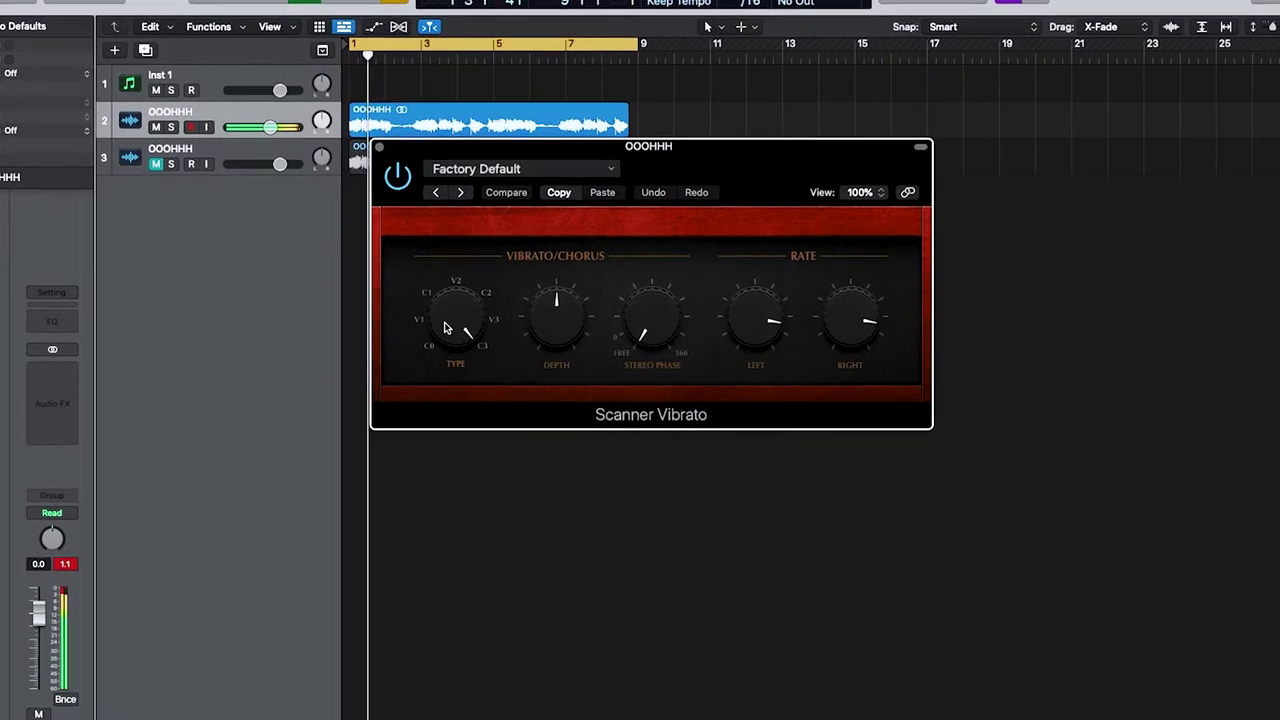
- Set the Scanner Vibrato's stereo phase to 80 and increase its depth
{"action": "left_click_drag", "start_coordinate": [648, 315], "coordinate": [652, 254]}
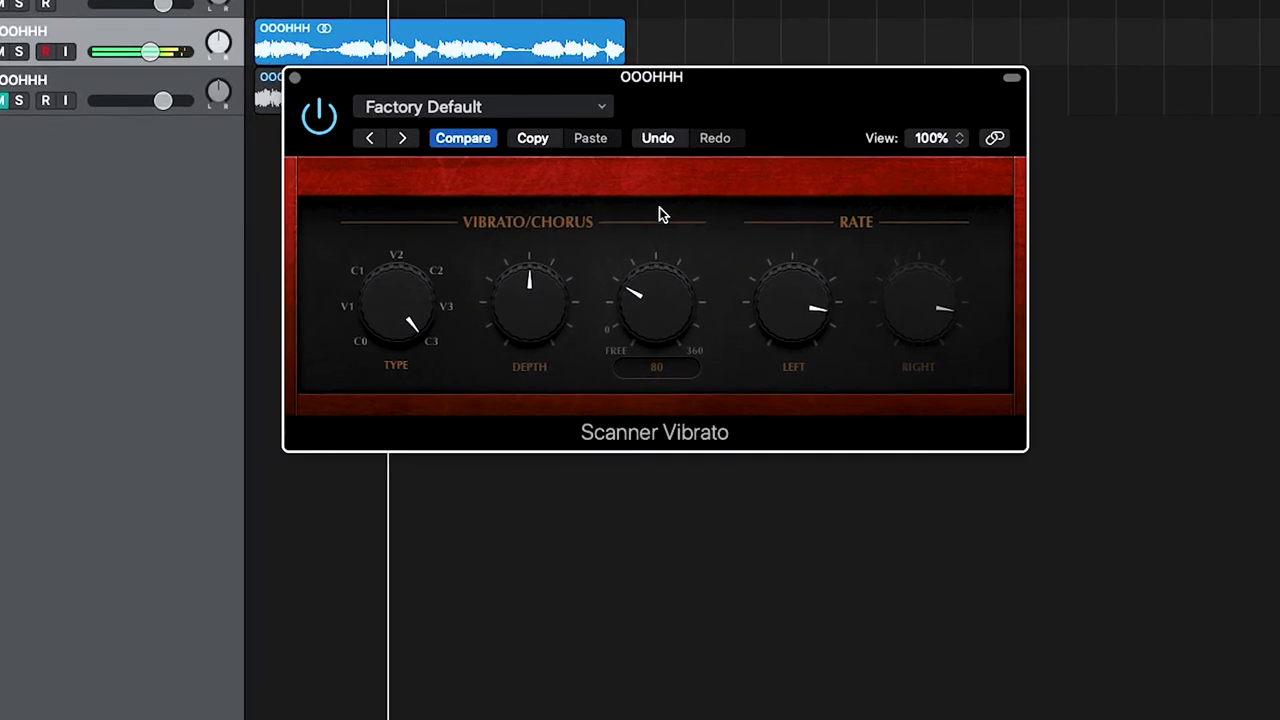
{"action": "left_click_drag", "start_coordinate": [520, 300], "coordinate": [522, 267]}
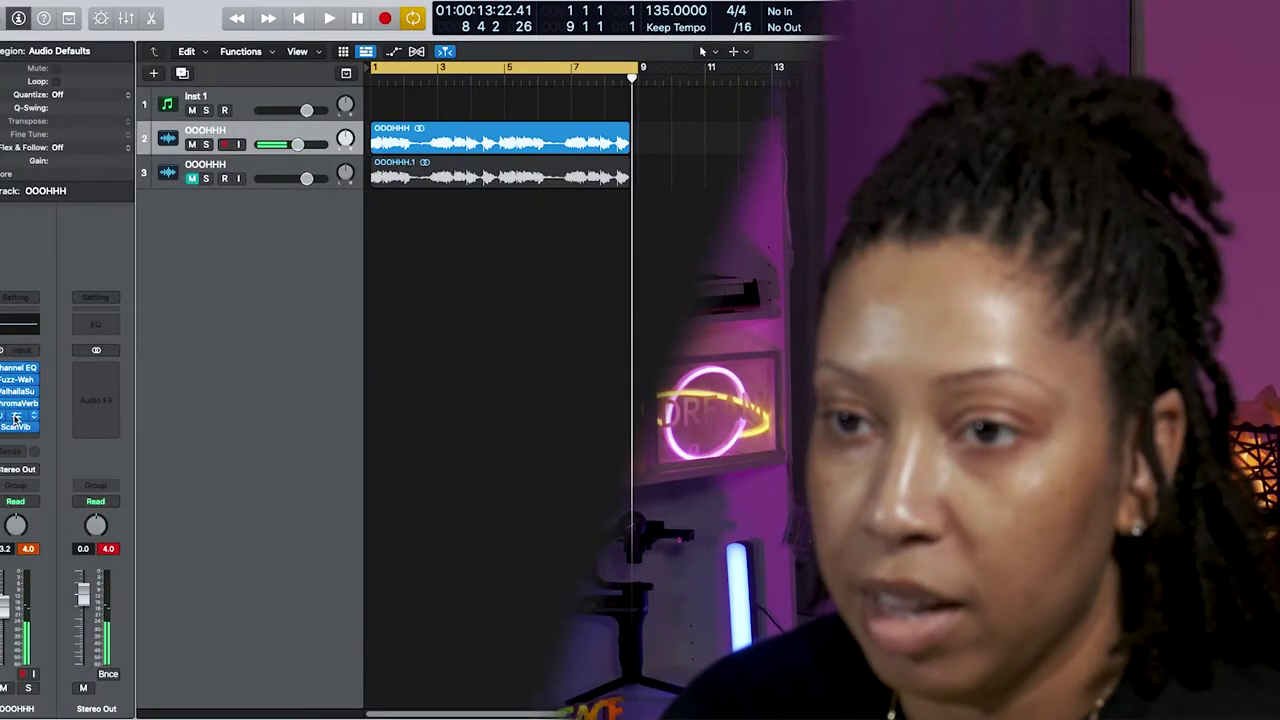
- Insert a Compressor after the Scanner Vibrato on the OOOHHH track and close its window when done
{"action": "left_click", "coordinate": [11, 437]}
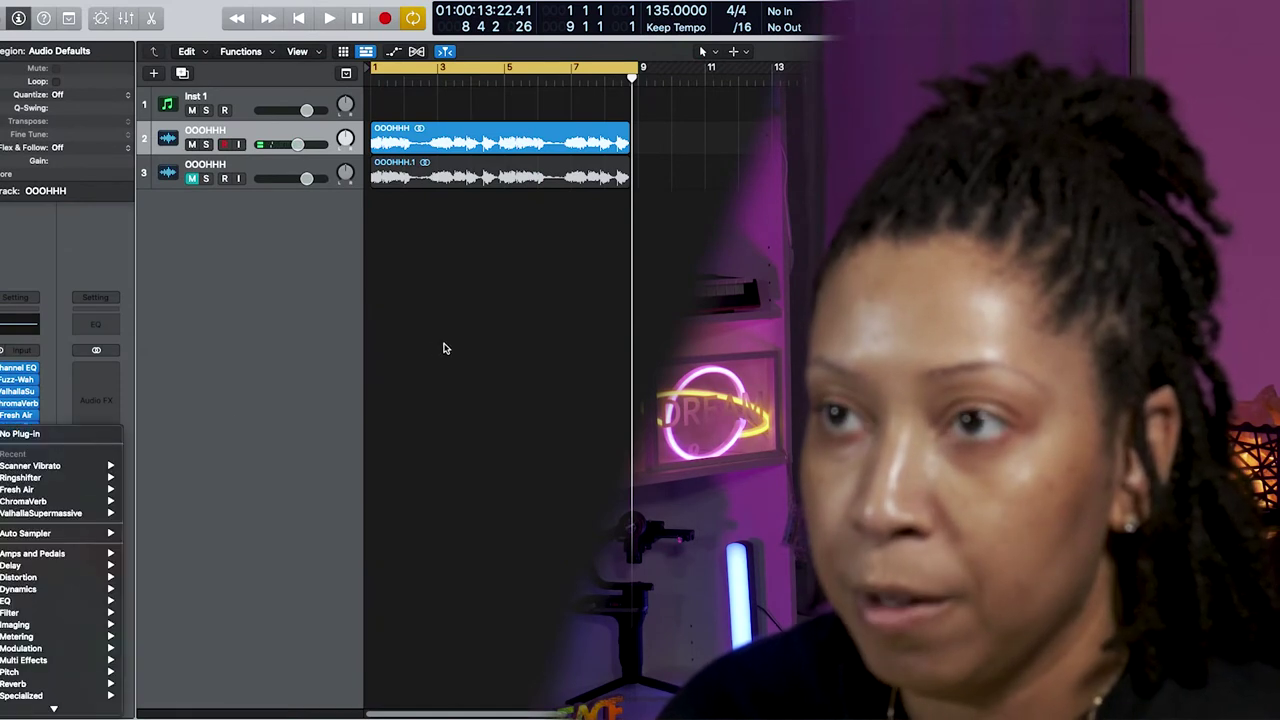
{"action": "left_click", "coordinate": [352, 238]}
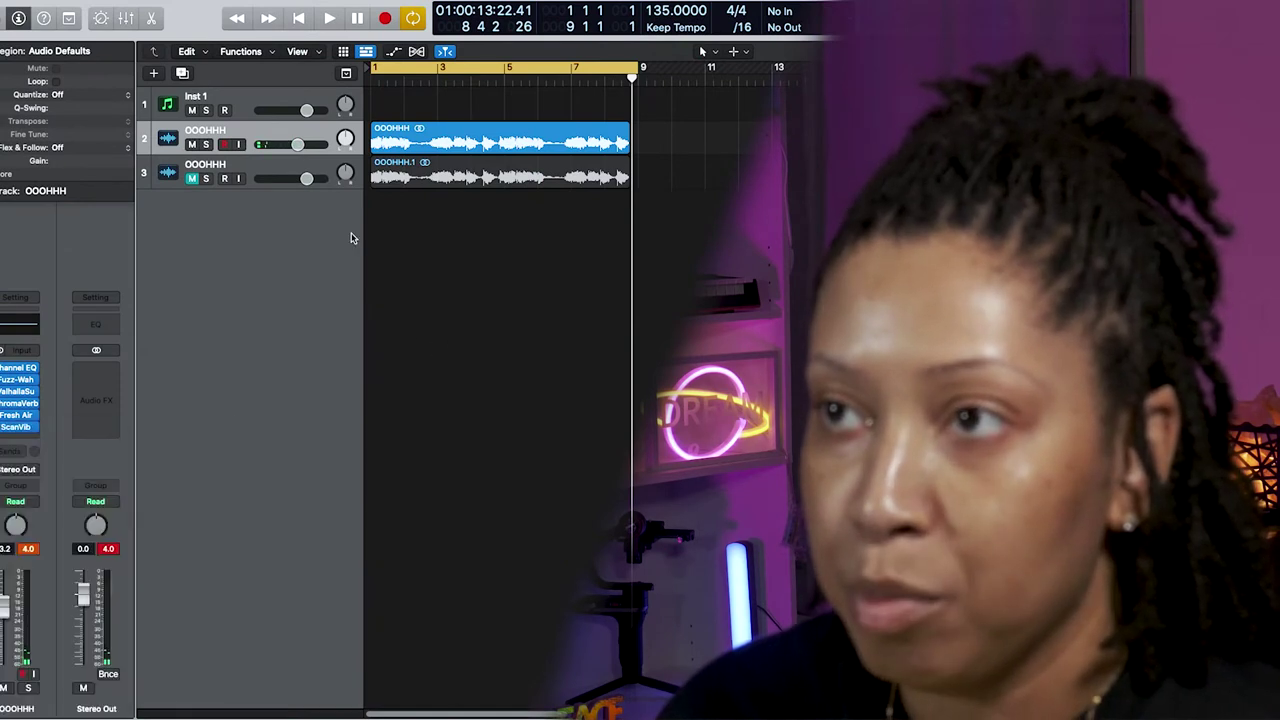
{"action": "left_click", "coordinate": [33, 439]}
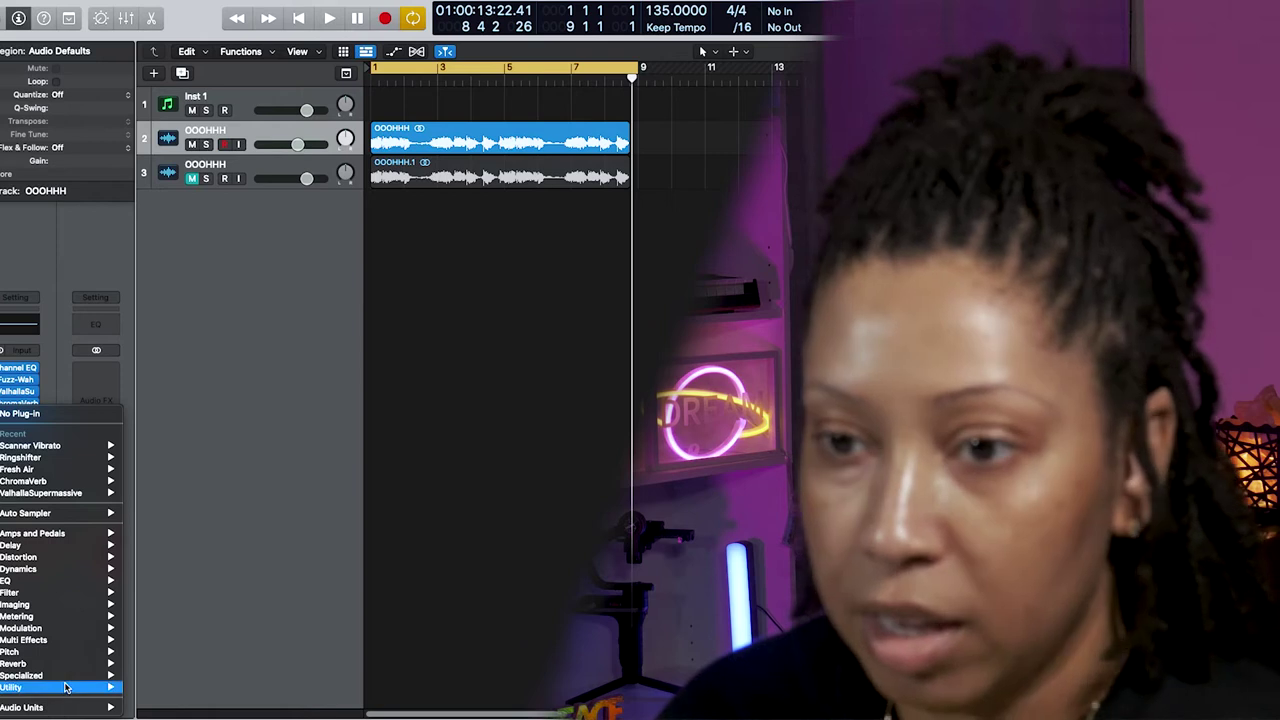
{"action": "mouse_move", "coordinate": [60, 568]}
{"action": "mouse_move", "coordinate": [160, 581]}
{"action": "left_click", "coordinate": [266, 581]}
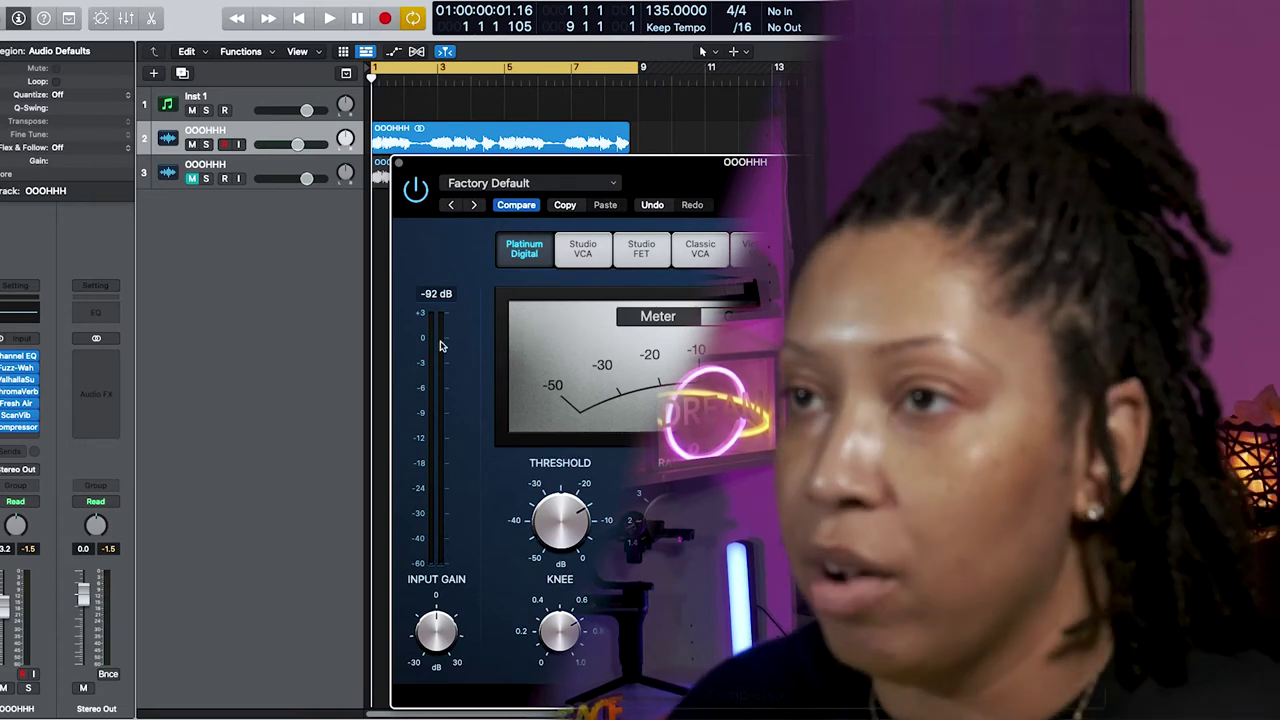
{"action": "left_click", "coordinate": [399, 164]}
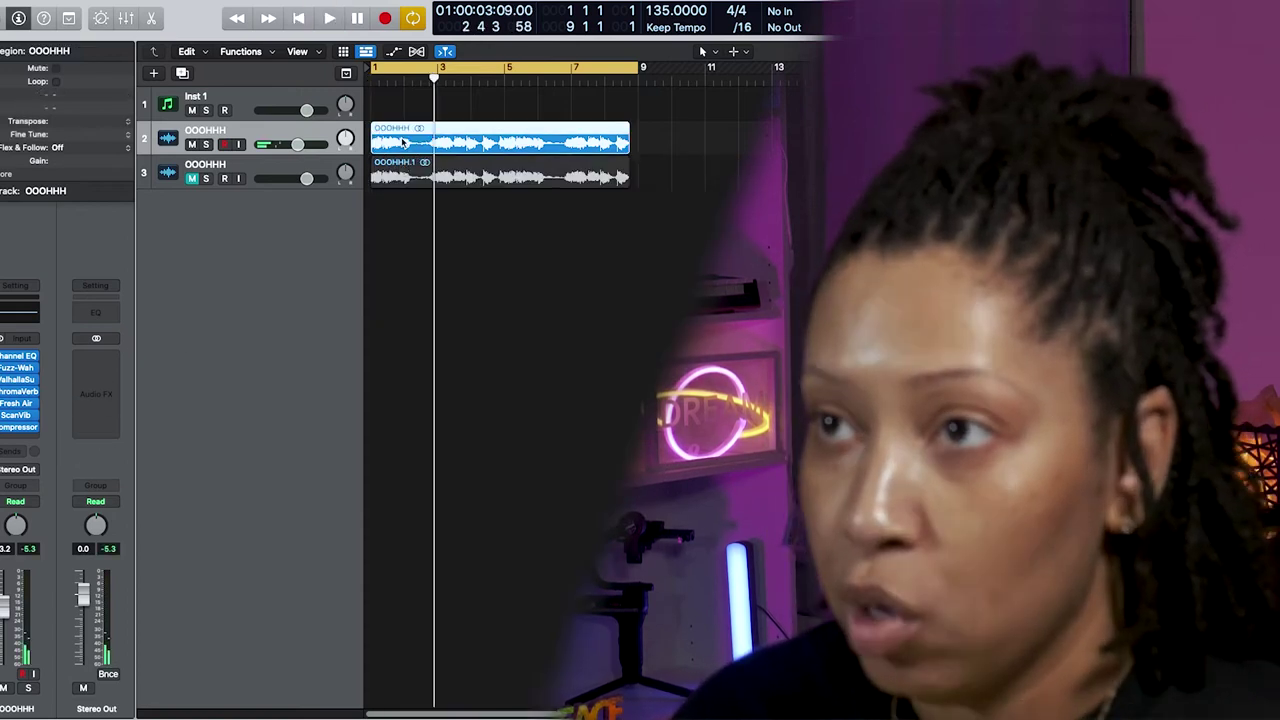
- Bounce the OOOHHH vocal region in place onto a new track as OOOHHH_bip, muting the source
{"action": "right_click", "coordinate": [402, 138]}
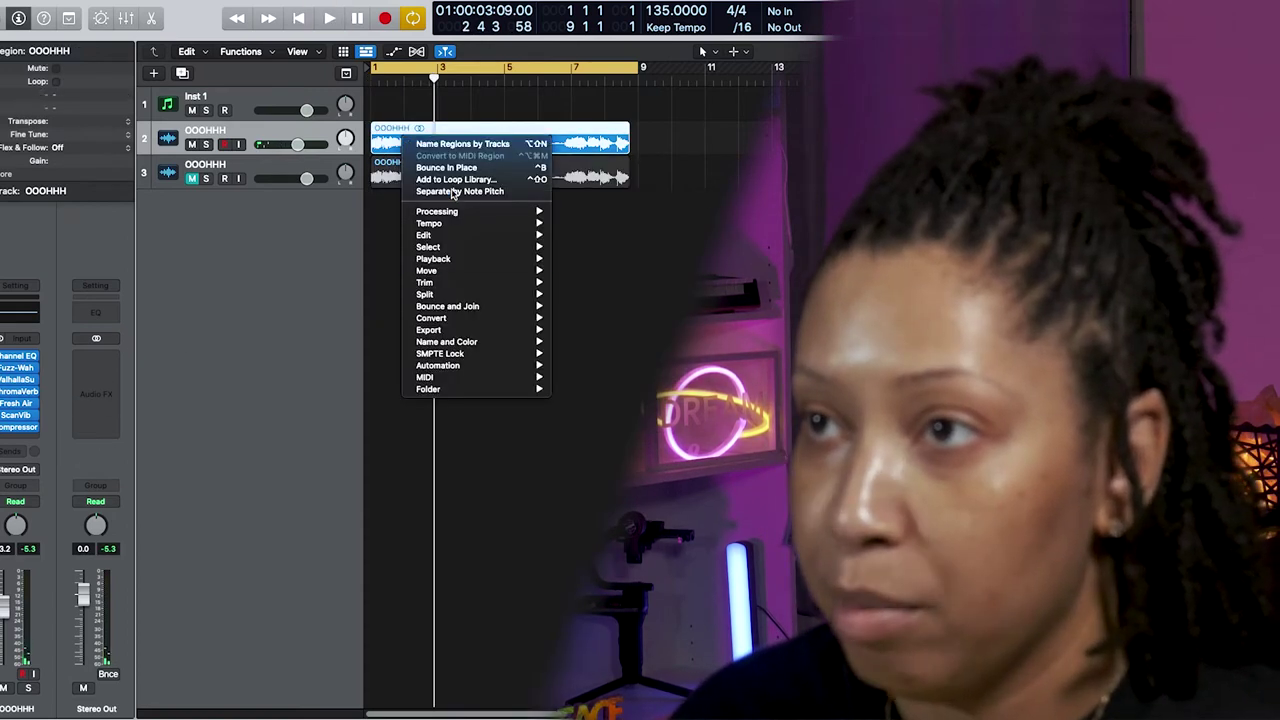
{"action": "left_click", "coordinate": [457, 168]}
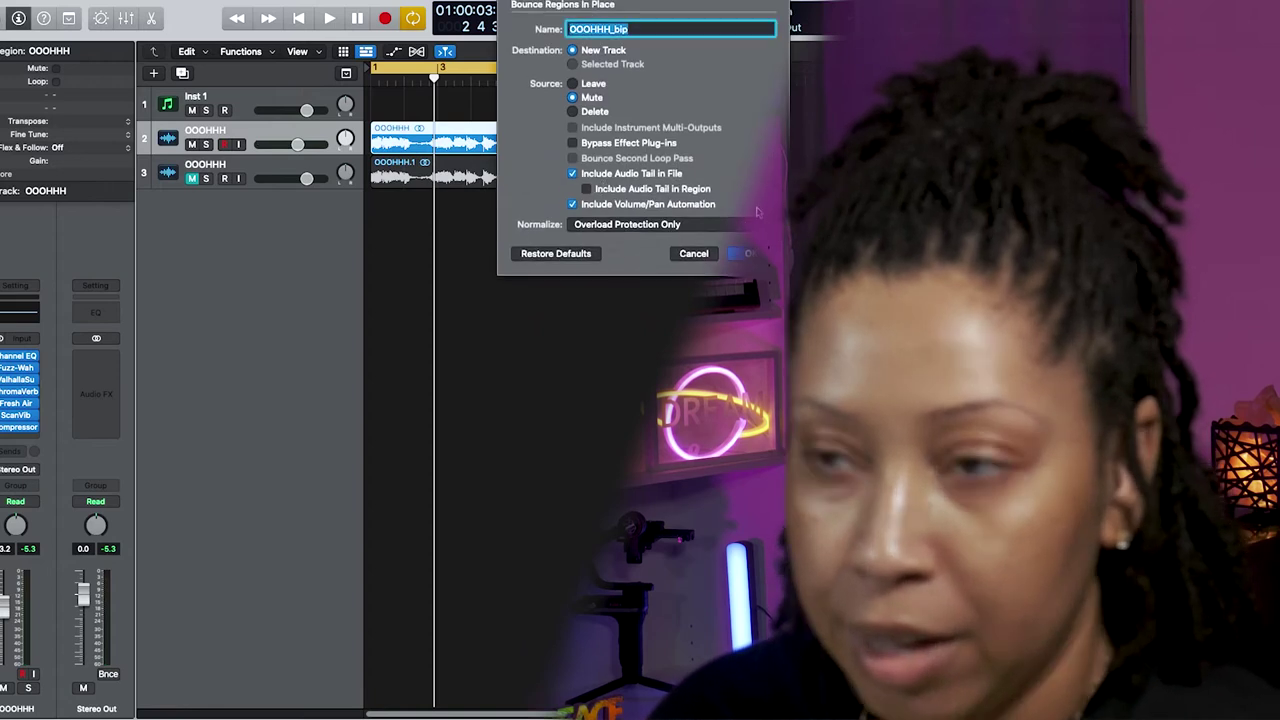
{"action": "key", "text": "Return"}
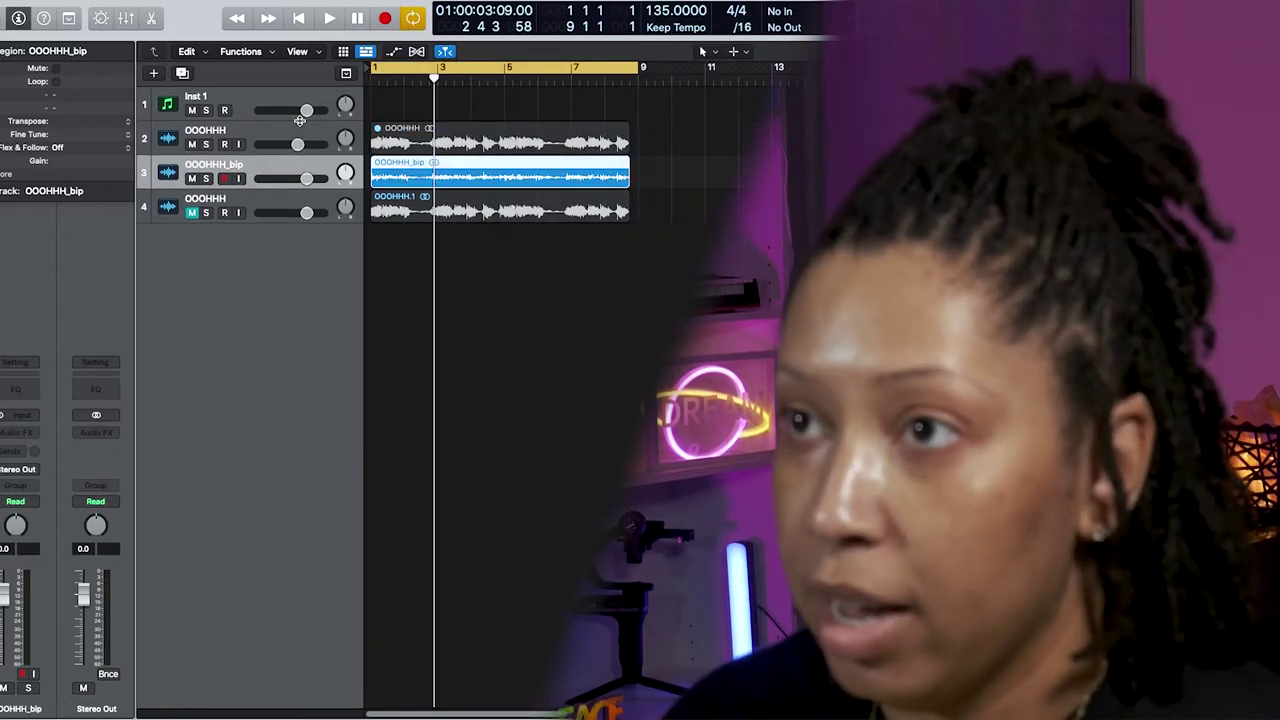
- Hide the original OOOHHH track holding the effects chain and select the bounced OOOHHH_bip track
{"action": "key", "text": "h"}
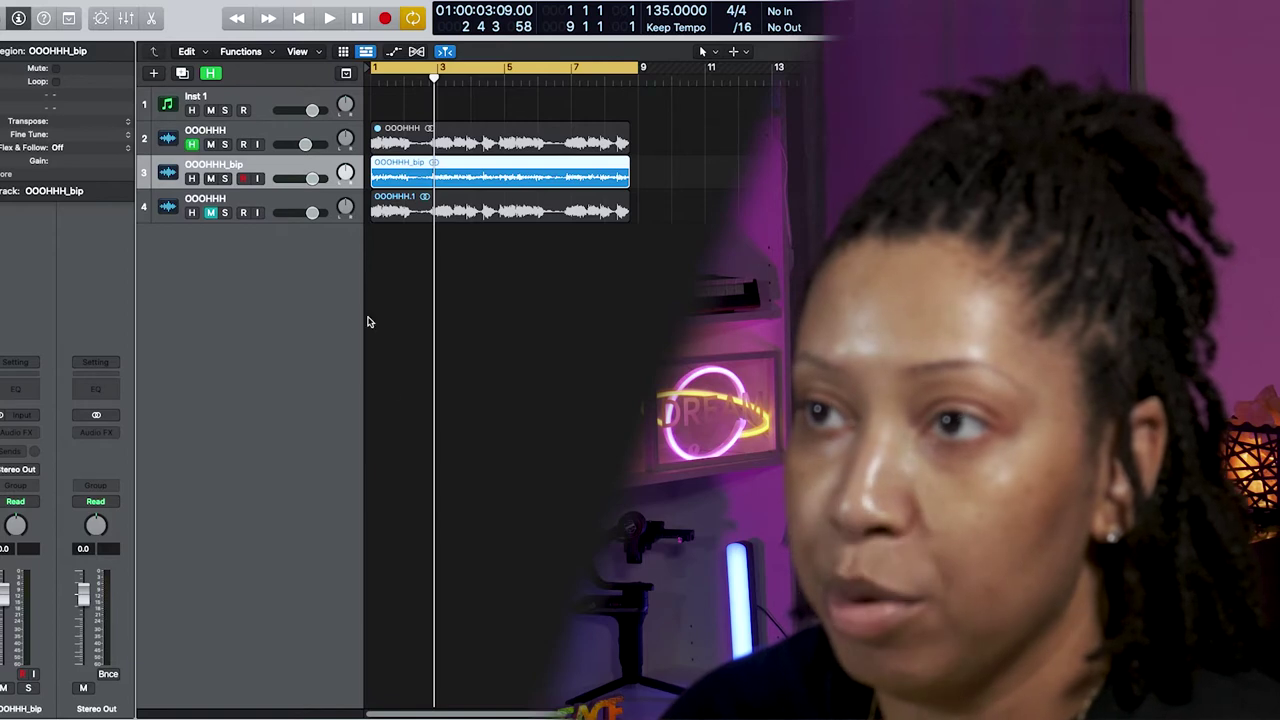
{"action": "left_click", "coordinate": [380, 380]}
{"action": "left_click", "coordinate": [253, 166]}
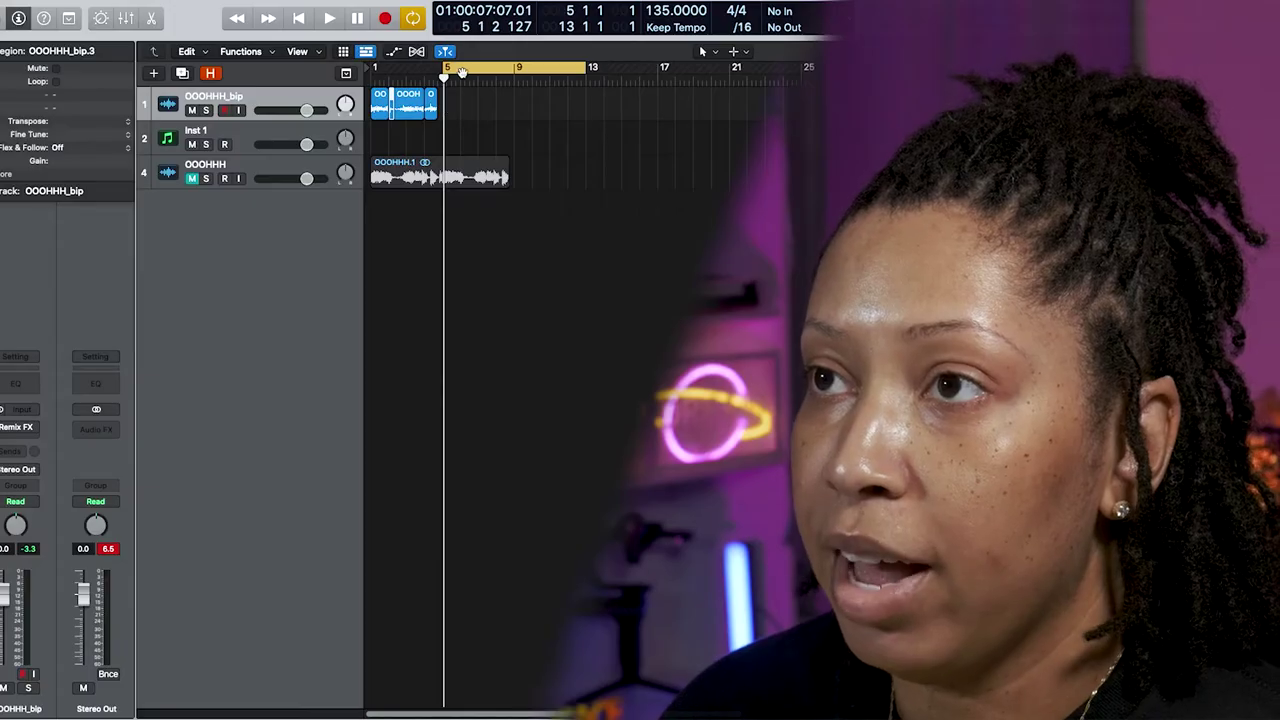
- Move the cycle range back to bars 1 to 9 and restore the OOOHHH_bip region at bar 5 by undoing
{"action": "left_click_drag", "start_coordinate": [458, 74], "coordinate": [393, 83]}
{"action": "key", "text": "super+z"}
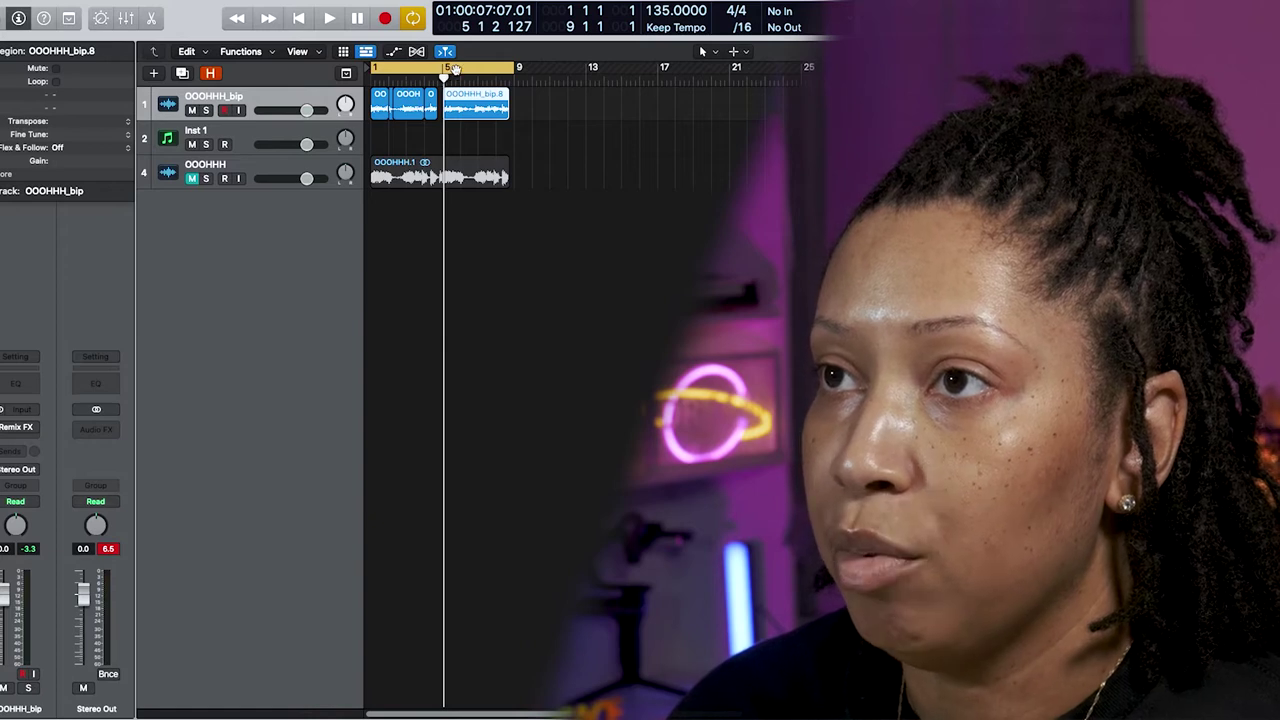
{"action": "left_click", "coordinate": [518, 247]}
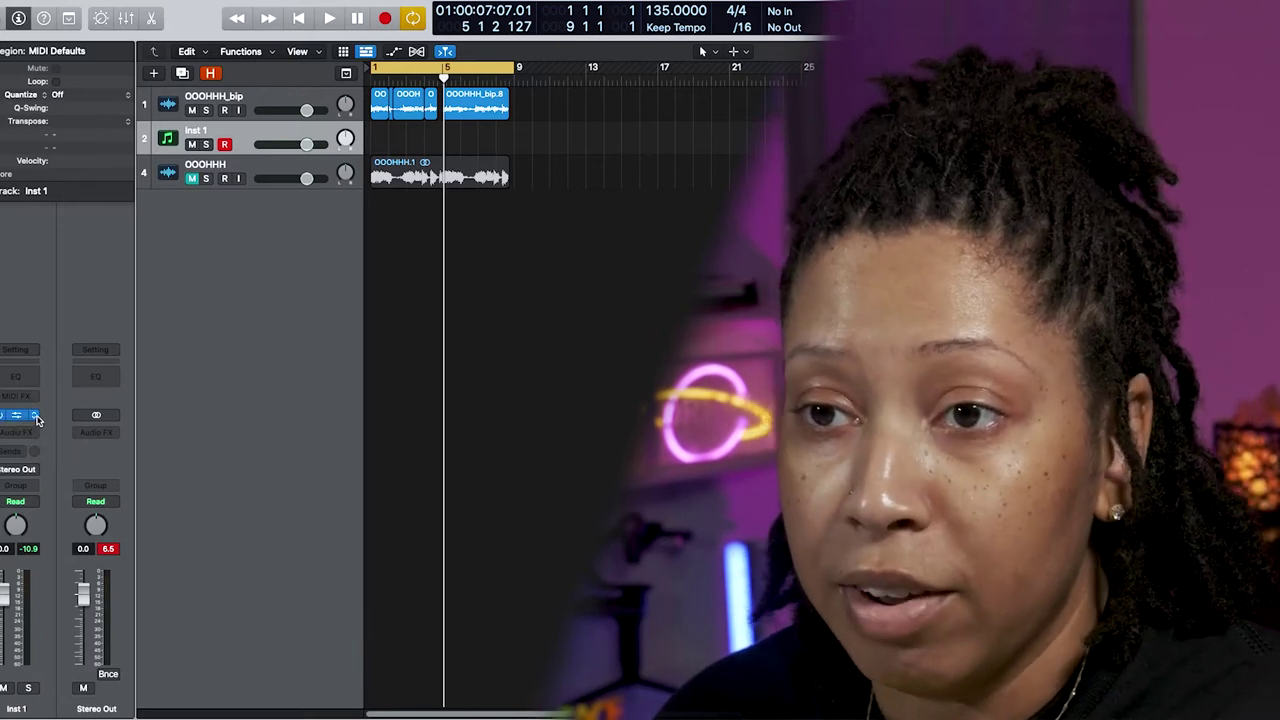
- Open the list of available instrument plug-ins for the Inst 1 track and look at Pigments
{"action": "left_click", "coordinate": [37, 419]}
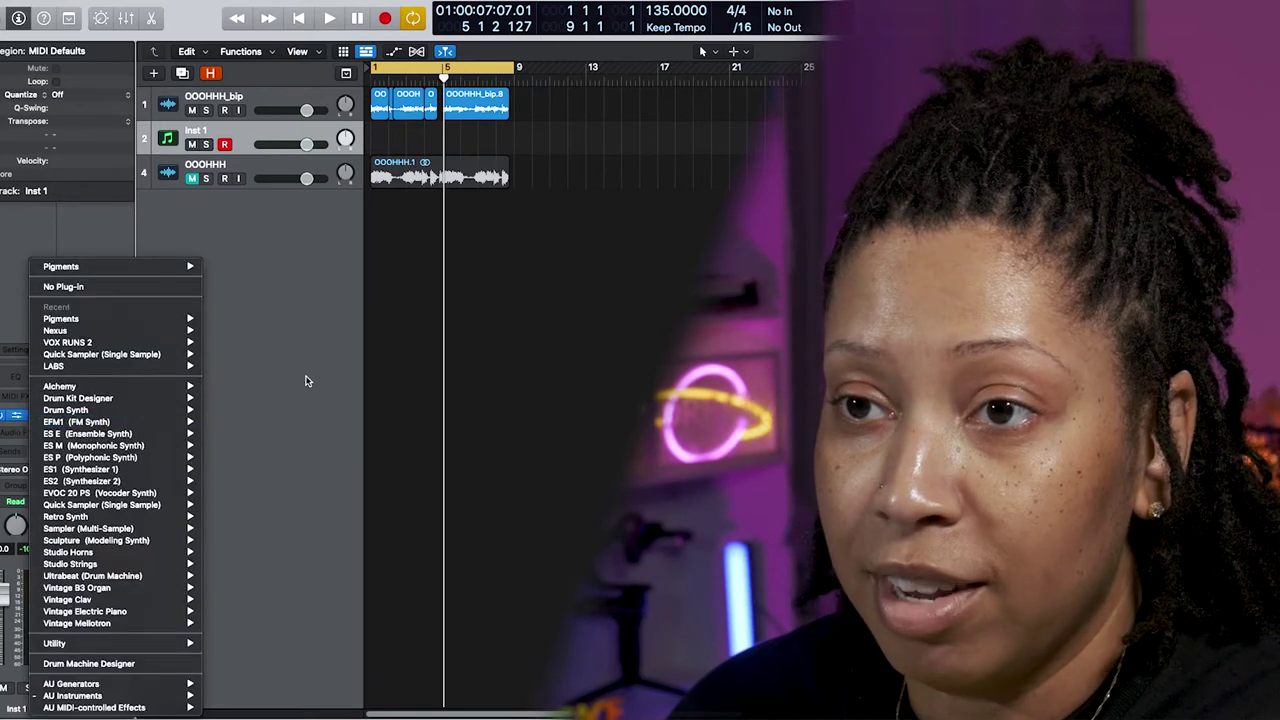
{"action": "mouse_move", "coordinate": [85, 320]}
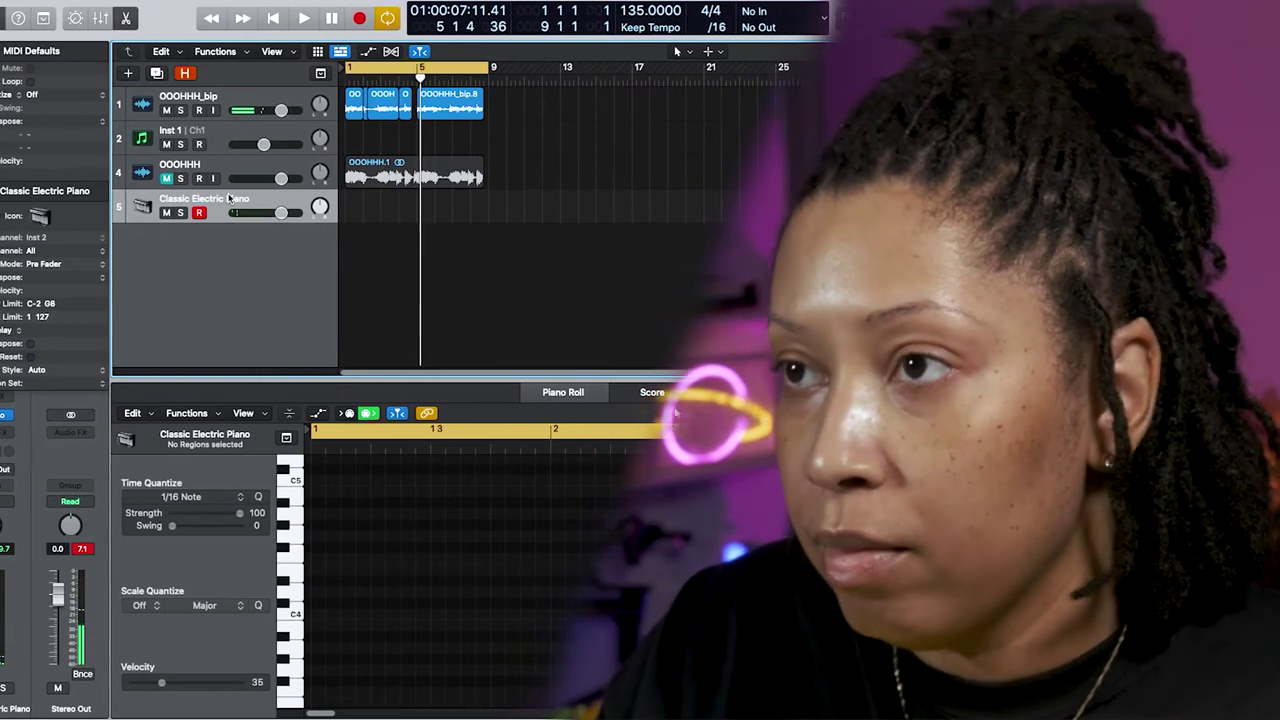
{"action": "key", "text": "r"}
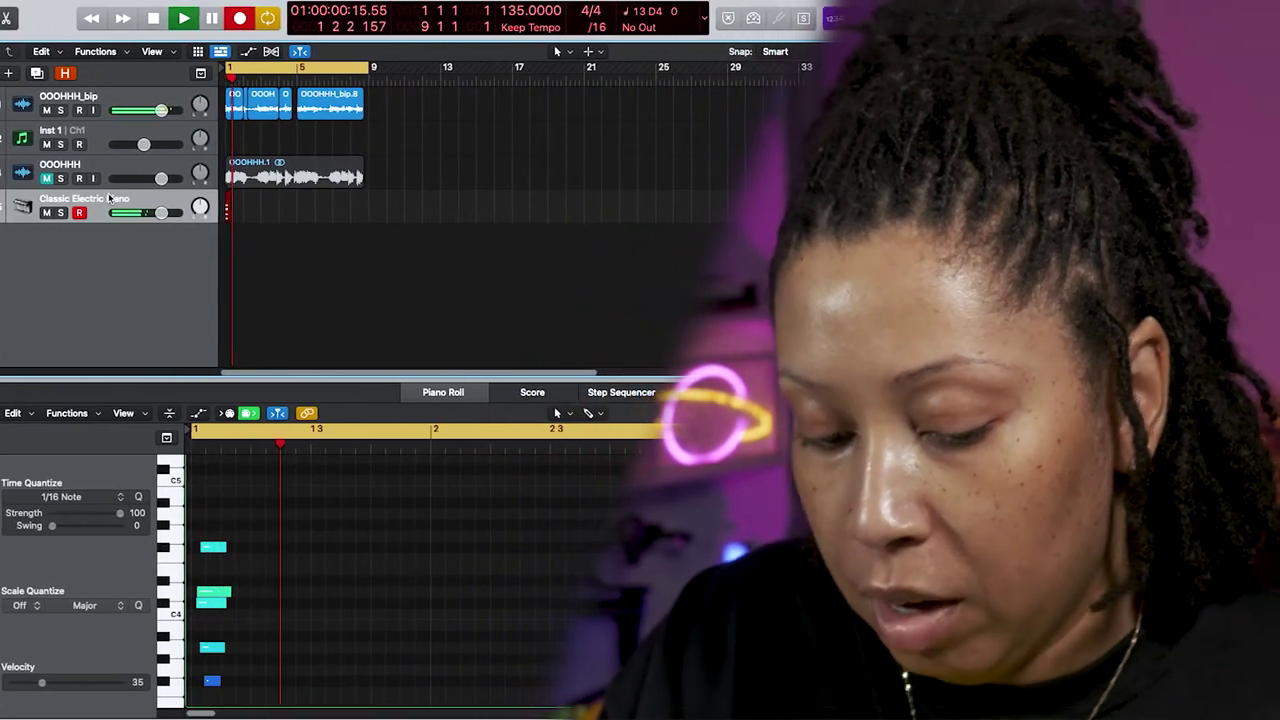
{"action": "key", "text": "Delete"}
{"action": "key", "text": "r"}
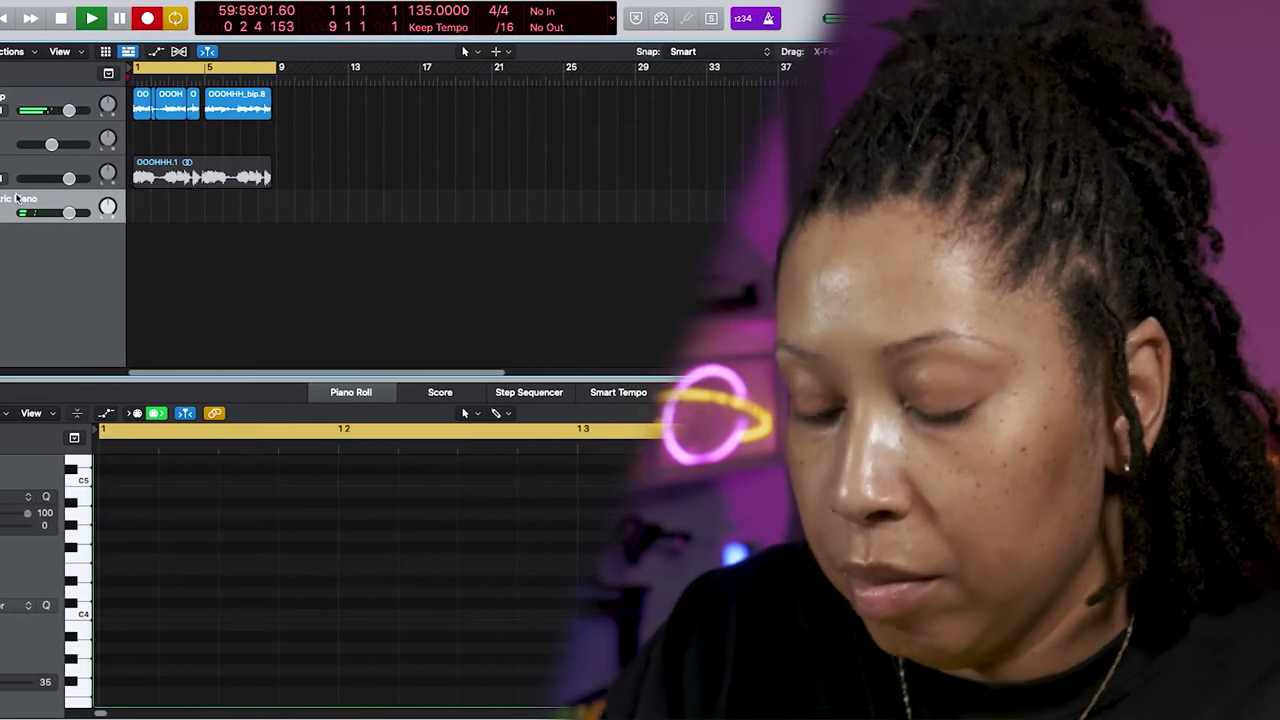
{"action": "key", "text": "space"}
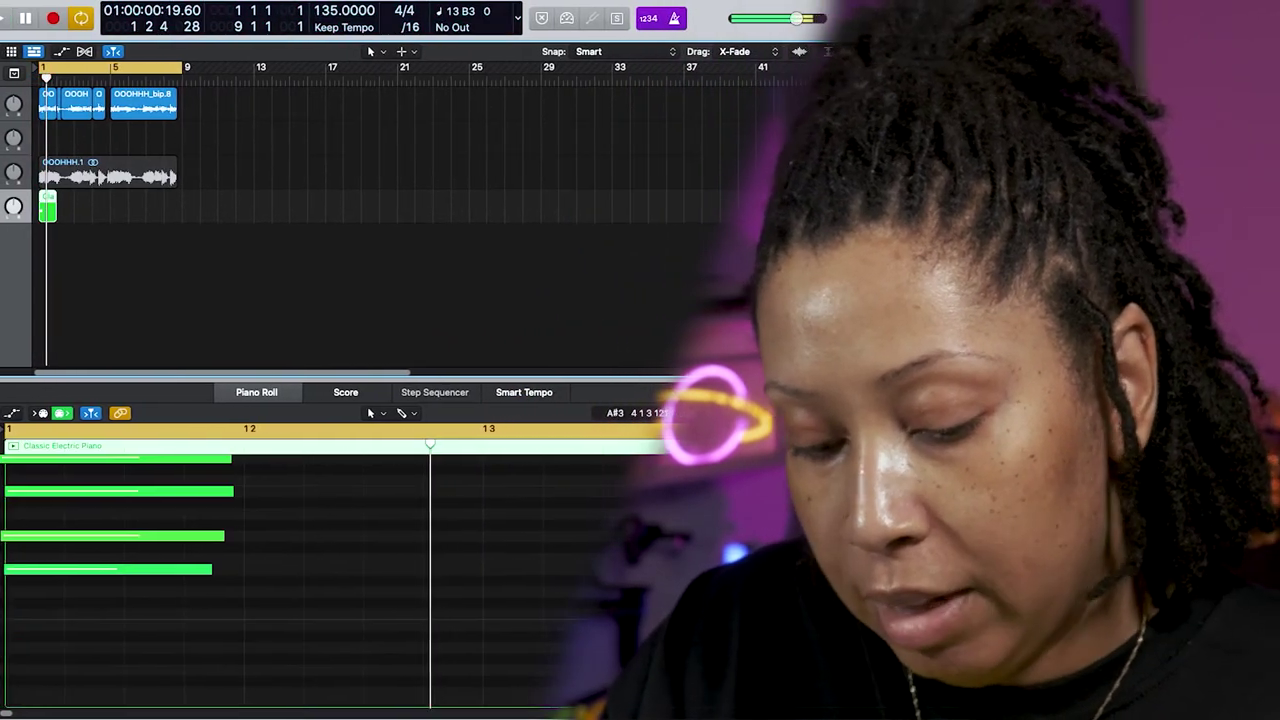
{"action": "key", "text": "Delete"}
- Record a four-bar chord progression on the Classic Electric Piano track, starting at bar 1
{"action": "key", "text": "r"}
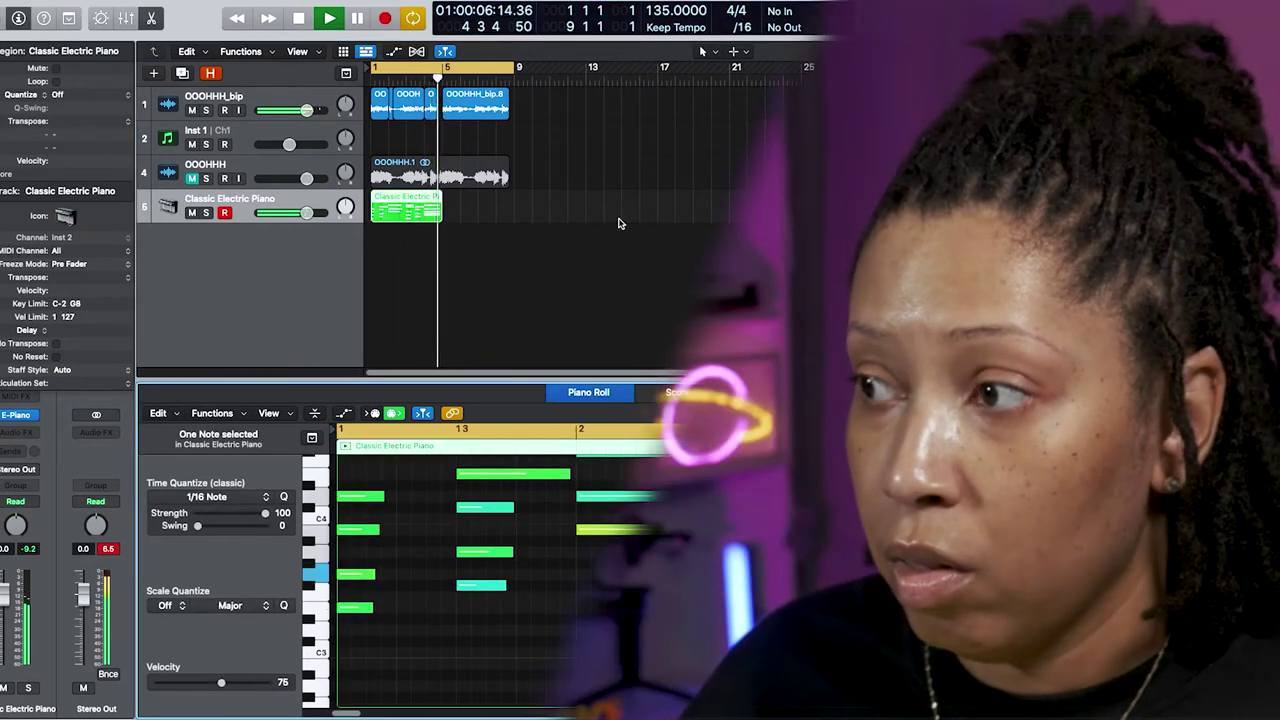
- Lengthen all recorded notes in the Classic Electric Piano region so each chord holds until the next one starts
{"action": "key", "text": "super+a"}
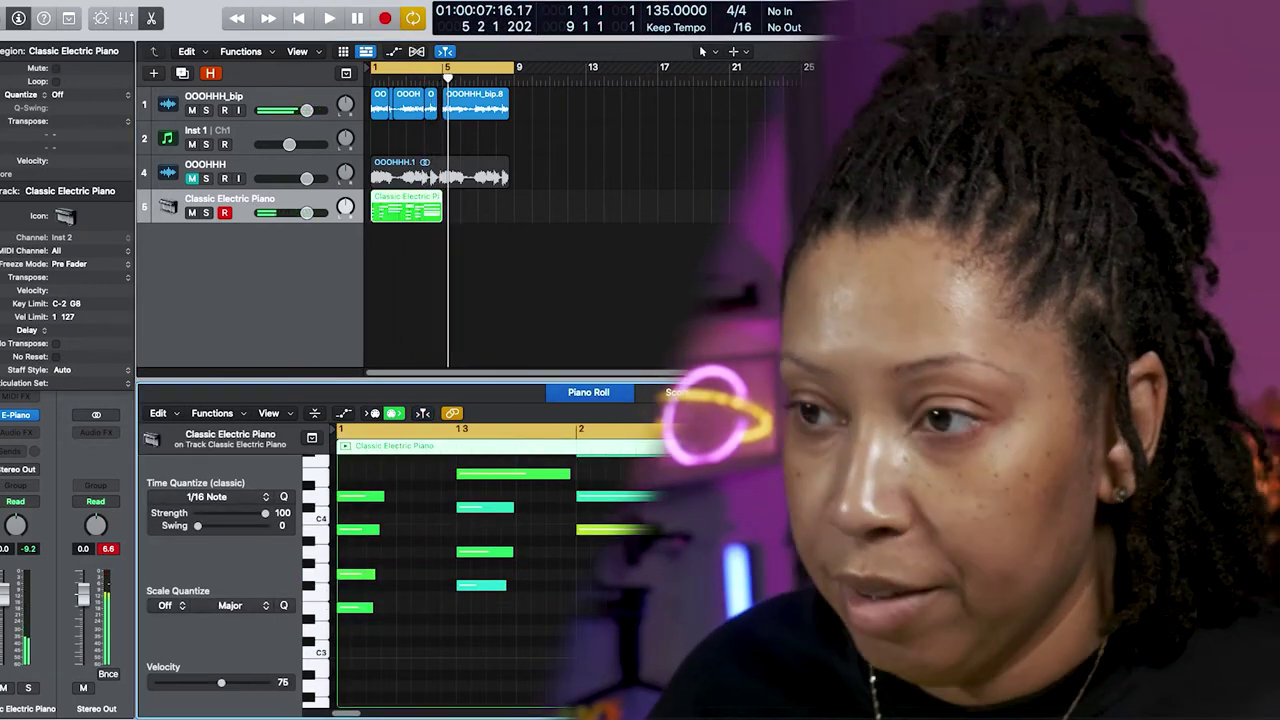
{"action": "right_click", "coordinate": [480, 585]}
{"action": "left_click", "coordinate": [590, 566]}
{"action": "key", "text": "Return"}
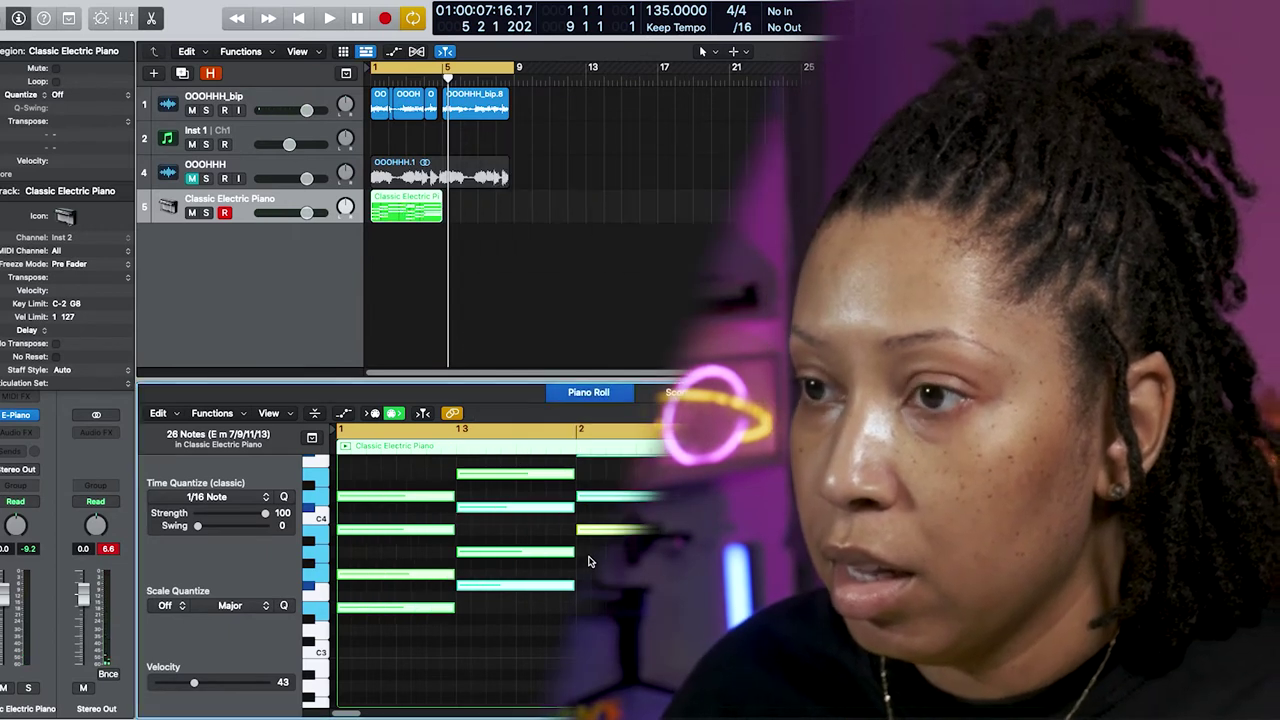
{"action": "left_click", "coordinate": [589, 561]}
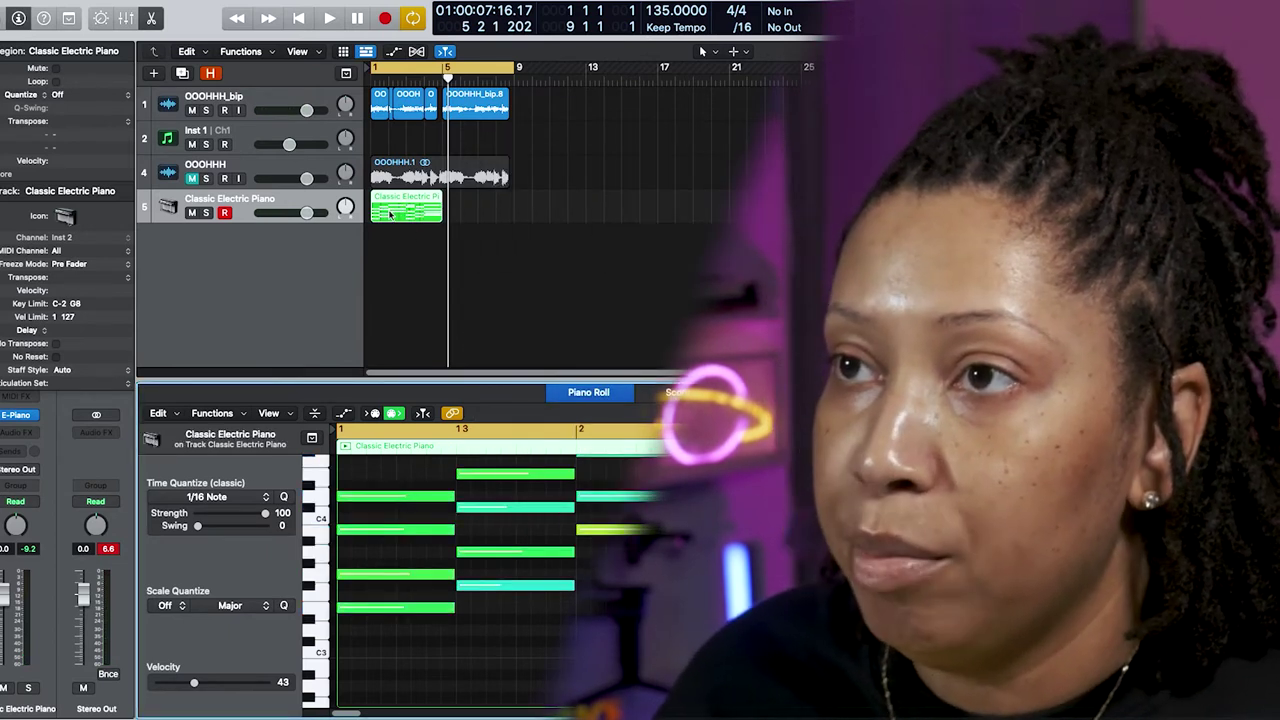
- Move the Classic Electric Piano region onto the Inst 1 track and lower that track's volume during playback
{"action": "left_click_drag", "start_coordinate": [405, 207], "coordinate": [405, 140]}
{"action": "left_click", "coordinate": [589, 178]}
{"action": "key", "text": "space"}
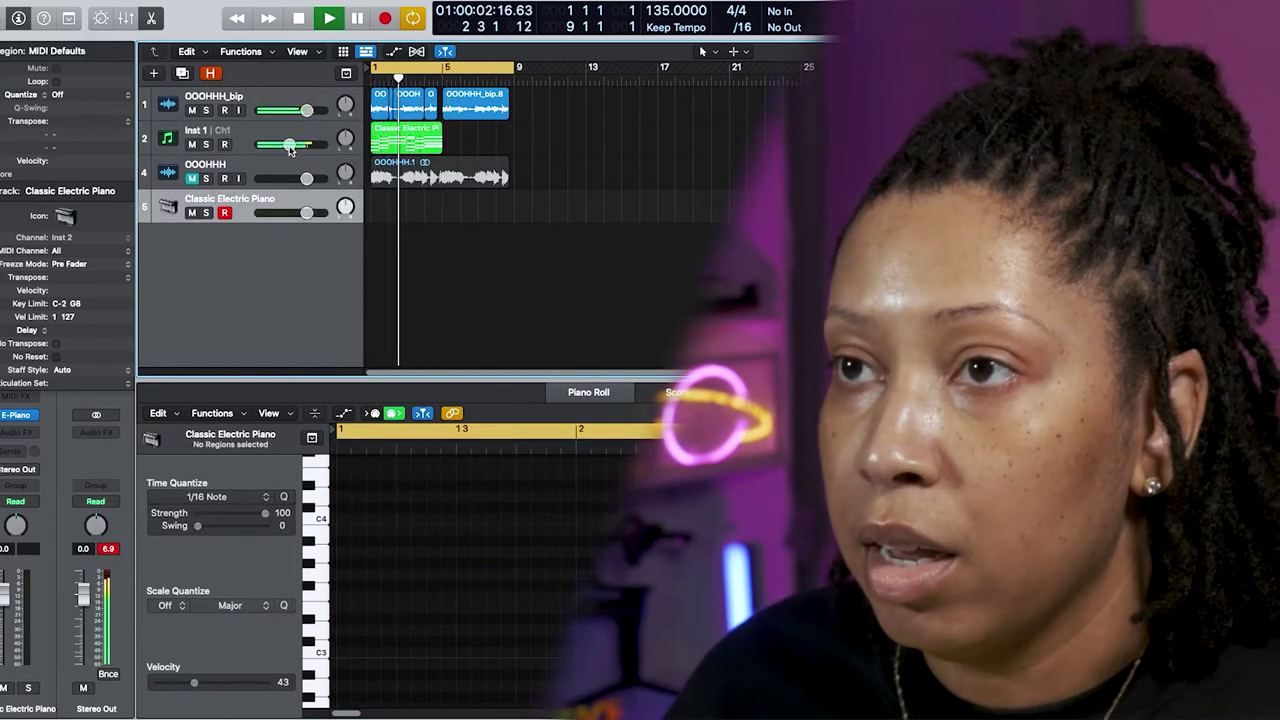
{"action": "left_click_drag", "start_coordinate": [291, 150], "coordinate": [288, 150]}
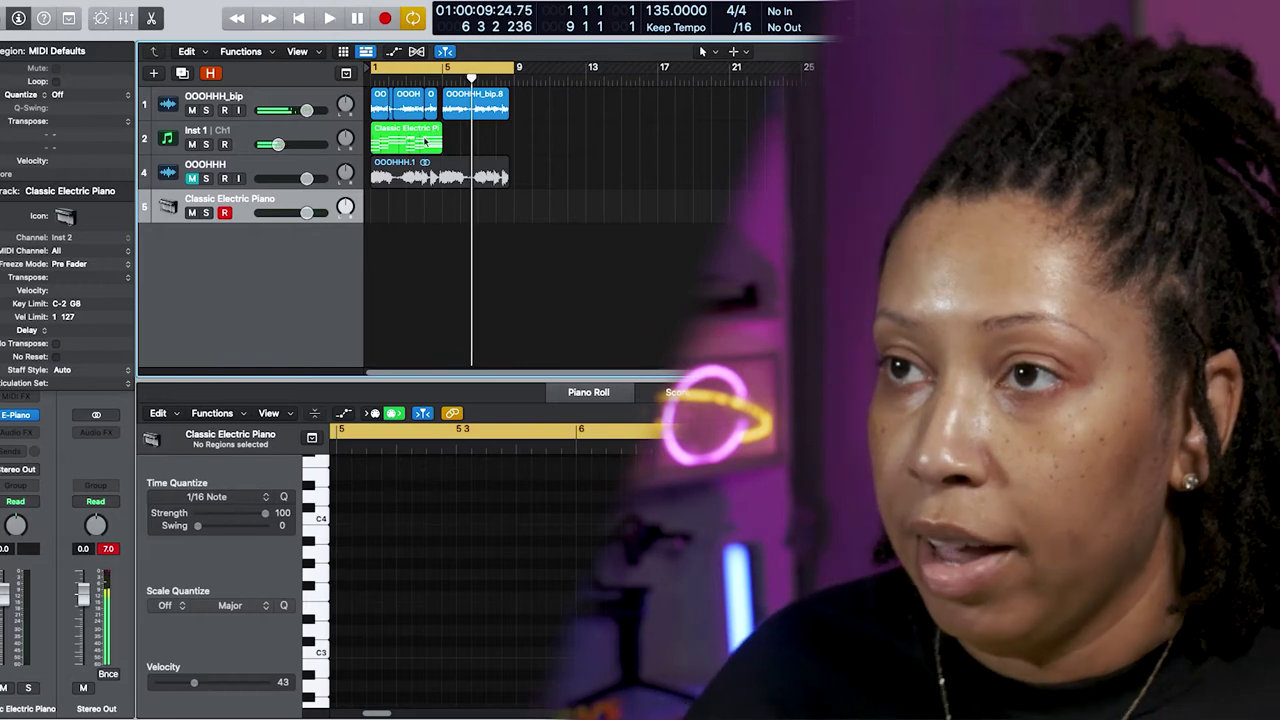
- Bounce the Classic Electric Piano region on the Inst 1 track in place onto a new track, muting the source
{"action": "right_click", "coordinate": [424, 142]}
{"action": "left_click", "coordinate": [468, 142]}
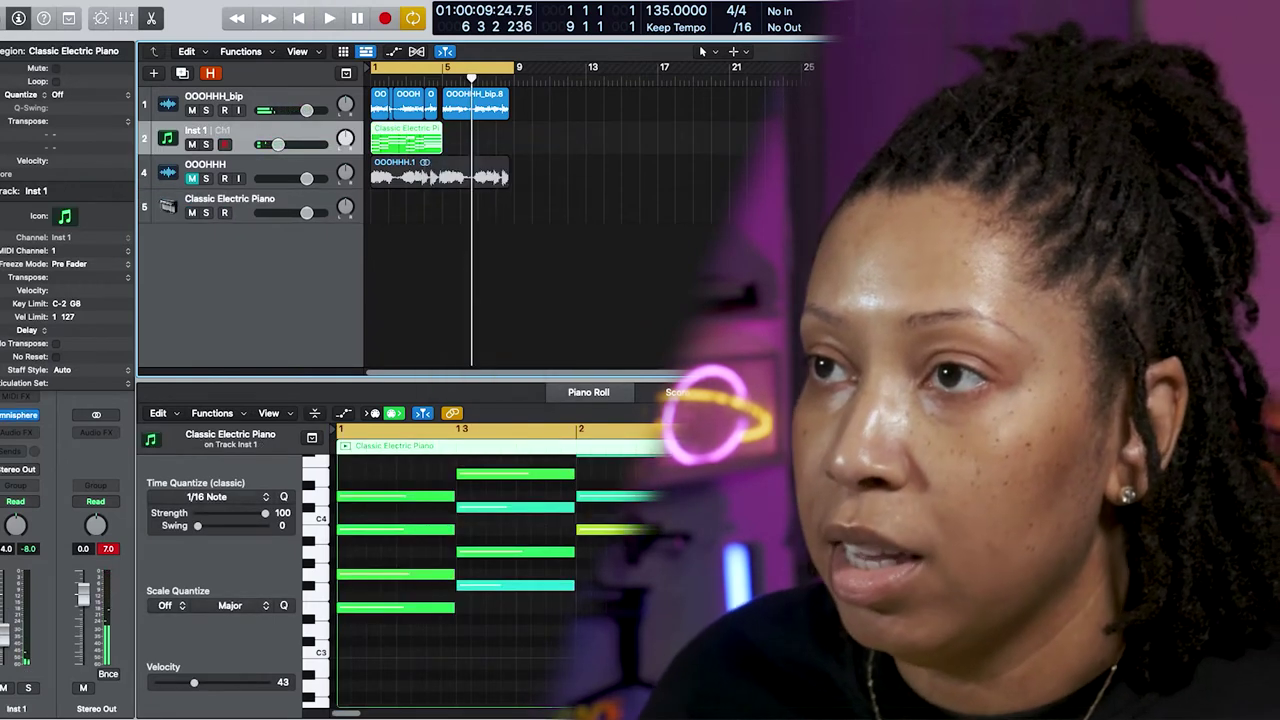
{"action": "key", "text": "Return"}
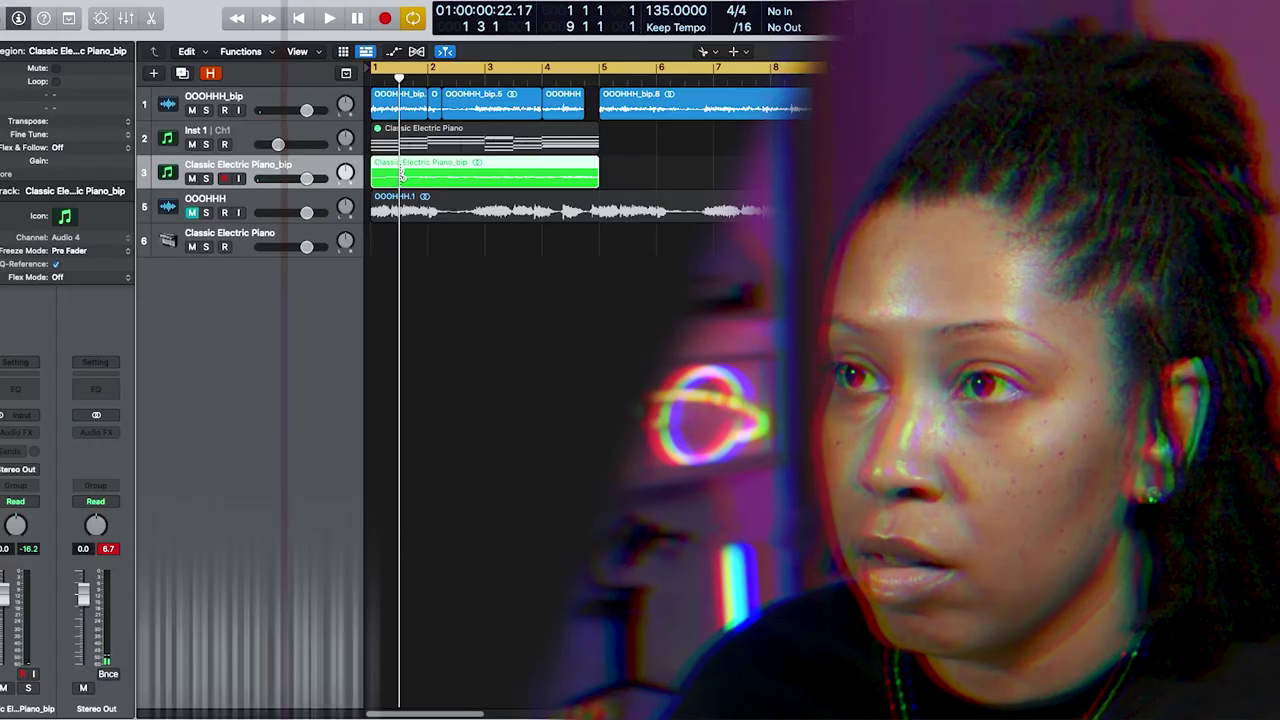
- Split the Classic Electric Piano_bip region at its chord changes, including bars 2, 3 and 4, and return to the Pointer tool
{"action": "left_click", "coordinate": [427, 172]}
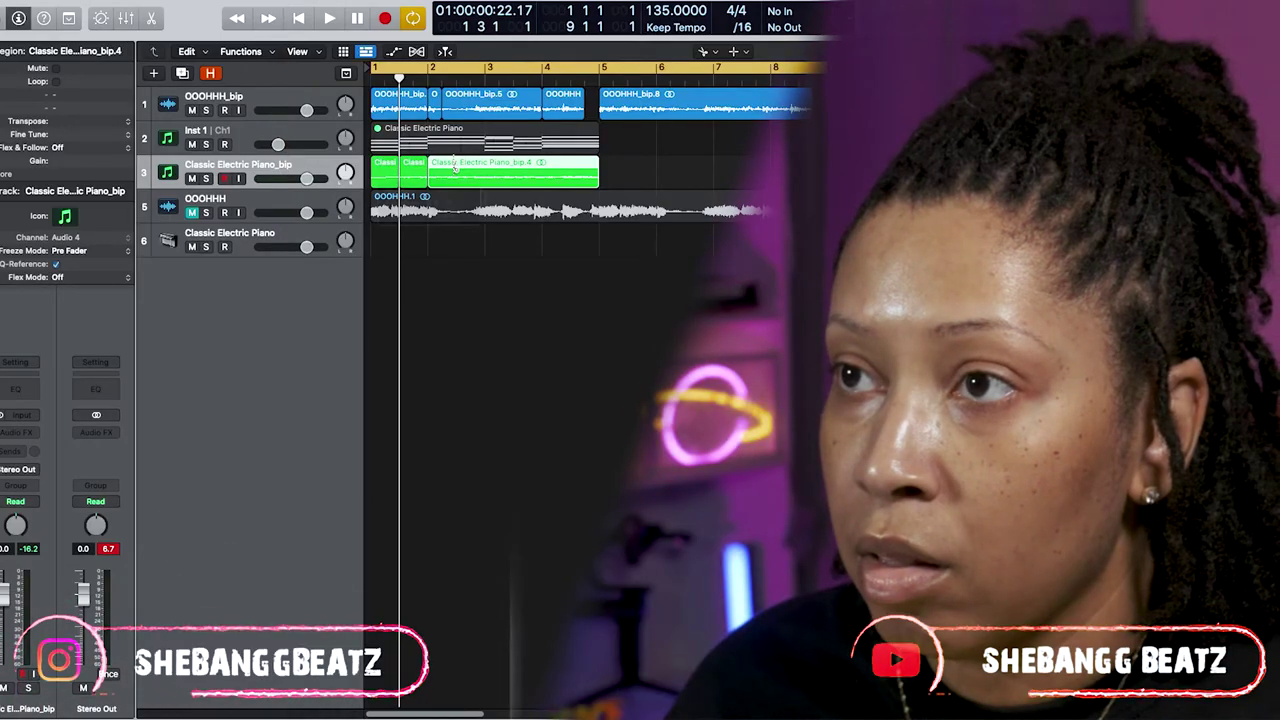
{"action": "left_click", "coordinate": [486, 171]}
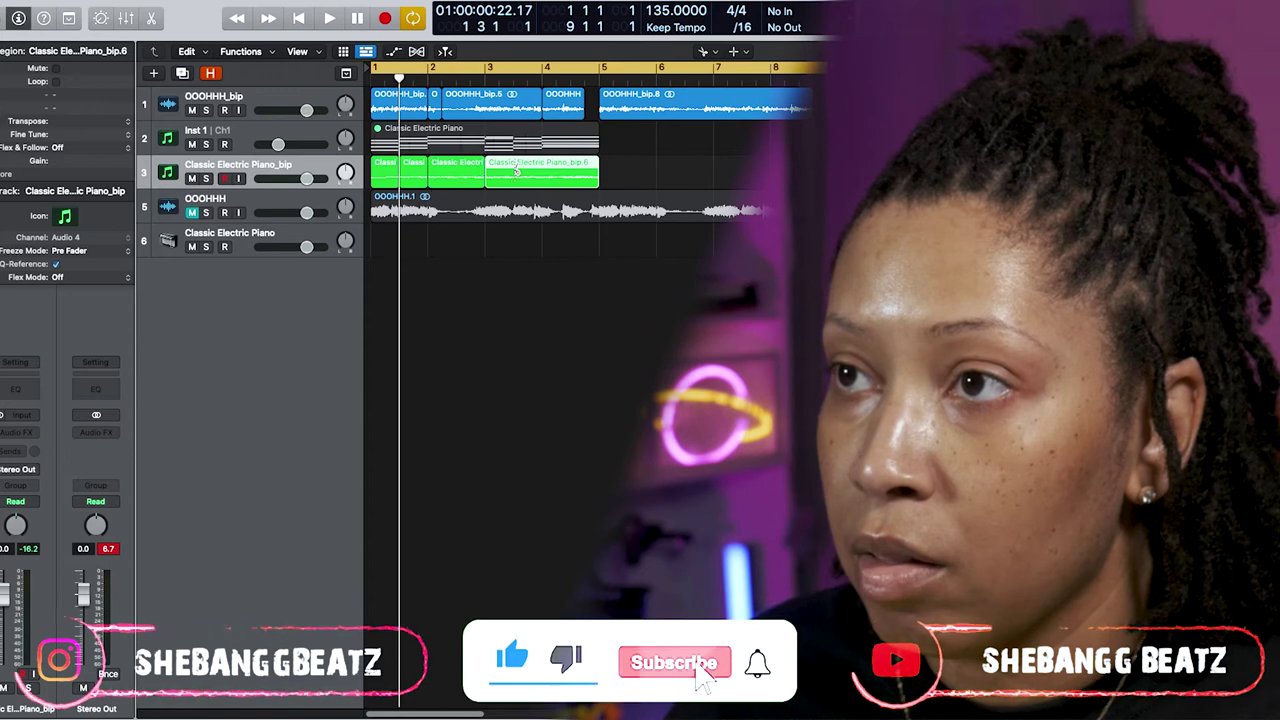
{"action": "left_click", "coordinate": [515, 172]}
{"action": "left_click", "coordinate": [542, 172]}
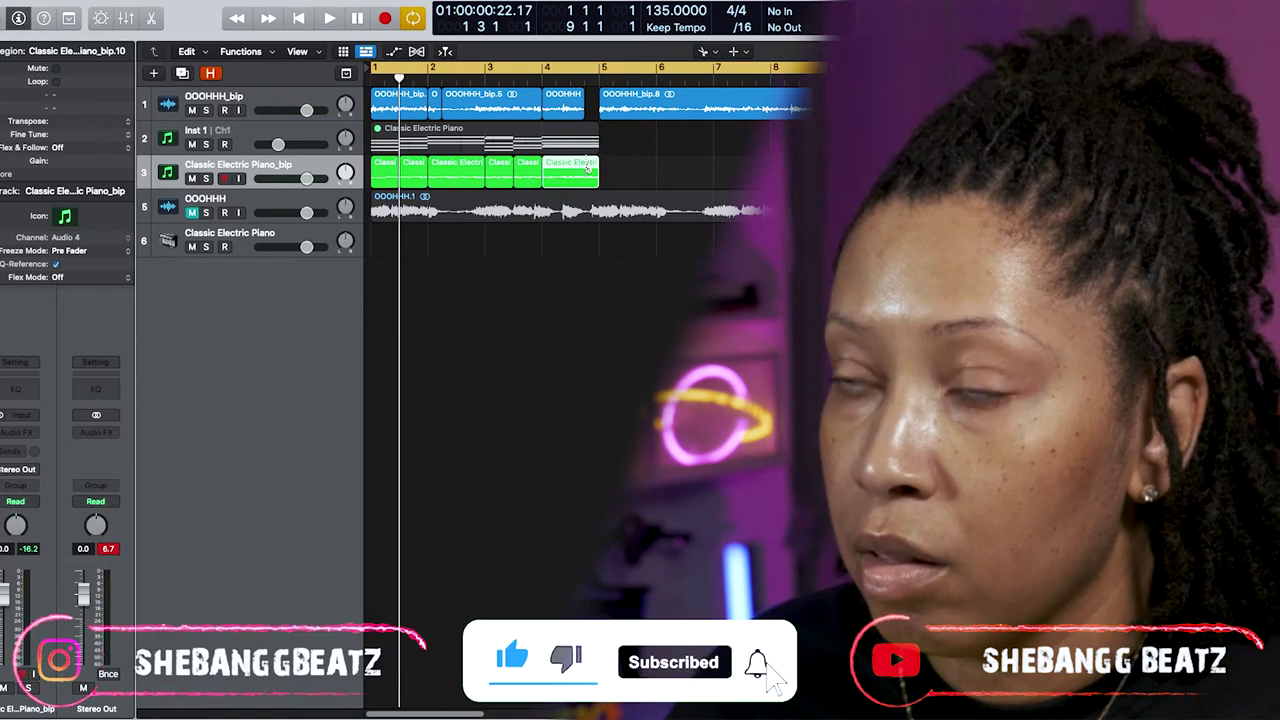
{"action": "key", "text": "t"}
{"action": "key", "text": "t"}
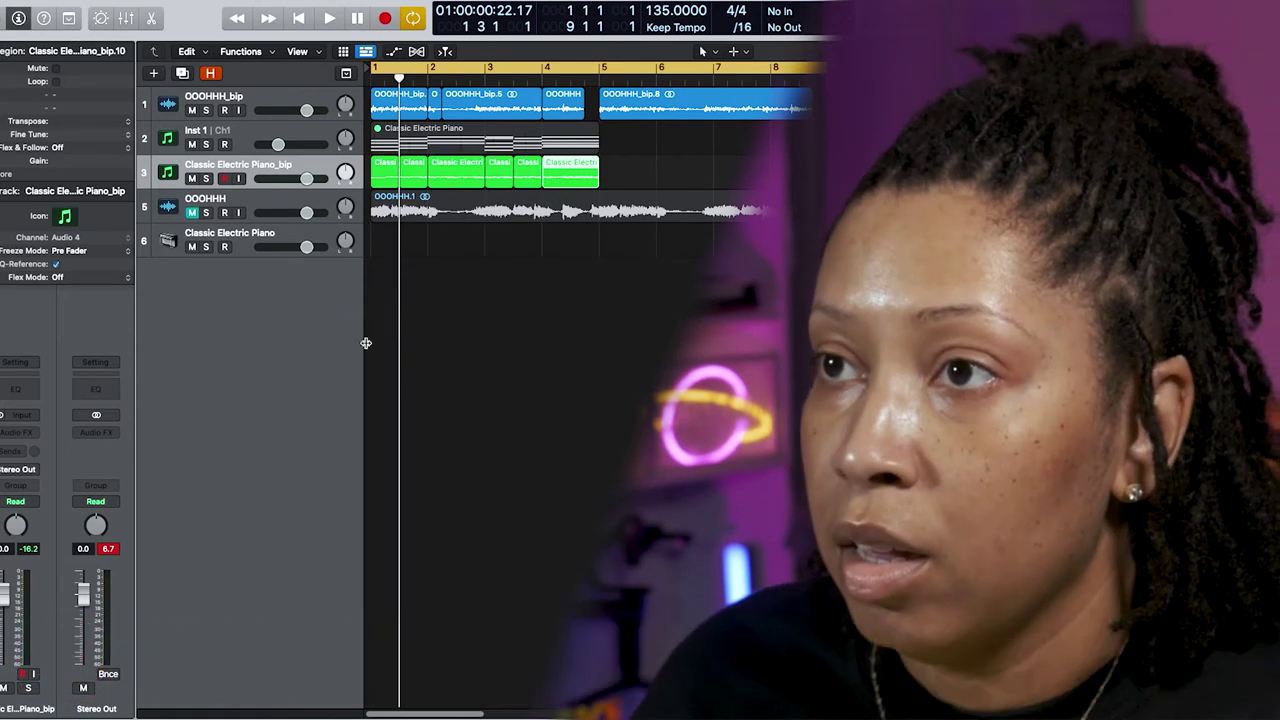
- Add a fade-in to the first Classic Electric Piano_bip slice, change it to Speed Up, and audition it from the start
{"action": "left_click", "coordinate": [377, 172]}
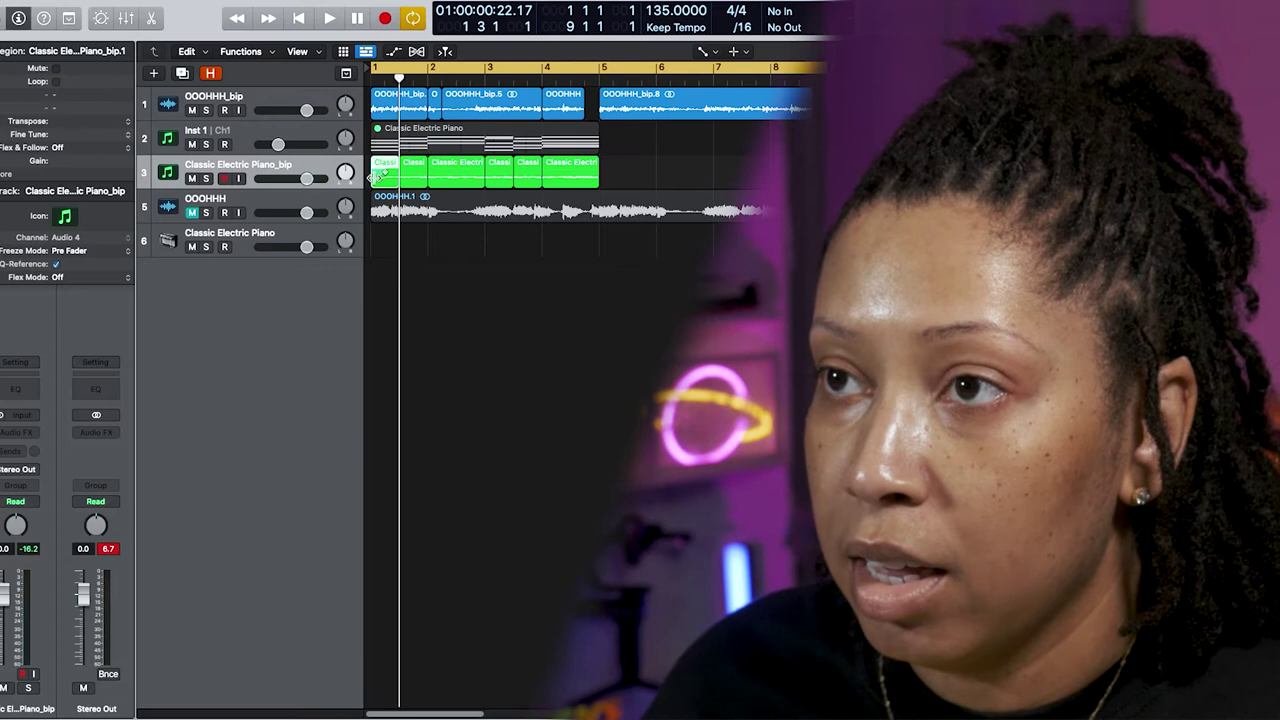
{"action": "right_click", "coordinate": [379, 172]}
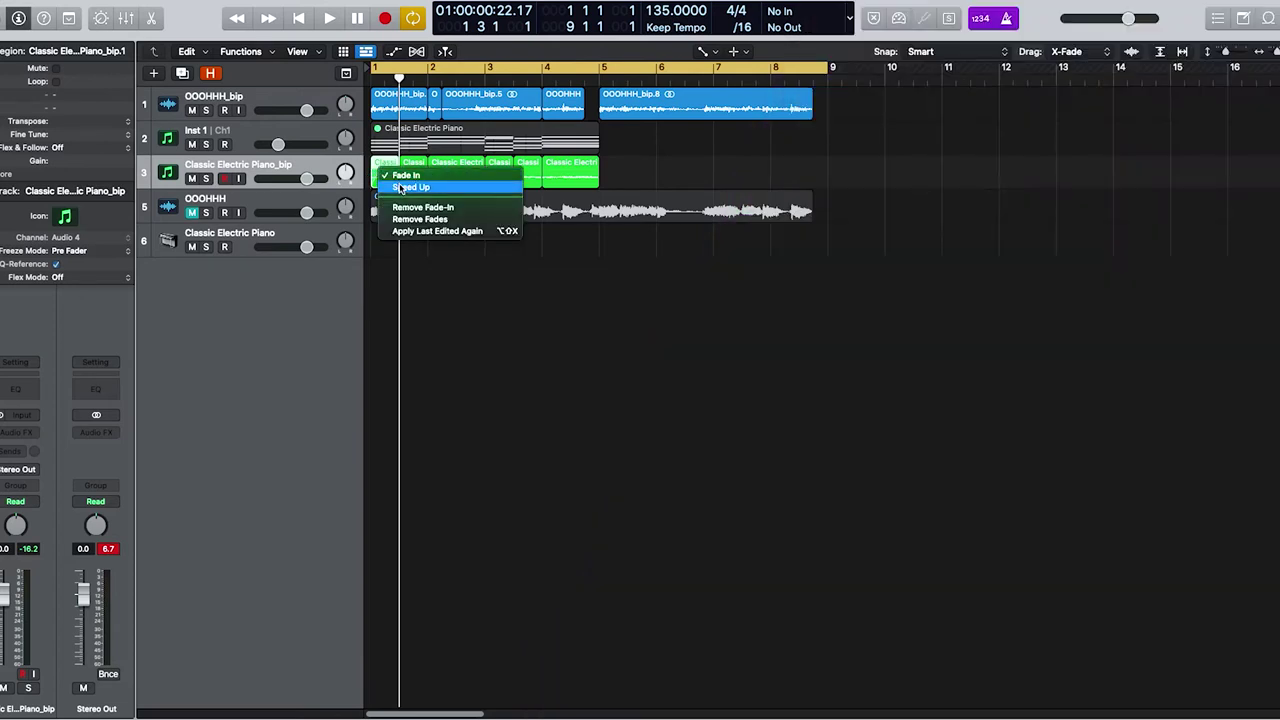
{"action": "left_click", "coordinate": [400, 188]}
{"action": "key", "text": "space"}
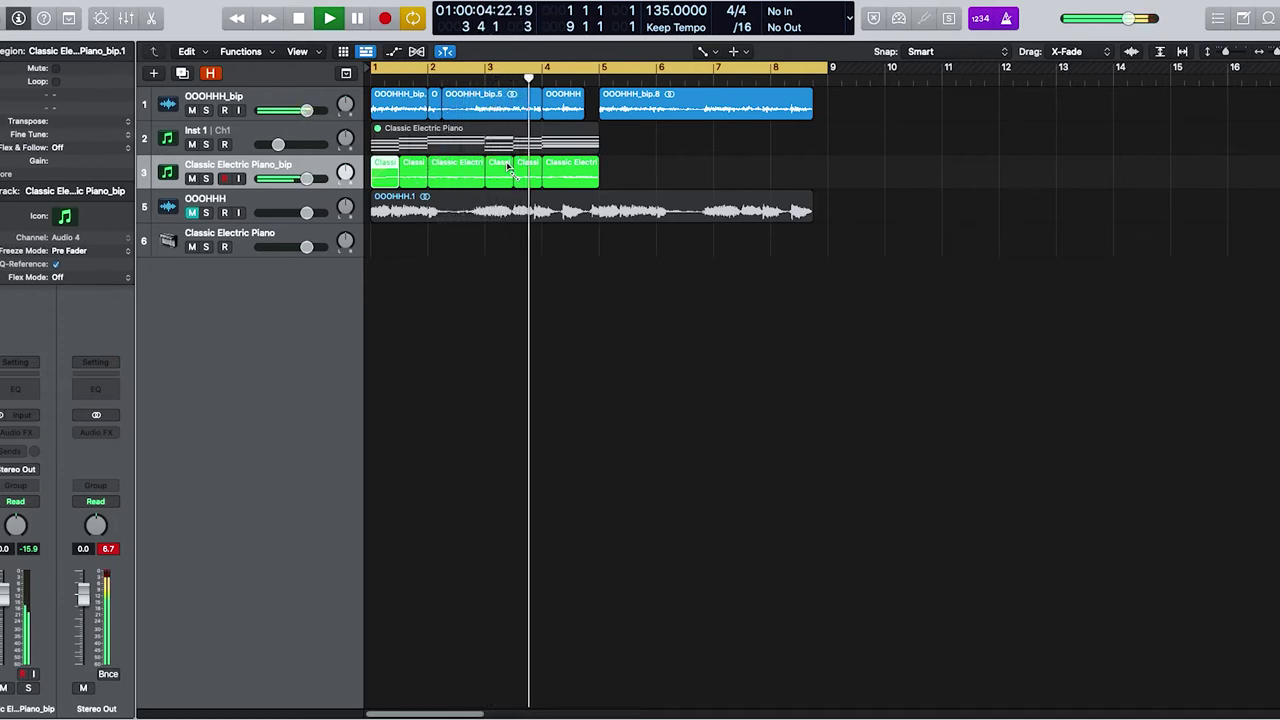
{"action": "key", "text": "Return"}
{"action": "key", "text": "space"}
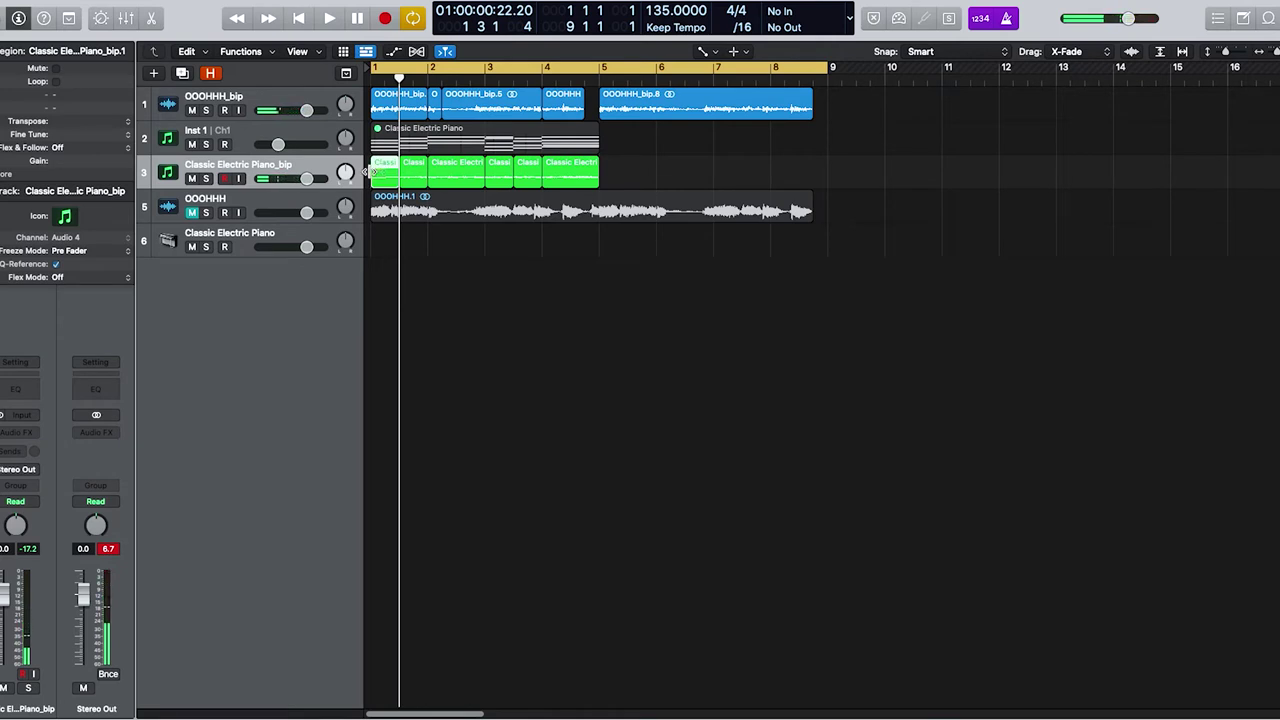
{"action": "key", "text": "Return"}
{"action": "key", "text": "space"}
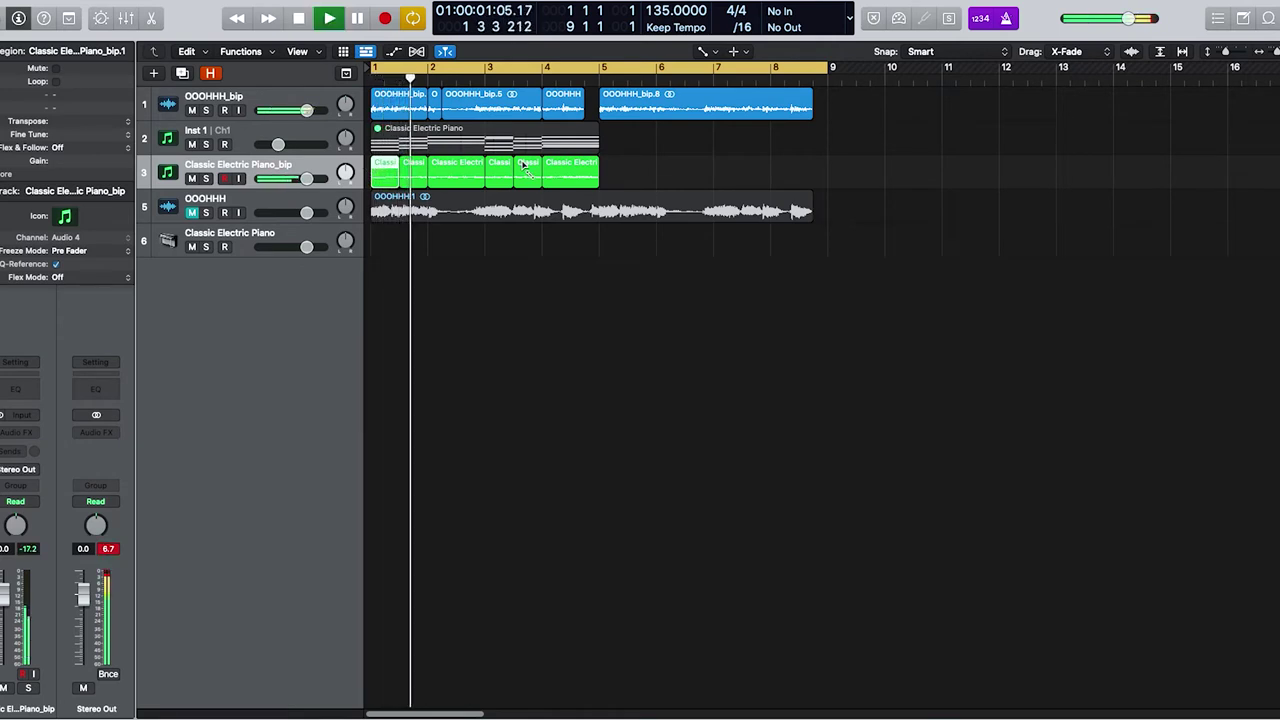
- Add a fade-out at the end of the bar 2 piano slice, change it to Slow Down, and audition it
{"action": "key", "text": "z"}
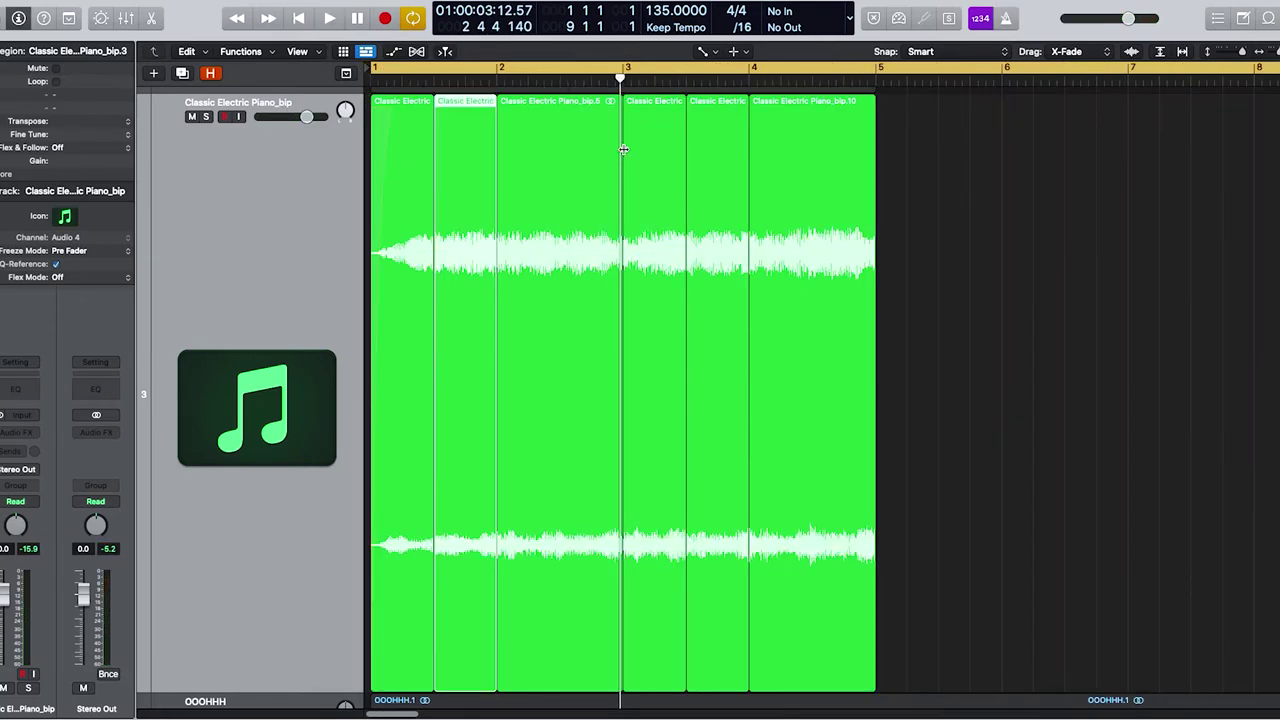
{"action": "left_click", "coordinate": [621, 149]}
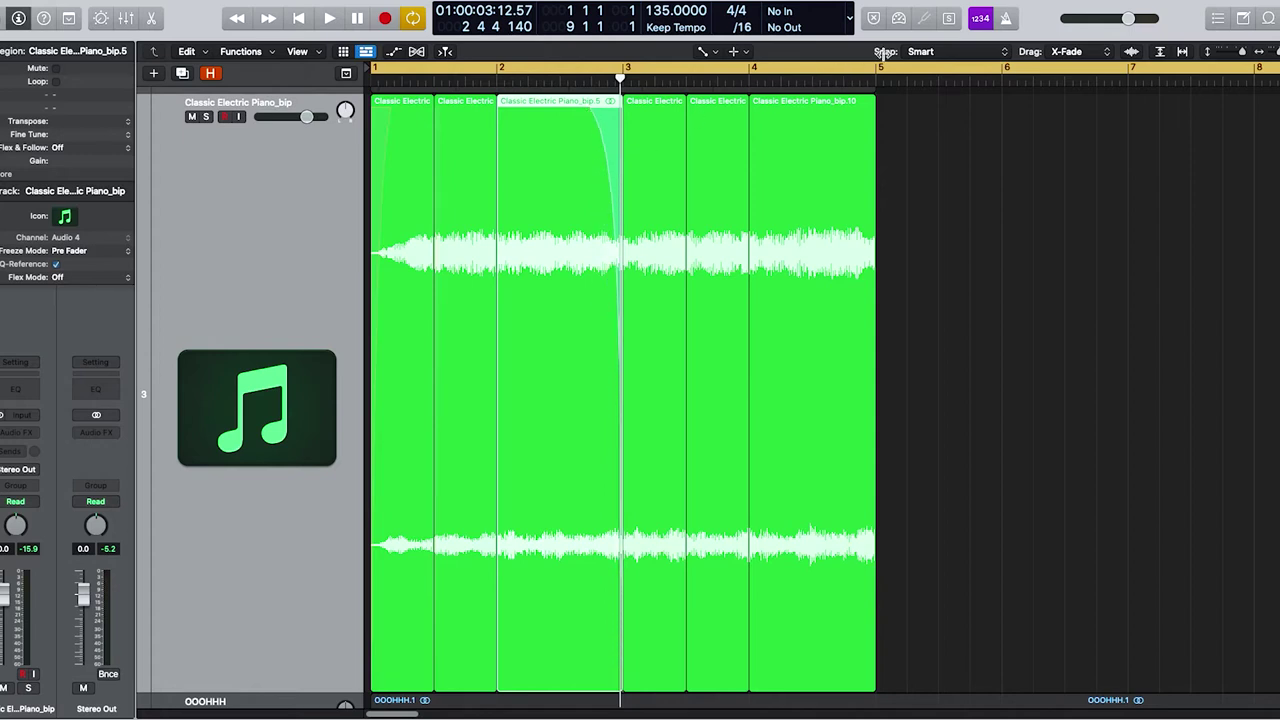
{"action": "right_click", "coordinate": [607, 121]}
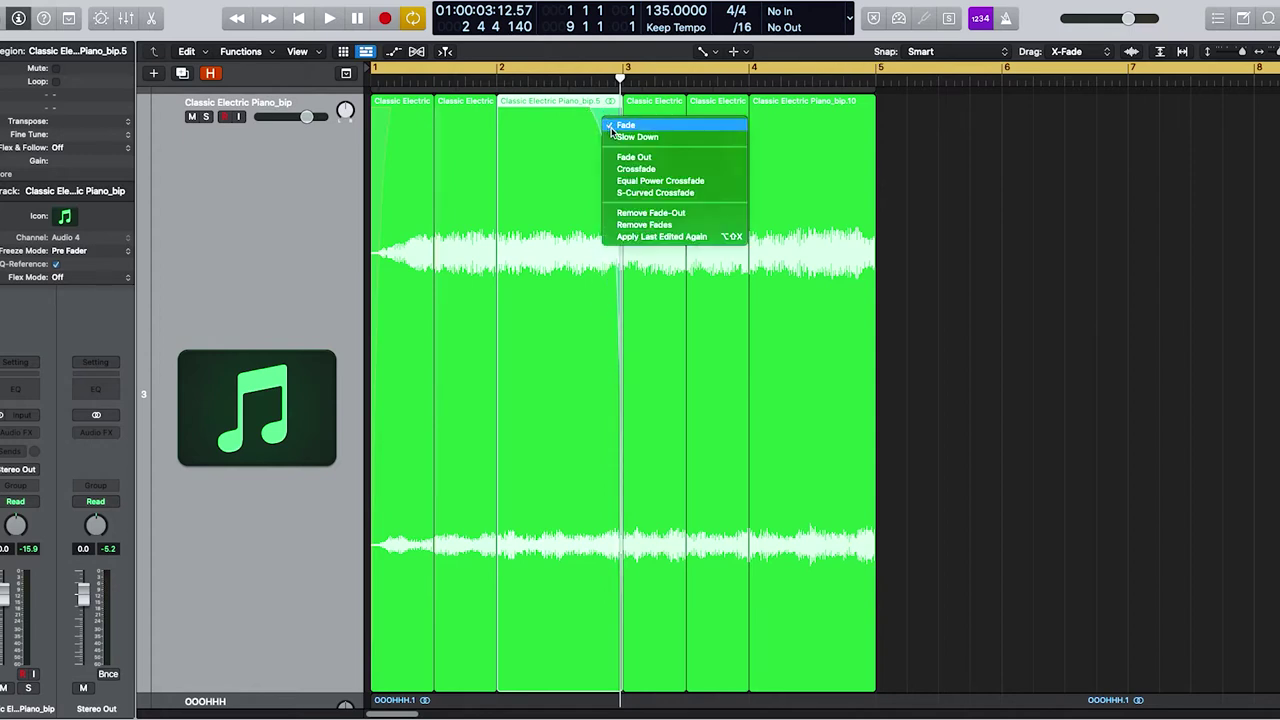
{"action": "left_click", "coordinate": [612, 127]}
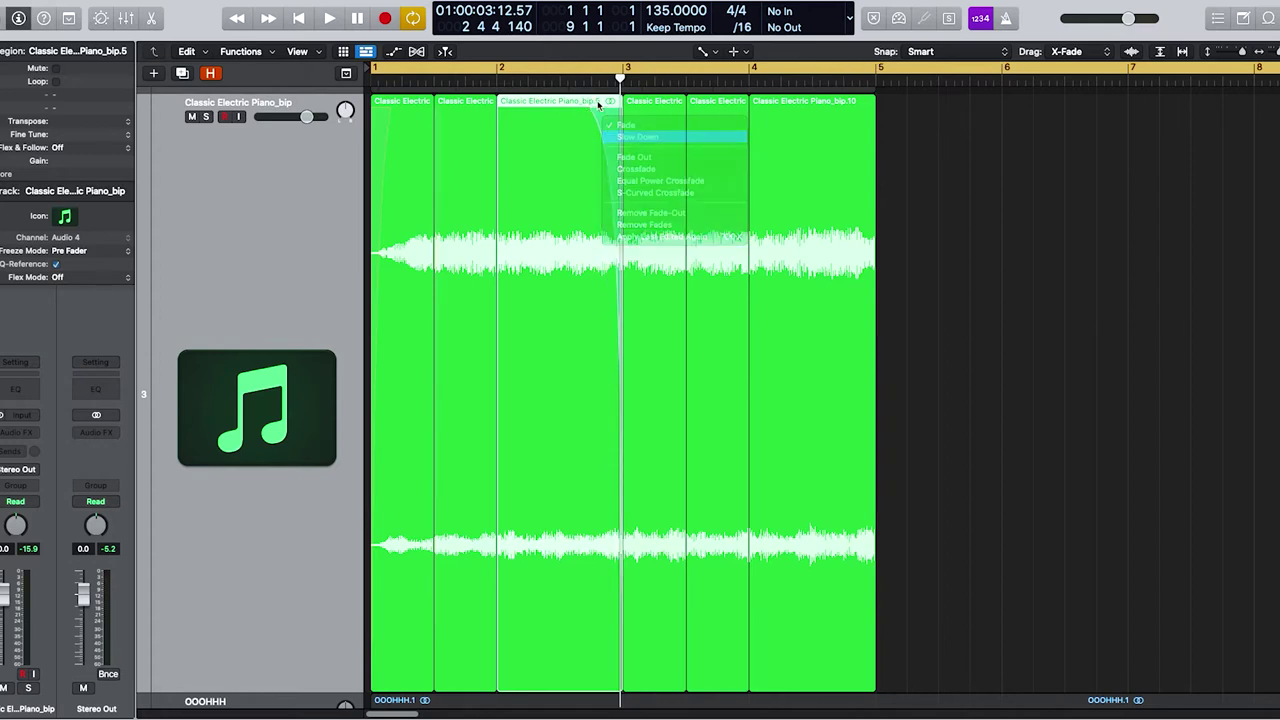
{"action": "key", "text": "space"}
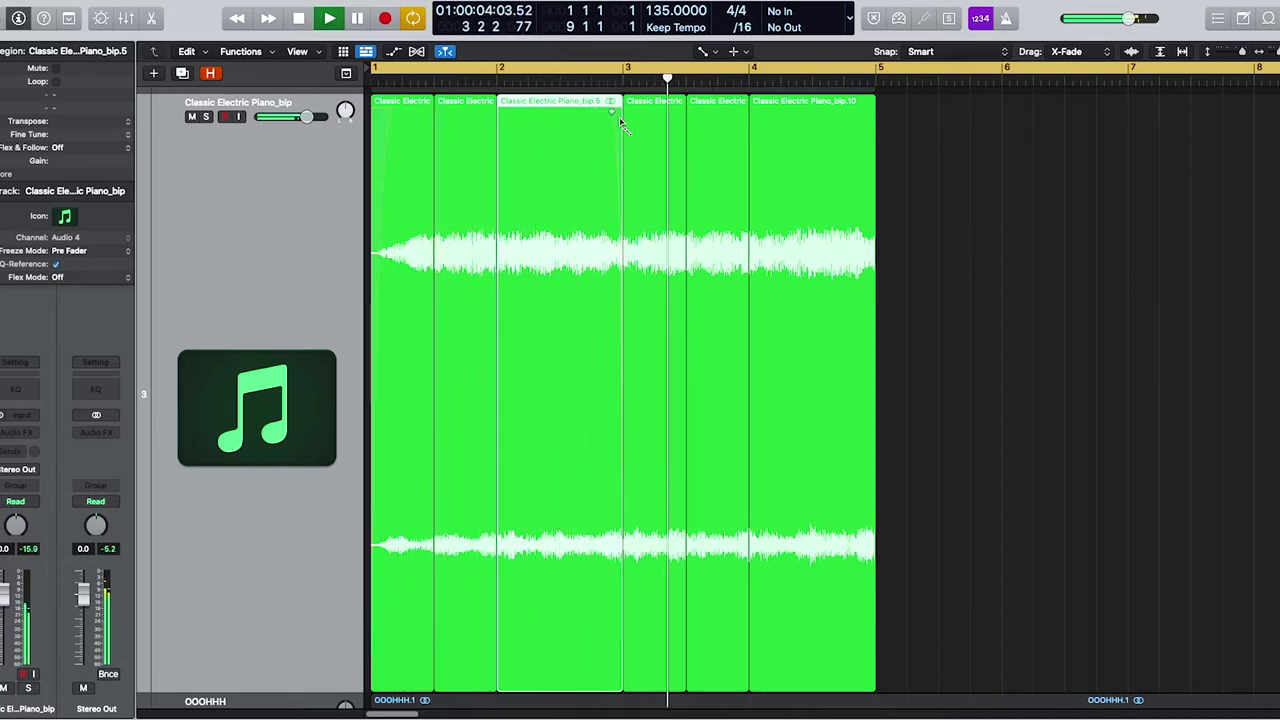
{"action": "key", "text": "space"}
- Add fades to the bar 3 and last piano slices, crossfade the first two slices, and audition the result from the start
{"action": "left_click", "coordinate": [630, 105]}
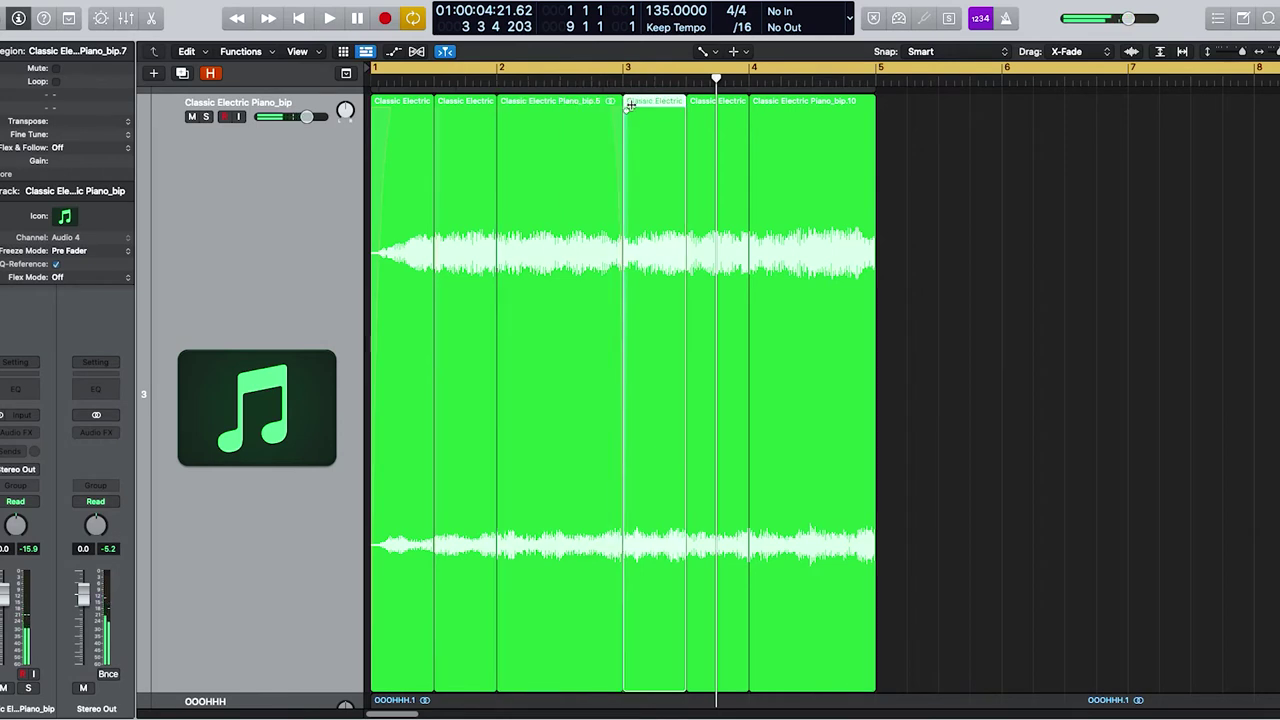
{"action": "key", "text": "z"}
{"action": "left_click", "coordinate": [423, 393]}
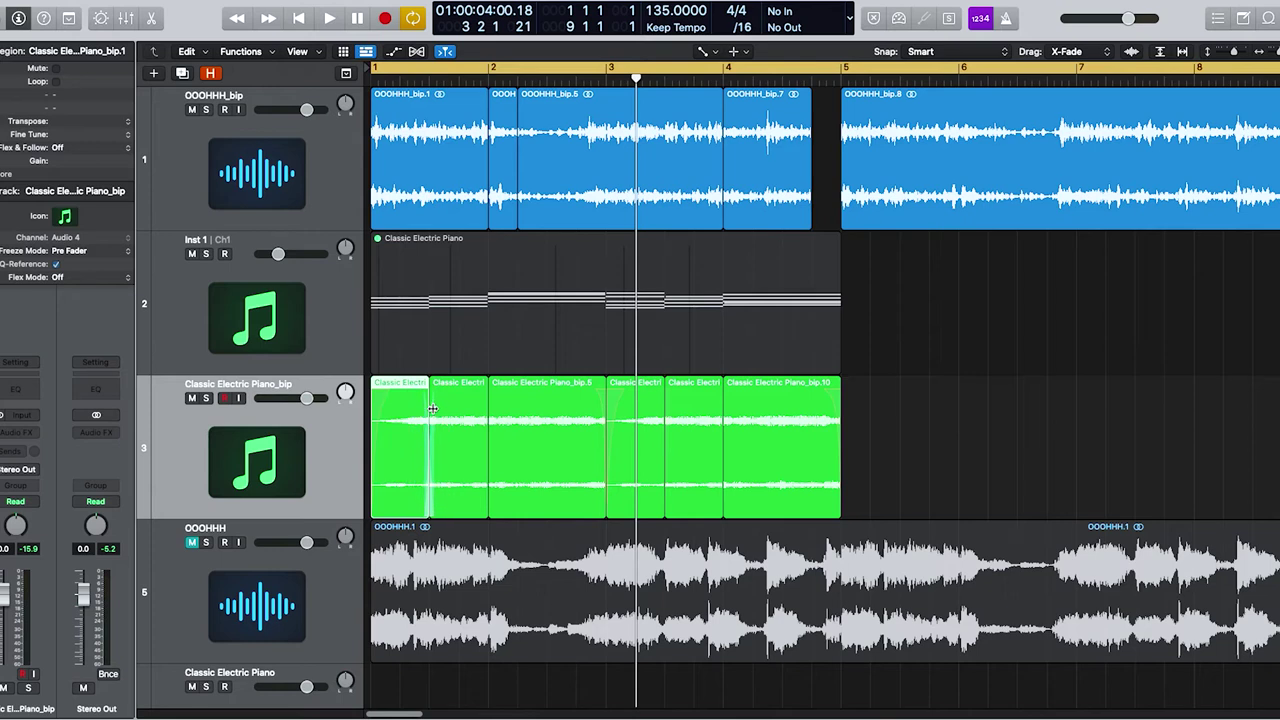
{"action": "key", "text": "shift+space"}
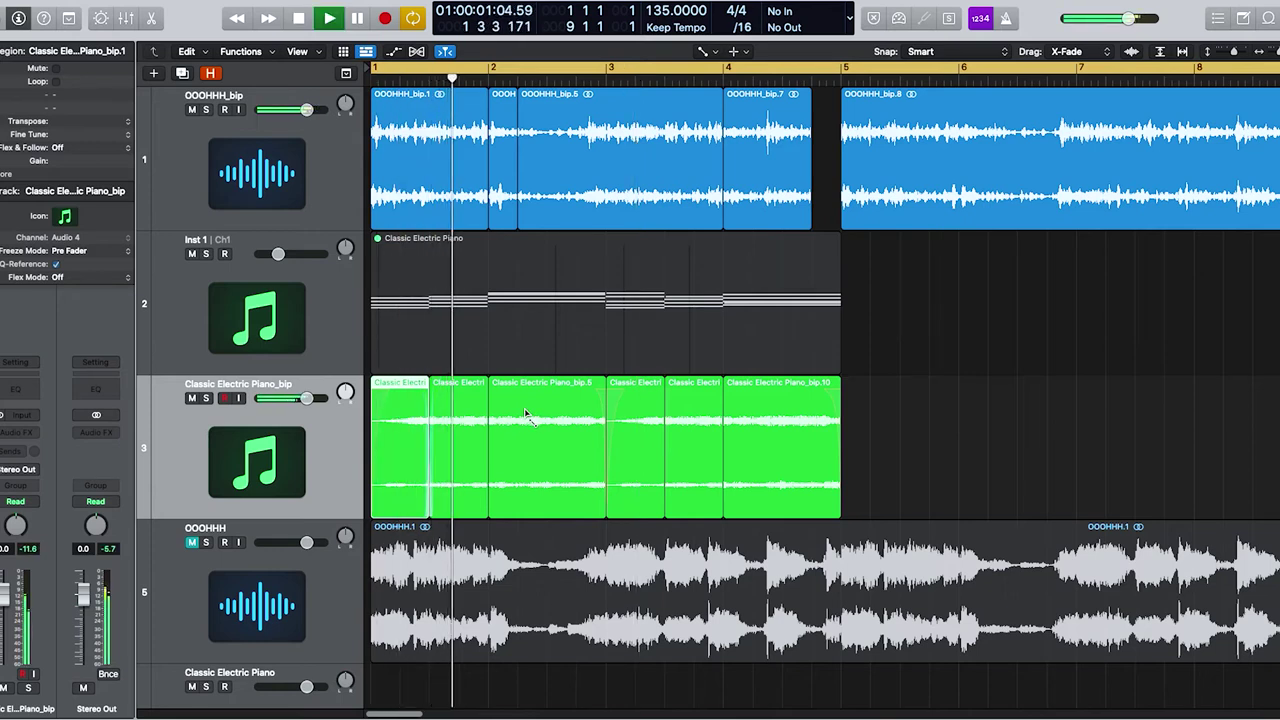
{"action": "key", "text": "space"}
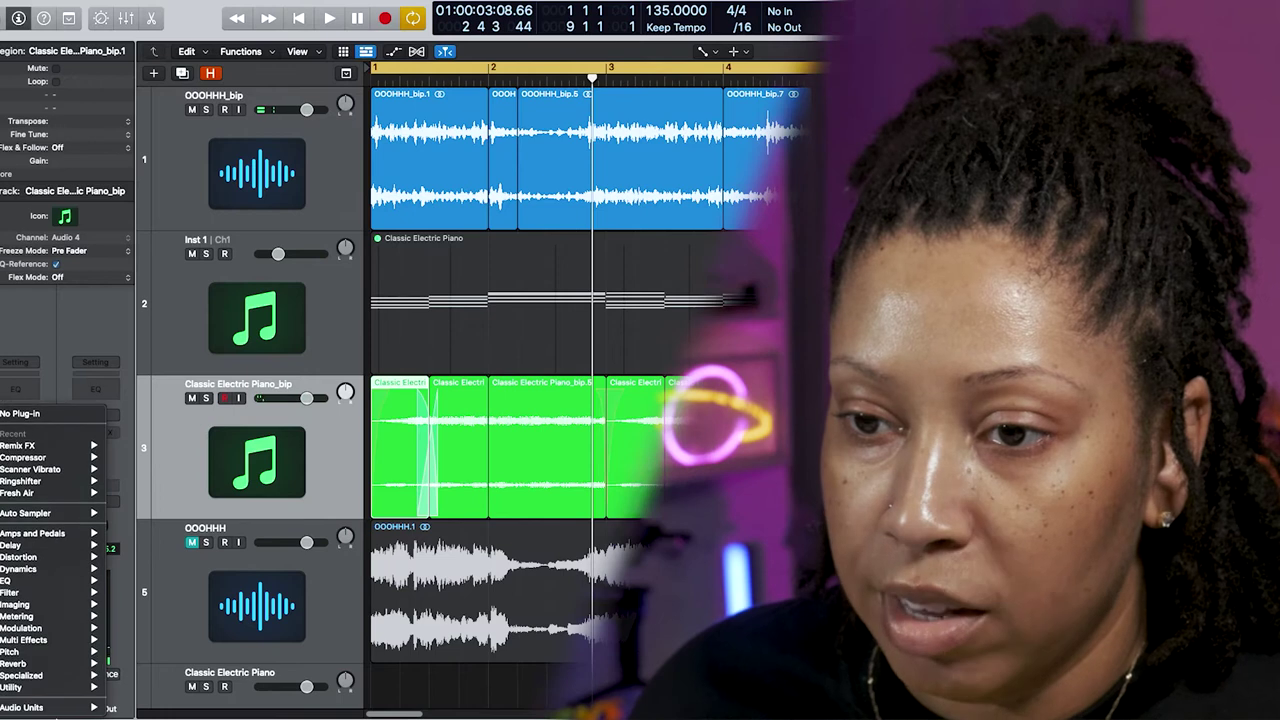
- Add RC-20 Retro Color to the Classic Electric Piano_bip track and audition its presets backwards from Strange Space past Sampler 8-bit during playback
{"action": "mouse_move", "coordinate": [60, 707]}
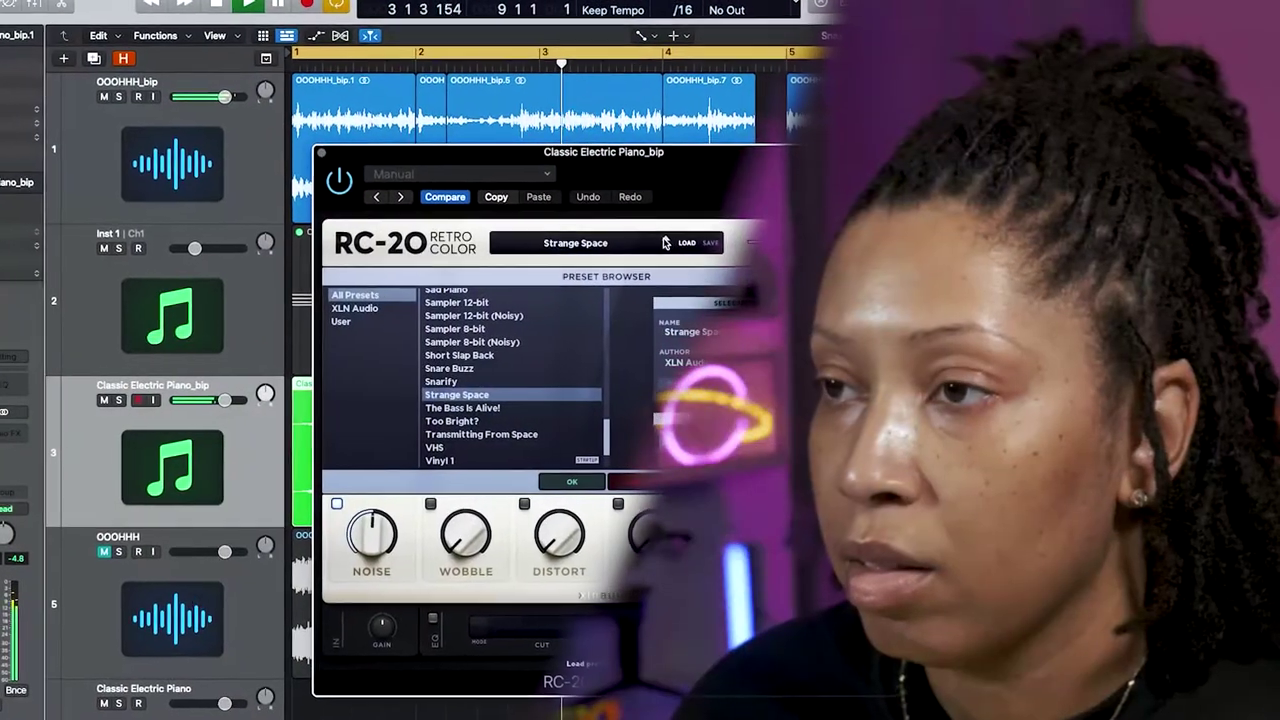
{"action": "left_click", "coordinate": [666, 241]}
{"action": "left_click", "coordinate": [666, 241]}
{"action": "left_click", "coordinate": [666, 241]}
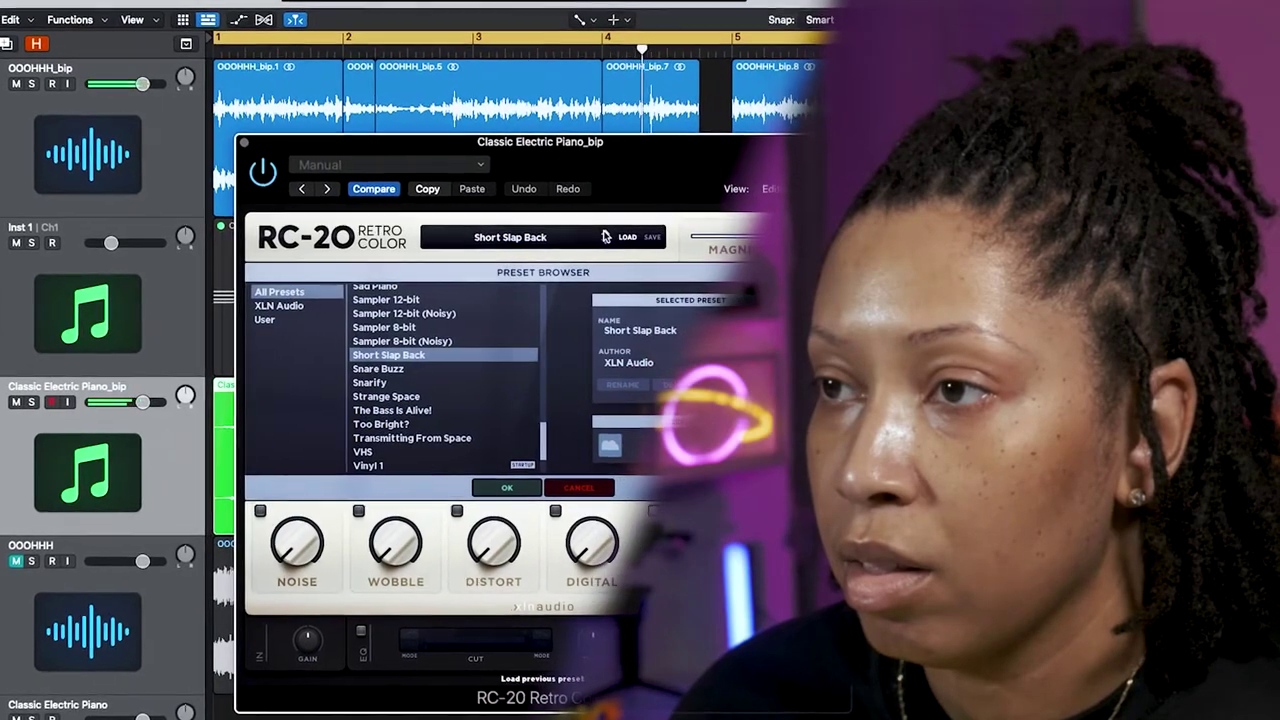
{"action": "left_click", "coordinate": [605, 236]}
{"action": "left_click", "coordinate": [605, 236]}
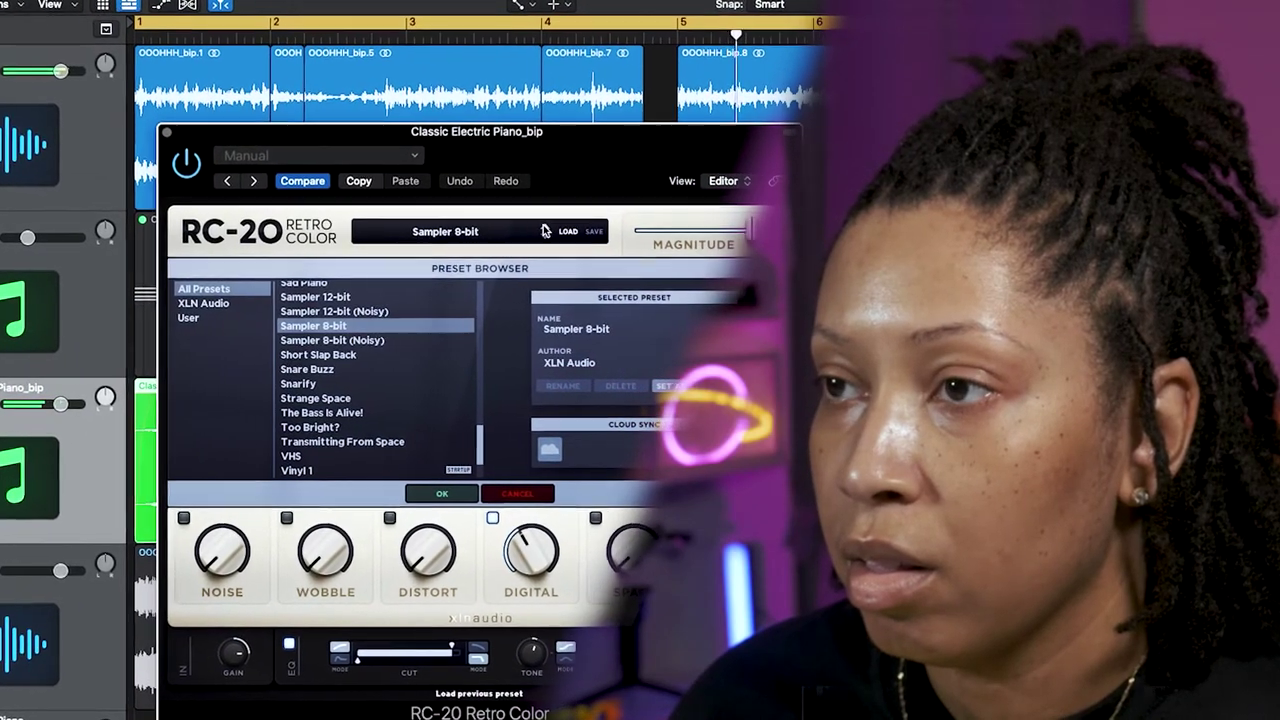
{"action": "left_click", "coordinate": [547, 231]}
{"action": "left_click", "coordinate": [547, 231]}
{"action": "left_click", "coordinate": [547, 231]}
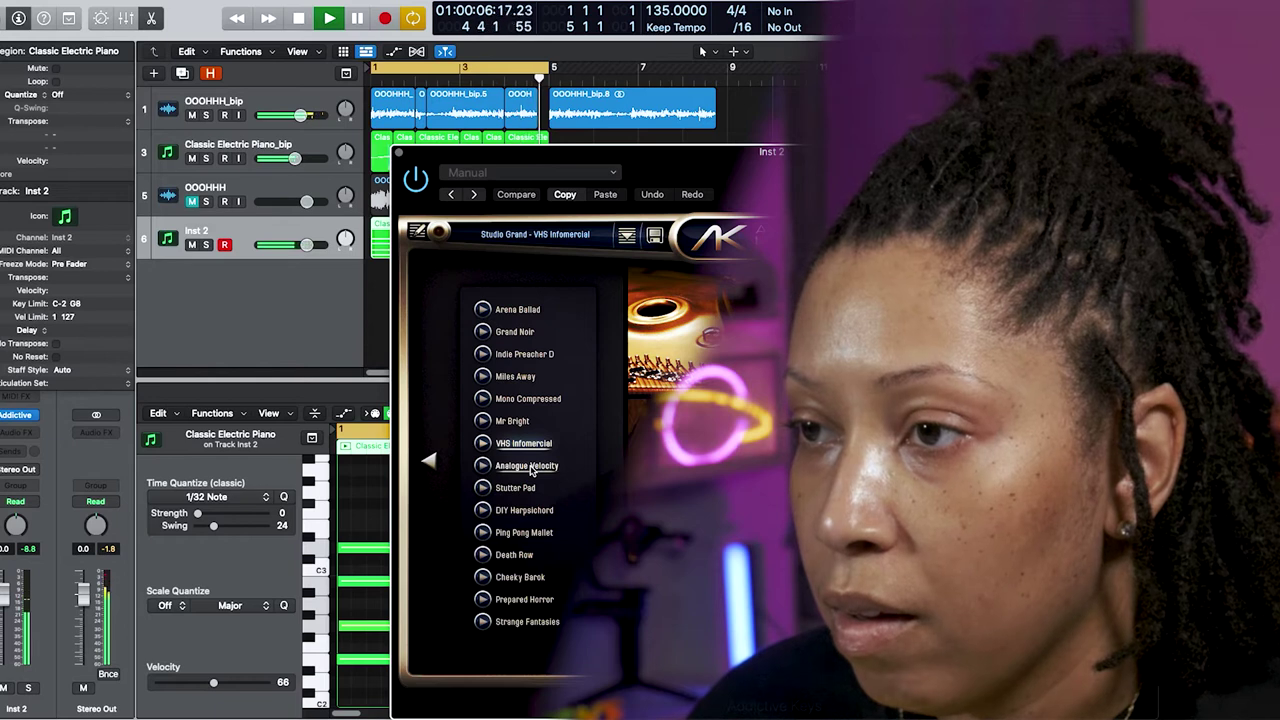
- Compare the Analogue Velocity preset with VHS Infomercial on the Inst 2 piano, choose VHS Infomercial, and close the plug-in
{"action": "left_click", "coordinate": [531, 467]}
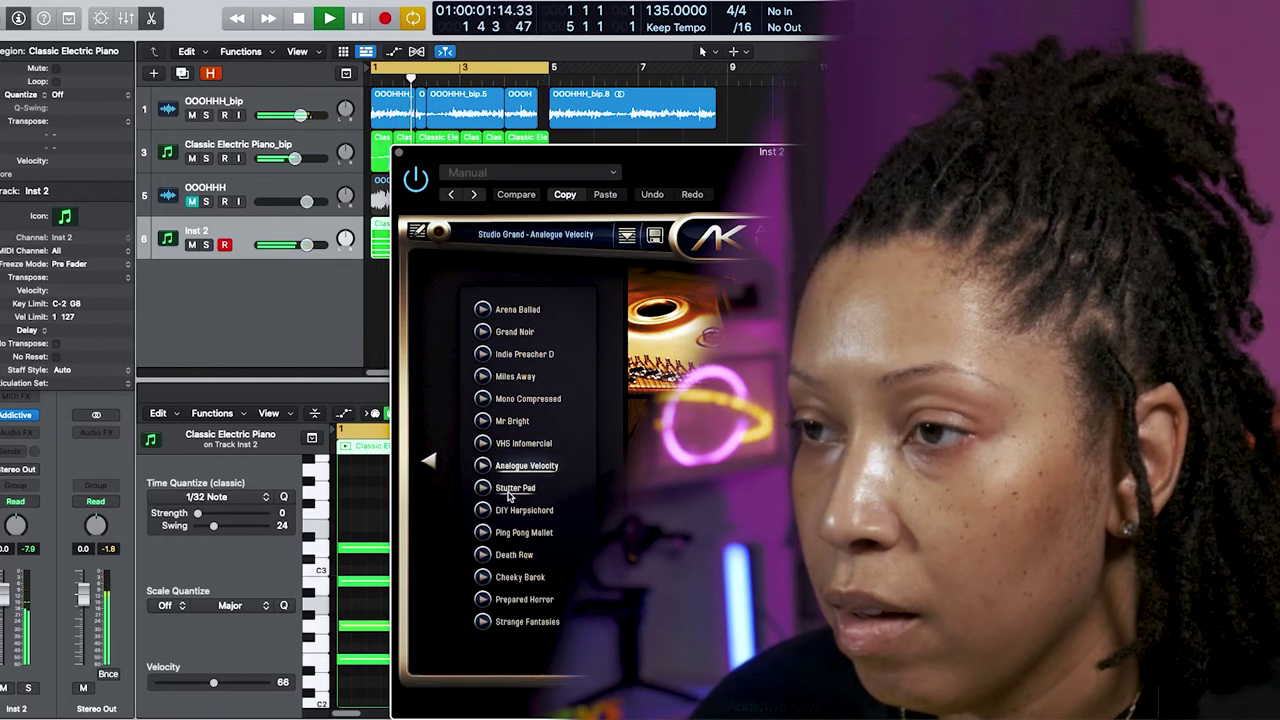
{"action": "left_click", "coordinate": [515, 446]}
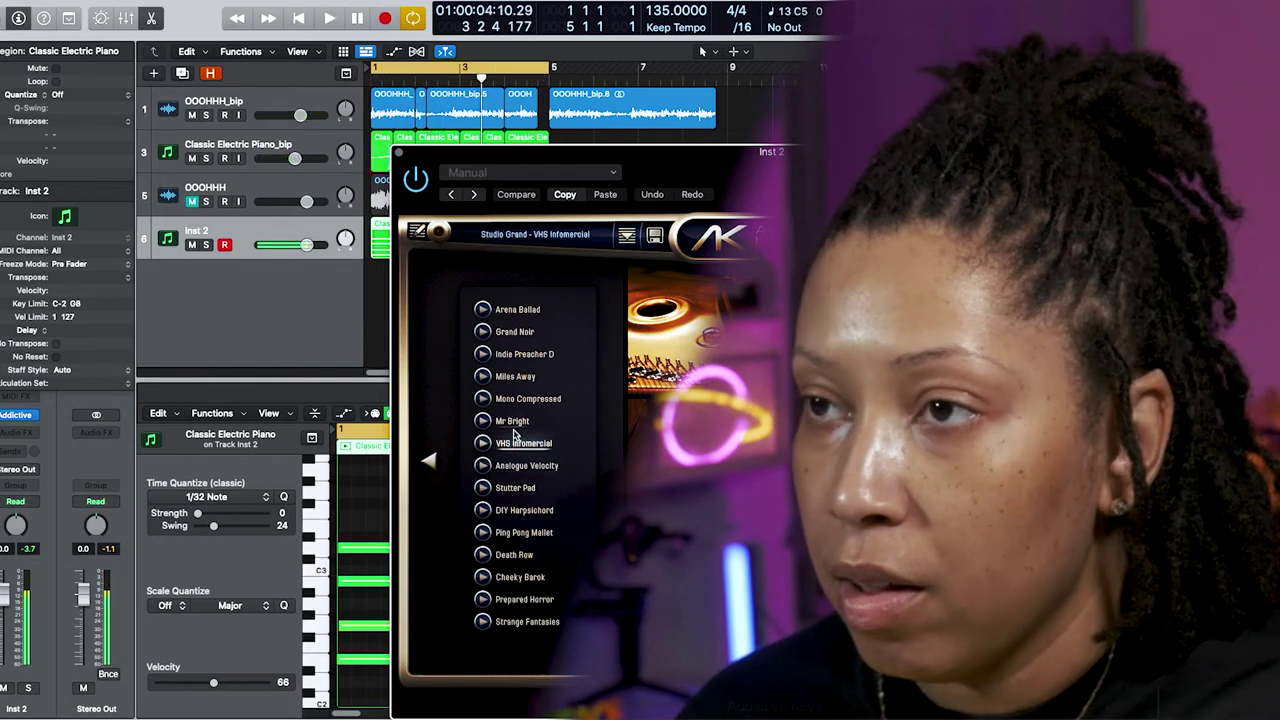
{"action": "left_click", "coordinate": [400, 157]}
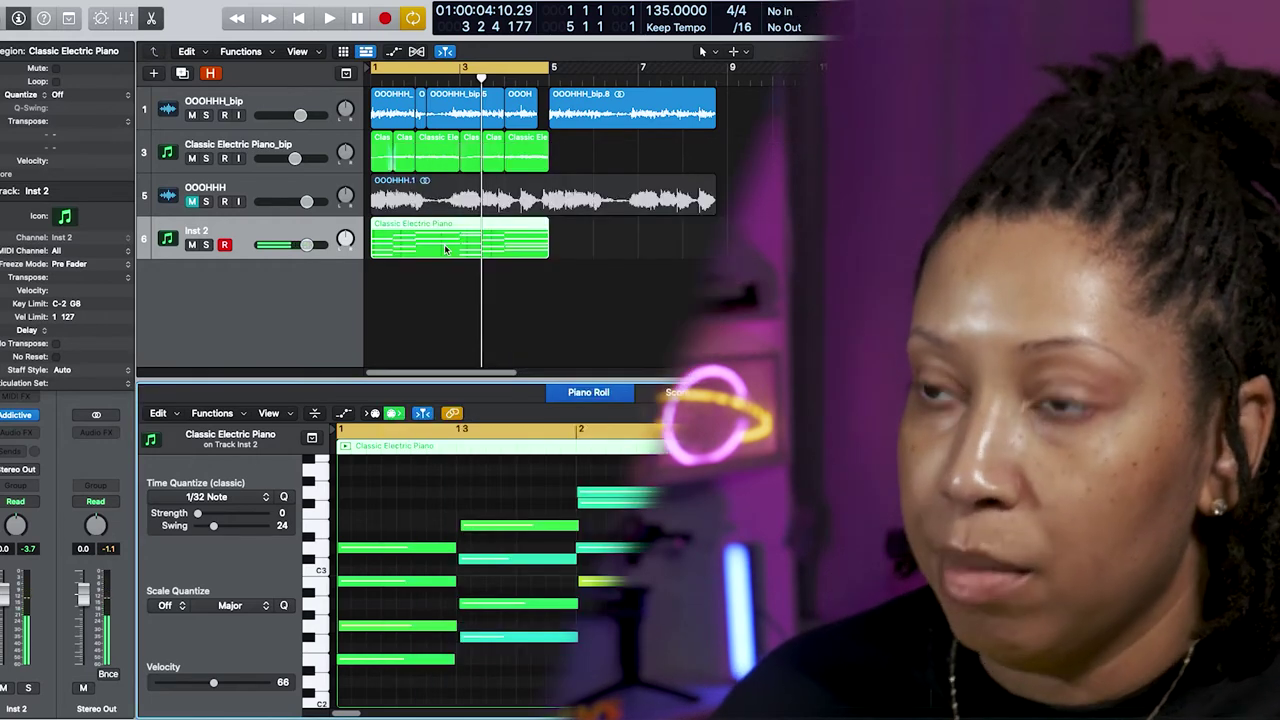
- Delete the Classic Electric Piano region from the Inst 2 track, rehearse over playback, and record a melody there instead
{"action": "key", "text": "Delete"}
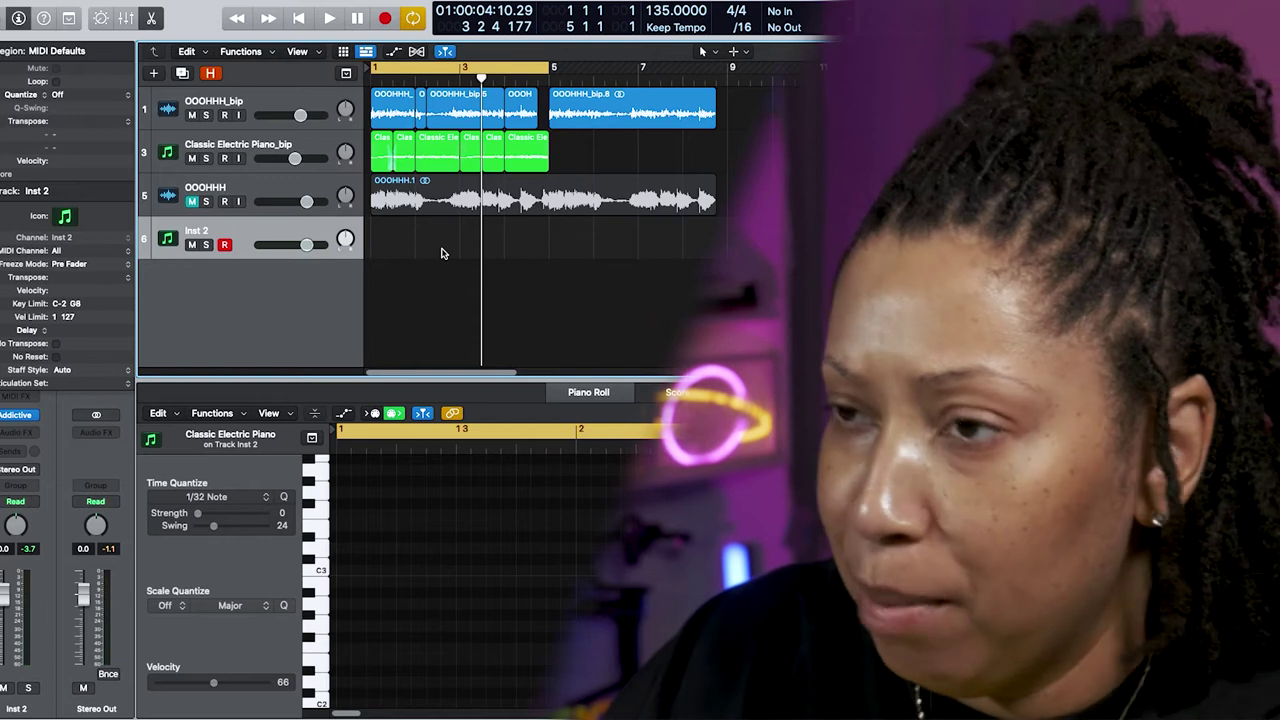
{"action": "key", "text": "space"}
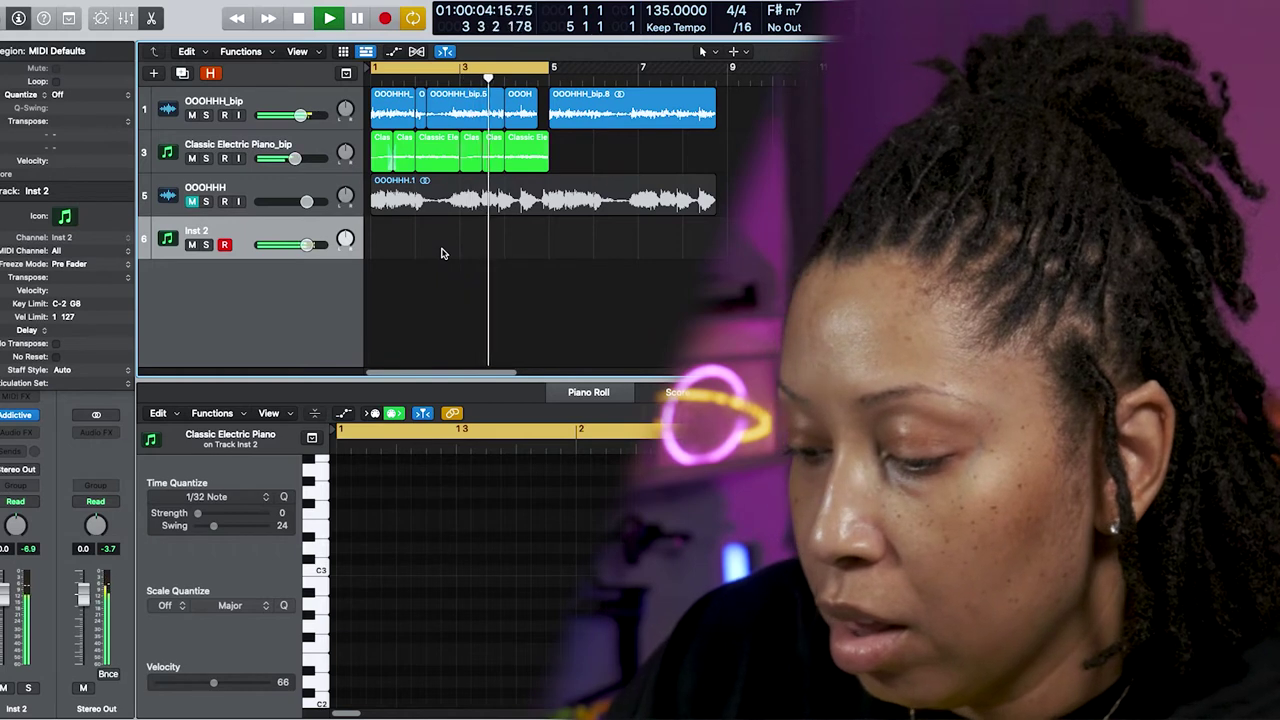
{"action": "key", "text": "r"}
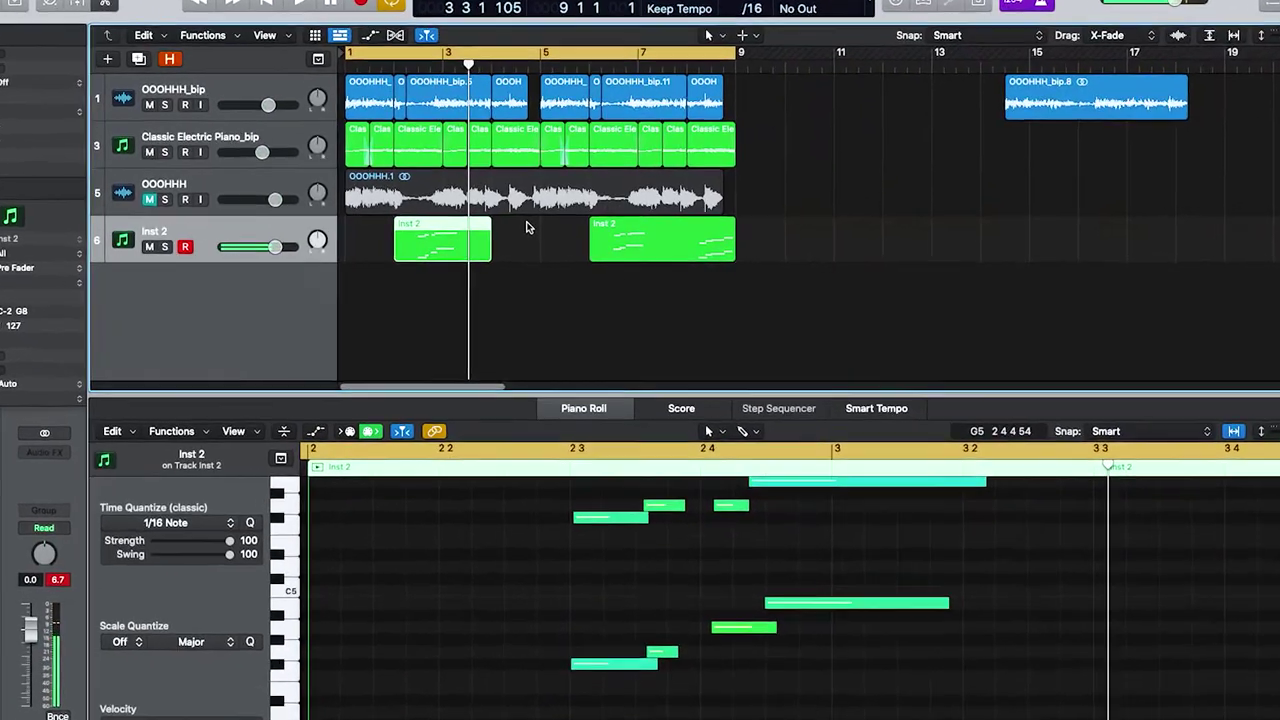
- Delete the first Inst 2 take around bars 2 to 3 and record that part again
{"action": "key", "text": "Delete"}
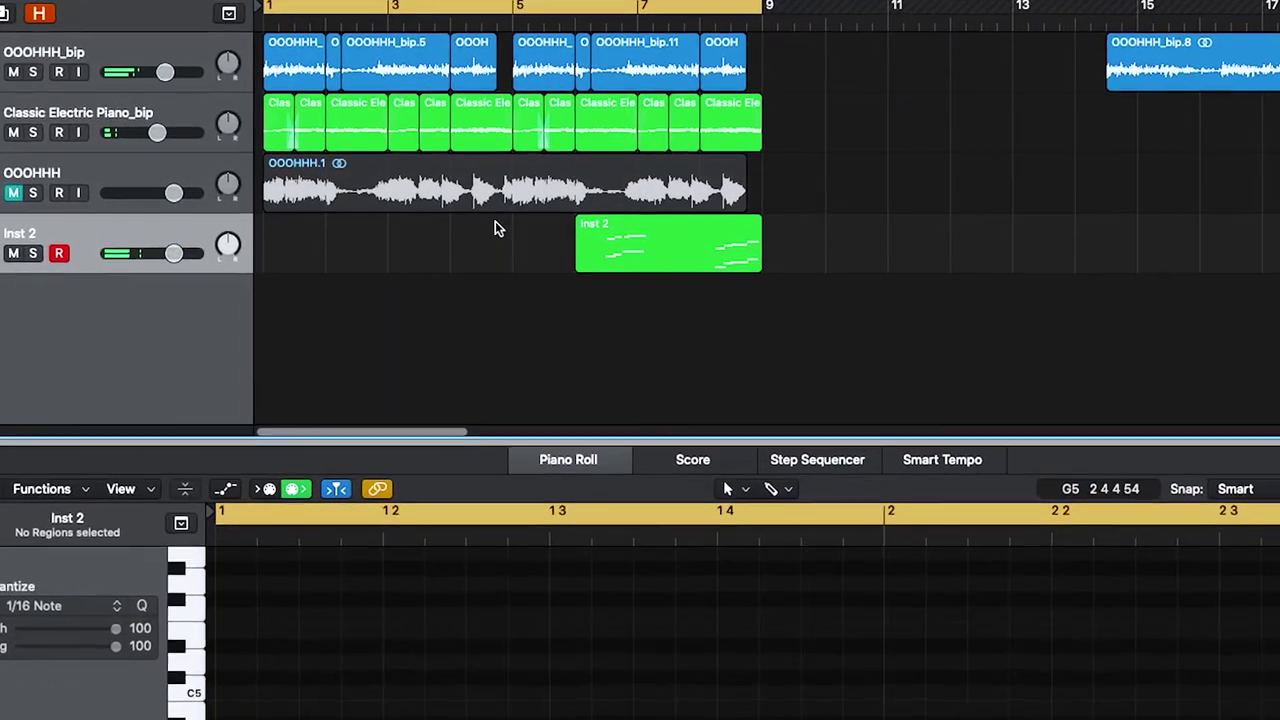
{"action": "key", "text": "space"}
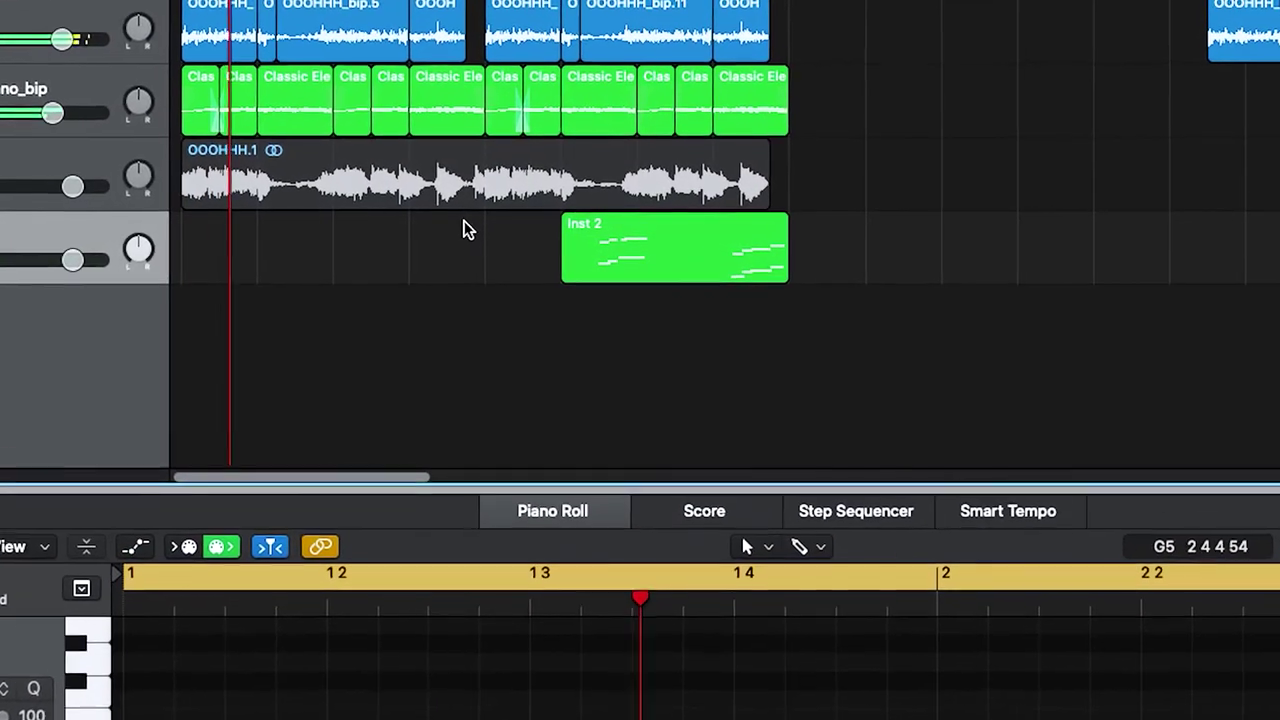
{"action": "key", "text": "r"}
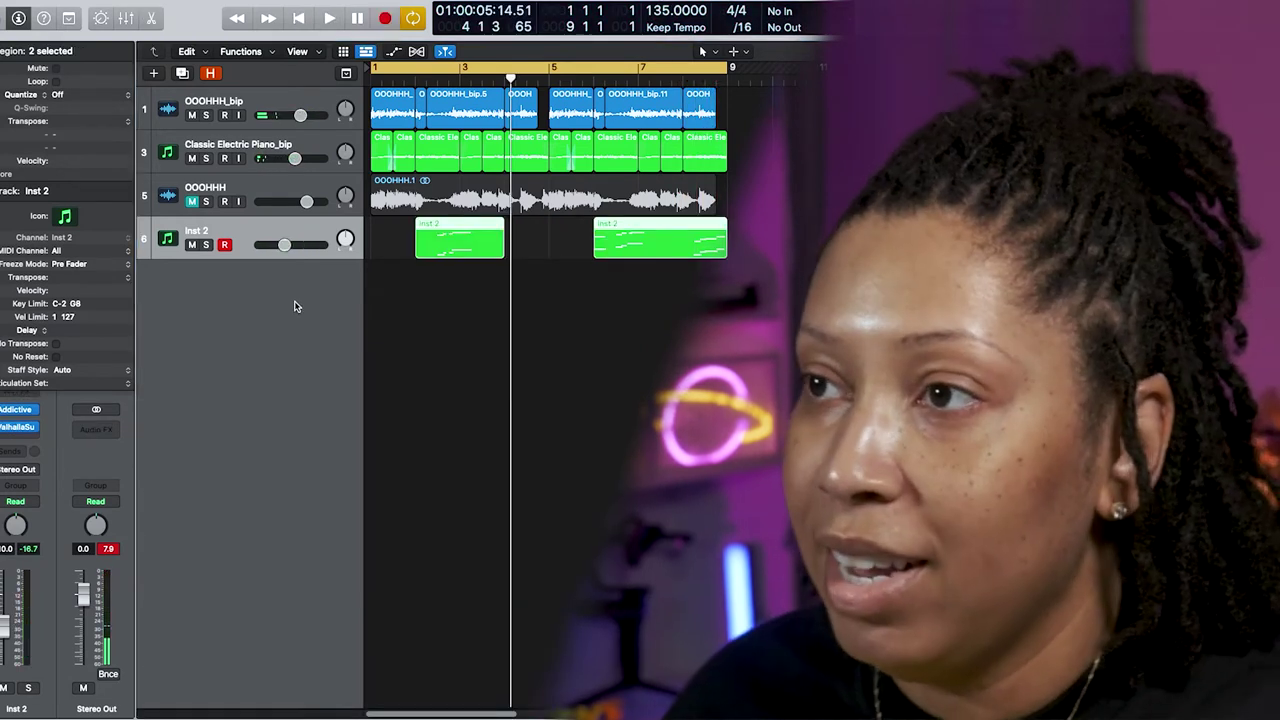
- Replace both Inst 2 regions with a newly recorded Kontakt part of sustained notes, and select all its notes in the Piano Roll
{"action": "key", "text": "Delete"}
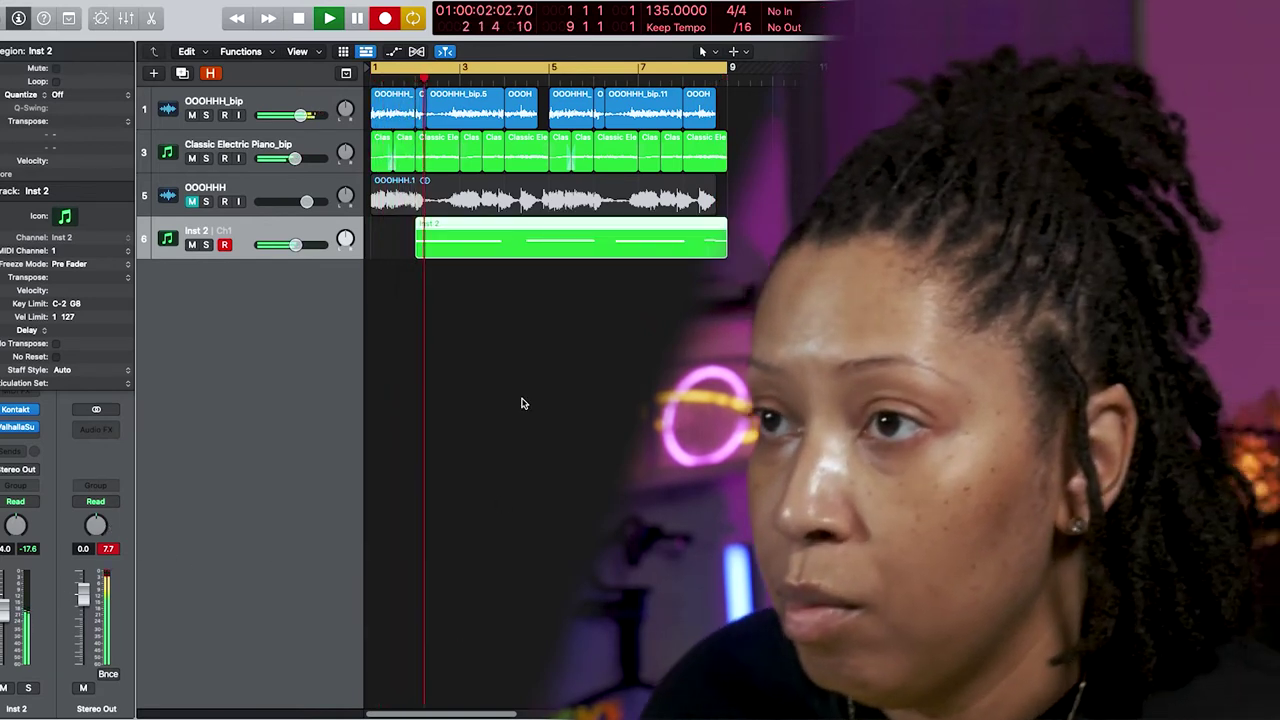
{"action": "key", "text": "space"}
{"action": "double_click", "coordinate": [483, 249]}
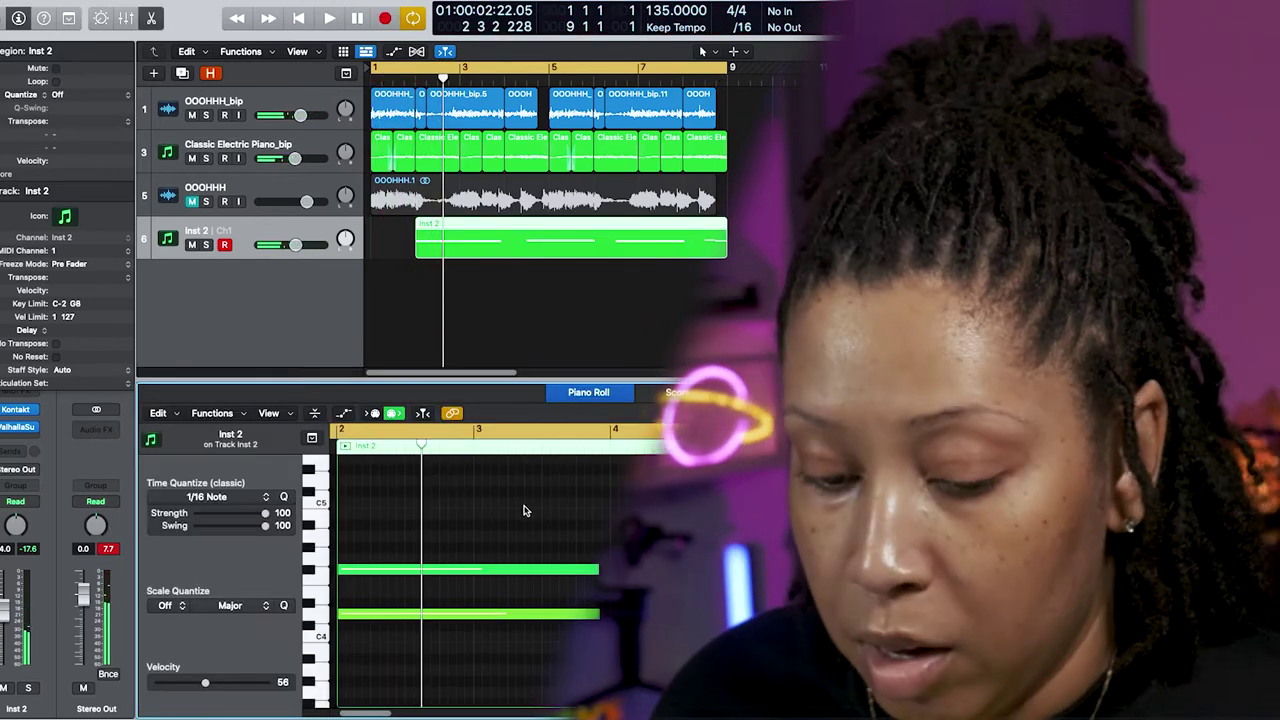
{"action": "key", "text": "super+a"}
{"action": "key", "text": "space"}
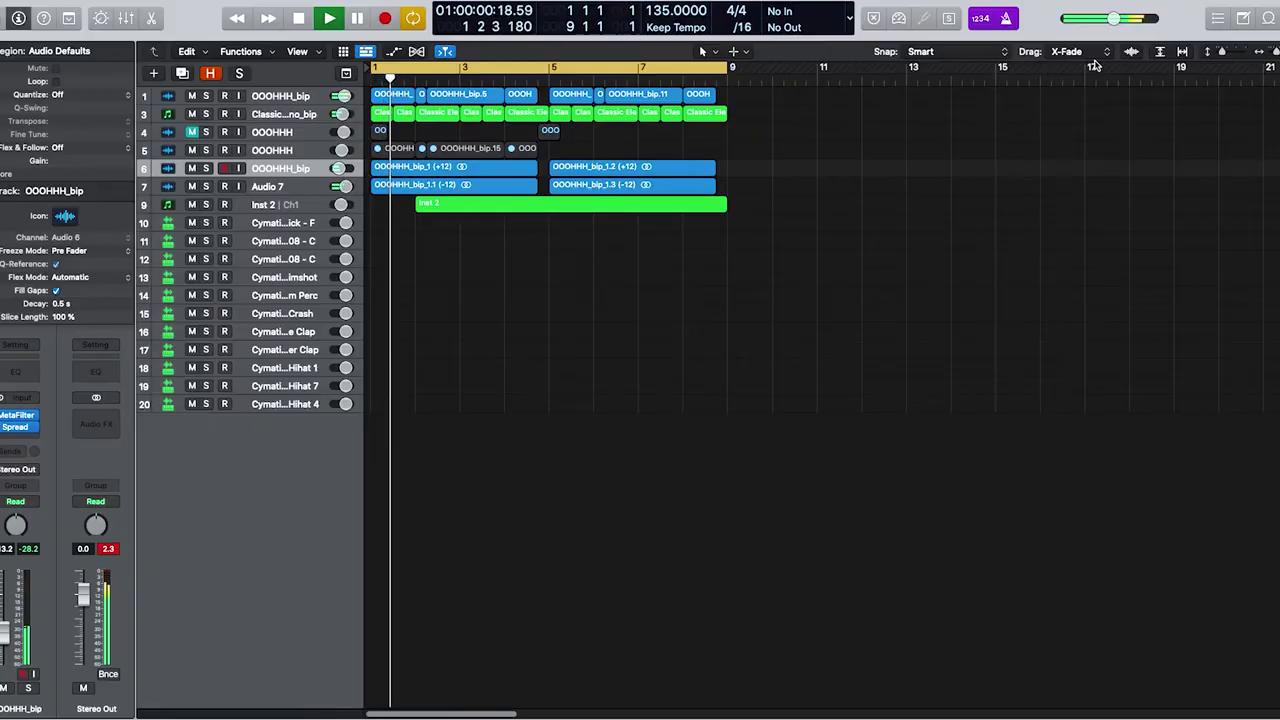
- Mute the octave-up OOOHHH_bip and Audio 7 tracks, audition the mix without them, and raise the master volume slightly
{"action": "key", "text": "space"}
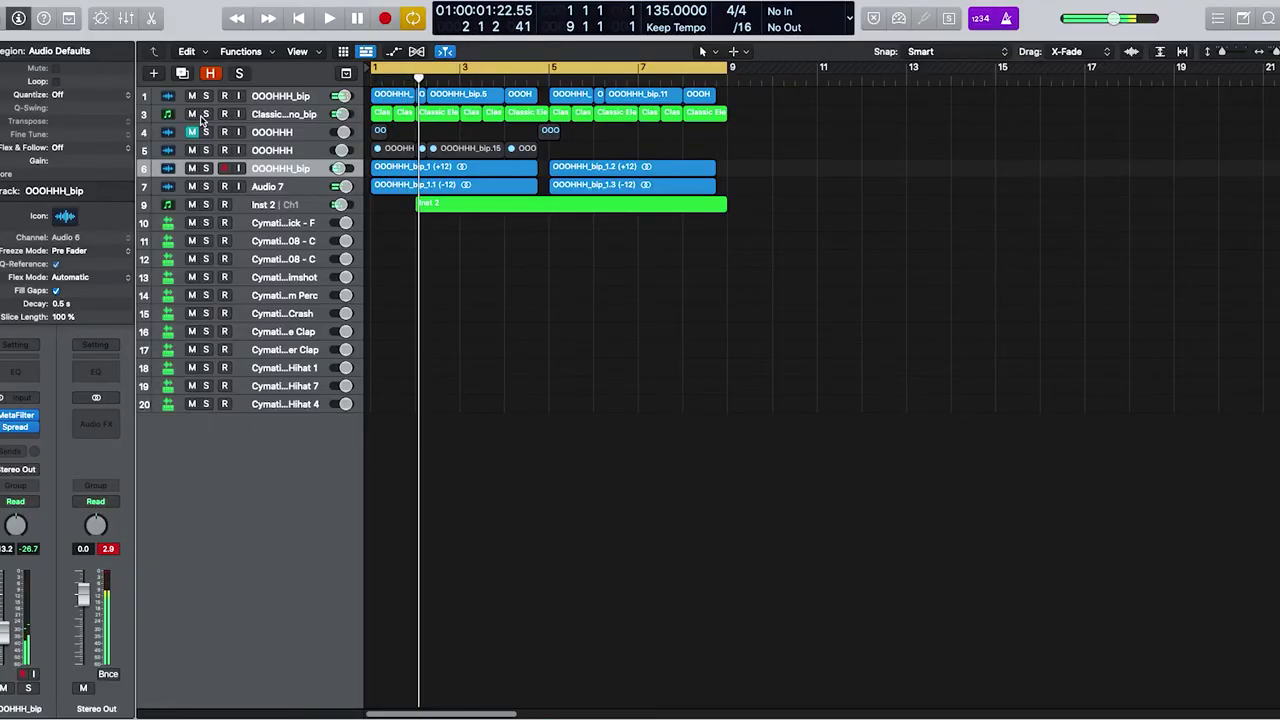
{"action": "left_click", "coordinate": [193, 168]}
{"action": "left_click", "coordinate": [192, 186]}
{"action": "key", "text": "space"}
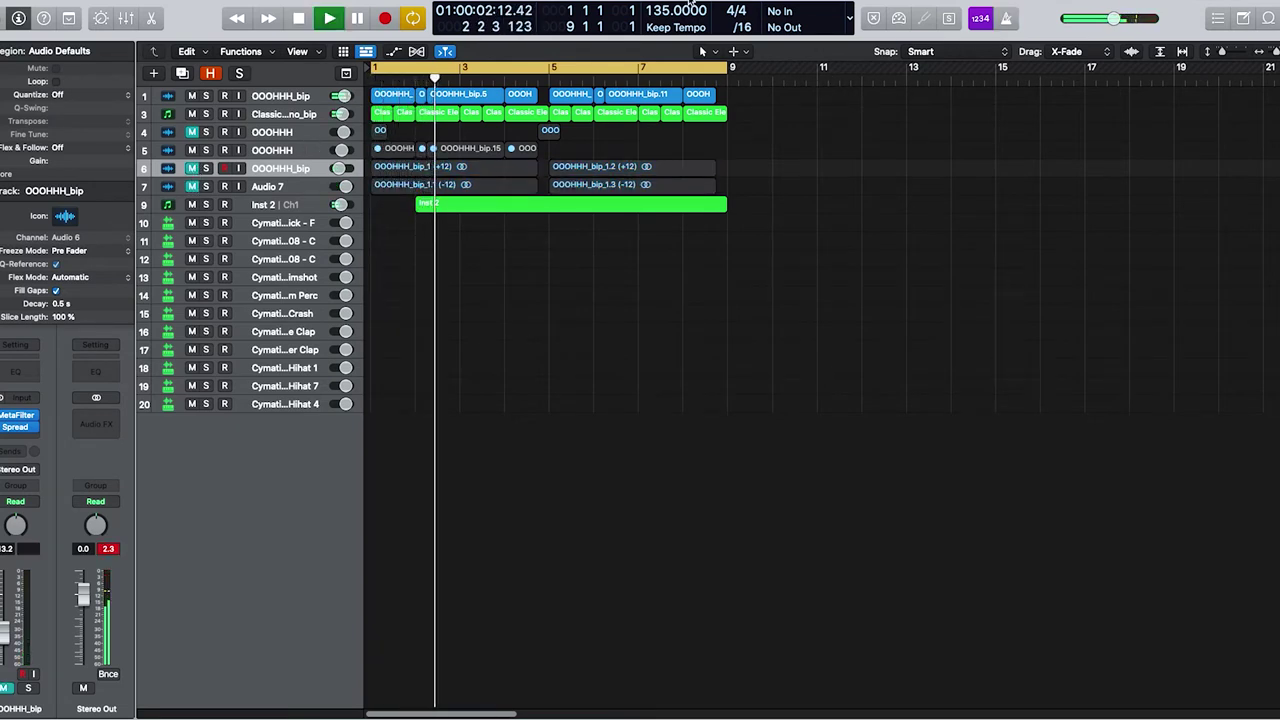
{"action": "left_click_drag", "start_coordinate": [1114, 18], "coordinate": [1120, 19]}
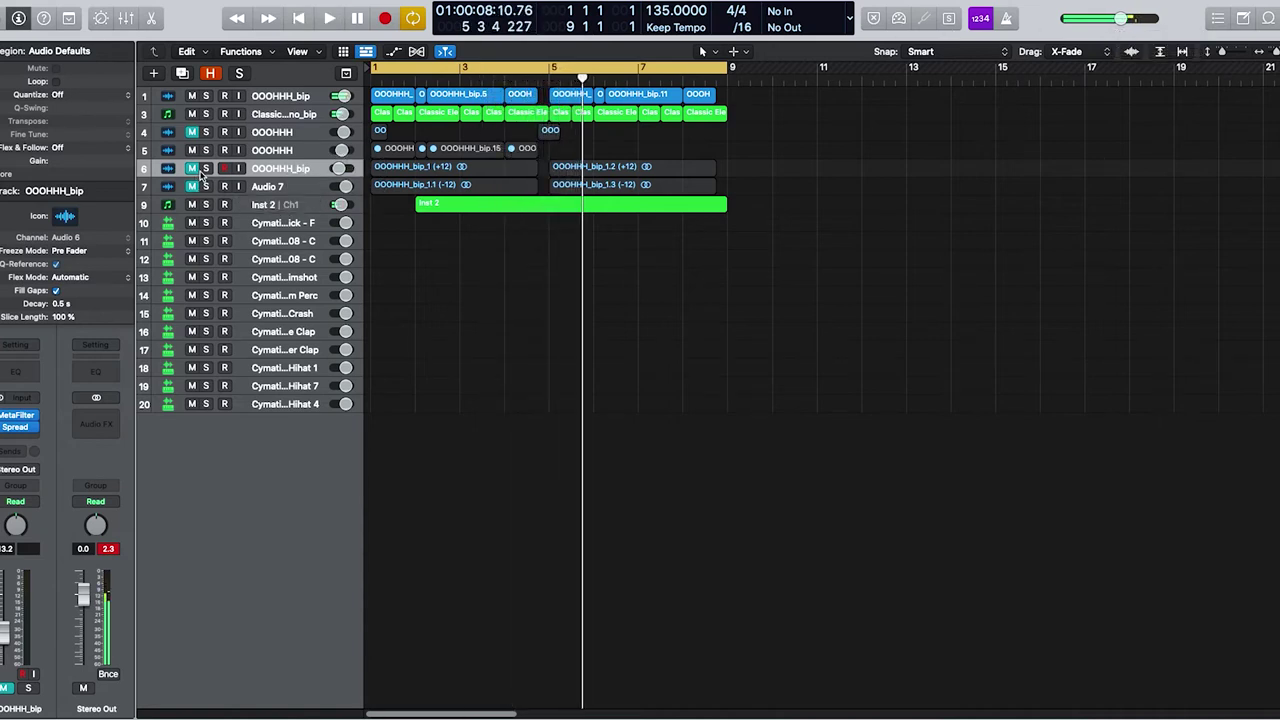
- Unmute the OOOHHH_bip track transposed +12, audition it from the start, and select its regions
{"action": "left_click", "coordinate": [195, 169]}
{"action": "key", "text": "Return"}
{"action": "key", "text": "space"}
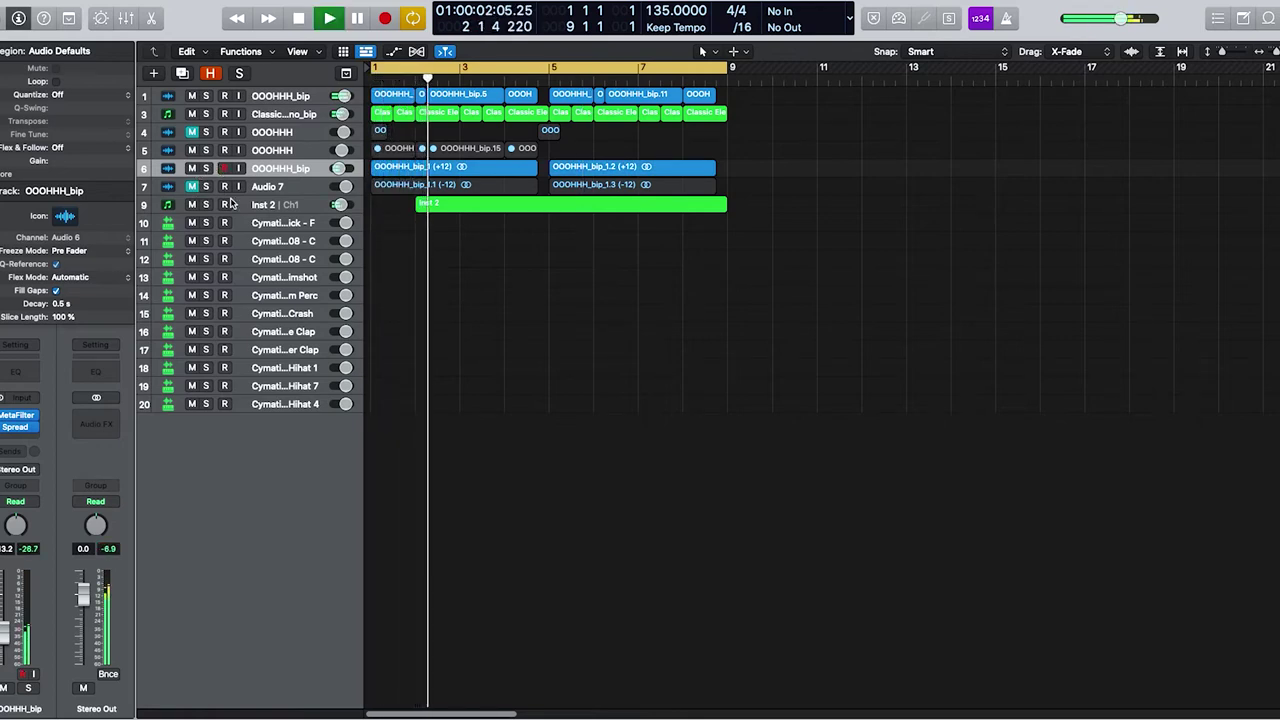
{"action": "left_click", "coordinate": [293, 176]}
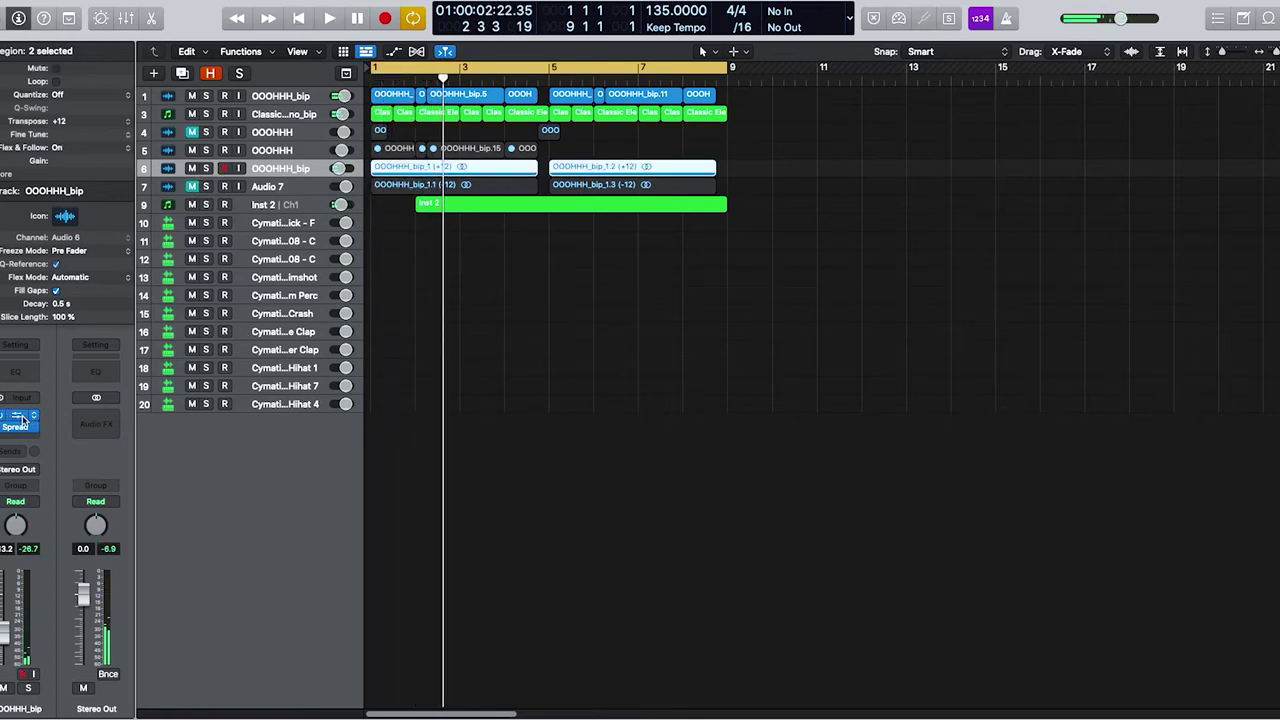
- Unmute the Audio 7 track with the vocals transposed -12 and audition it together with the mix
{"action": "left_click", "coordinate": [265, 190]}
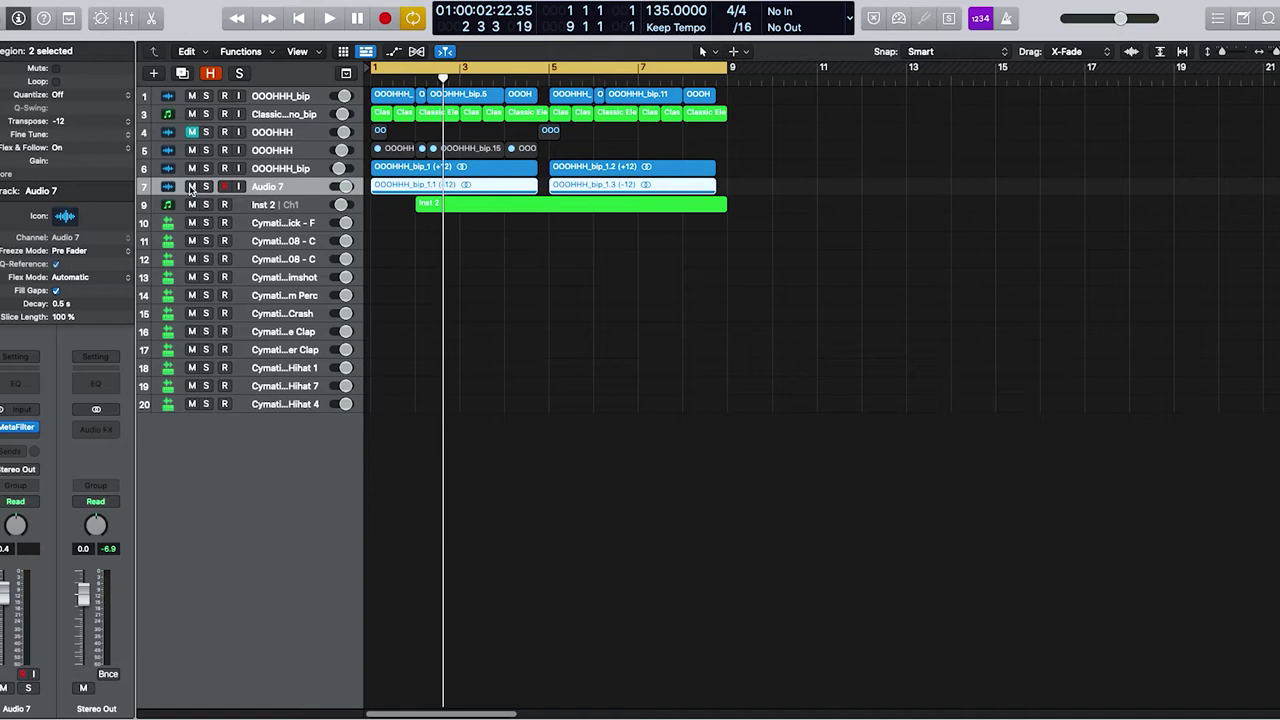
{"action": "key", "text": "space"}
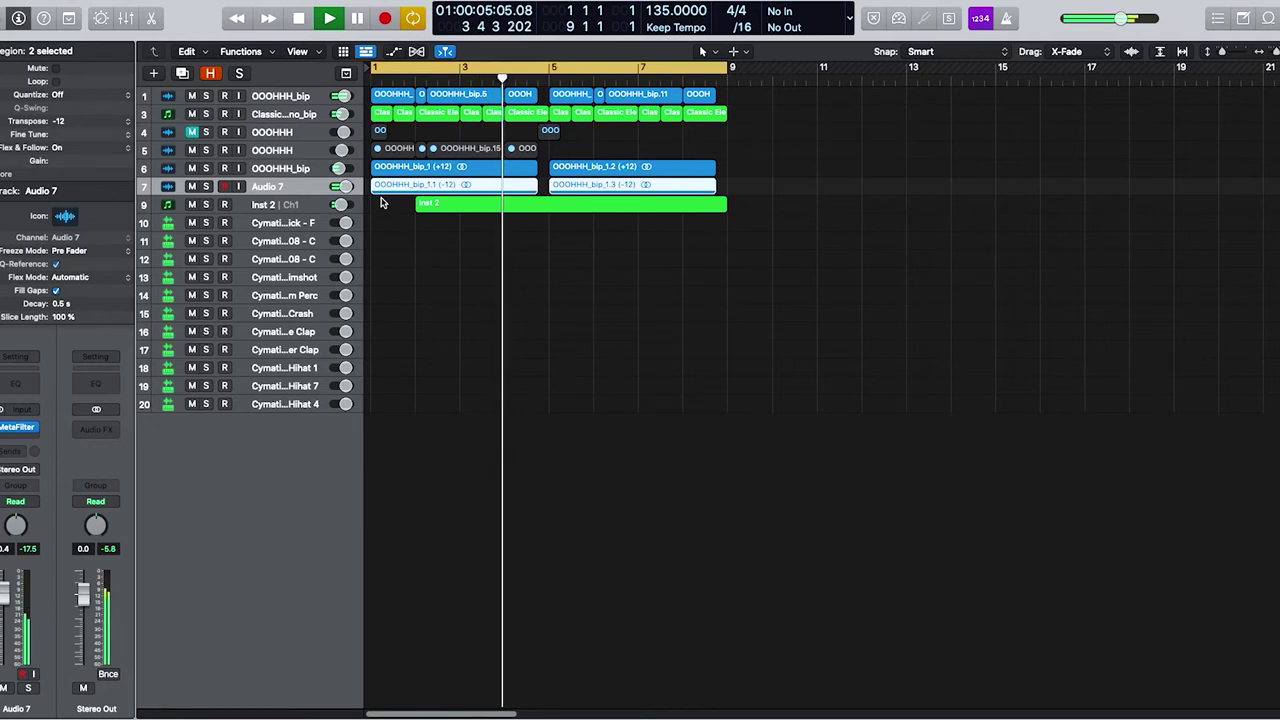
{"action": "left_click", "coordinate": [508, 270]}
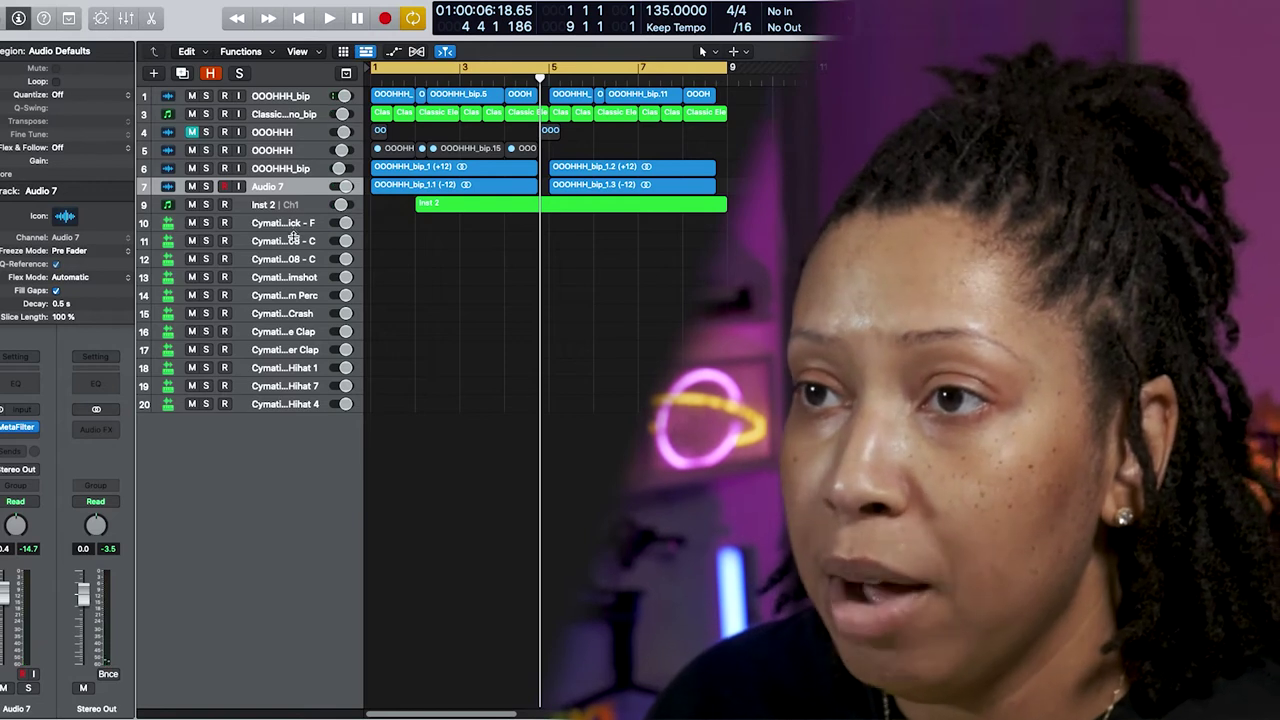
{"action": "left_click", "coordinate": [335, 242]}
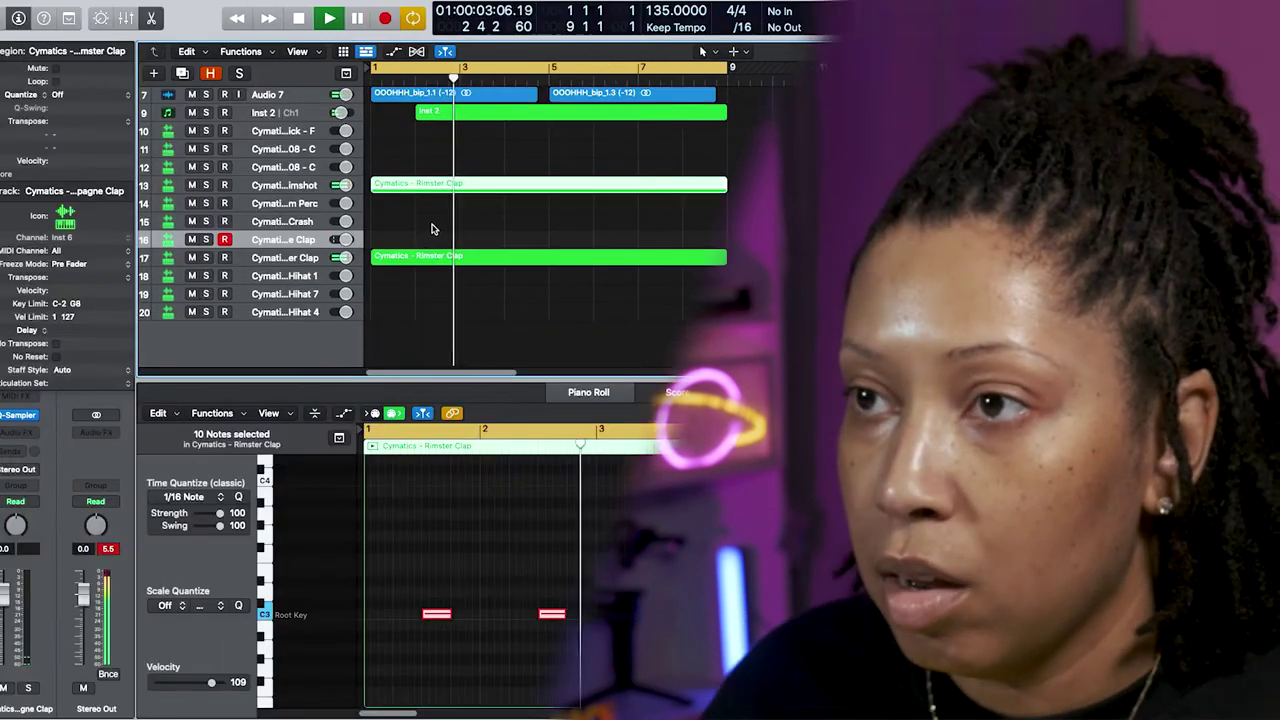
- Try a higher pitch for all notes in the Rimster Clap track's region, audition it, and undo the change
{"action": "left_click", "coordinate": [427, 257]}
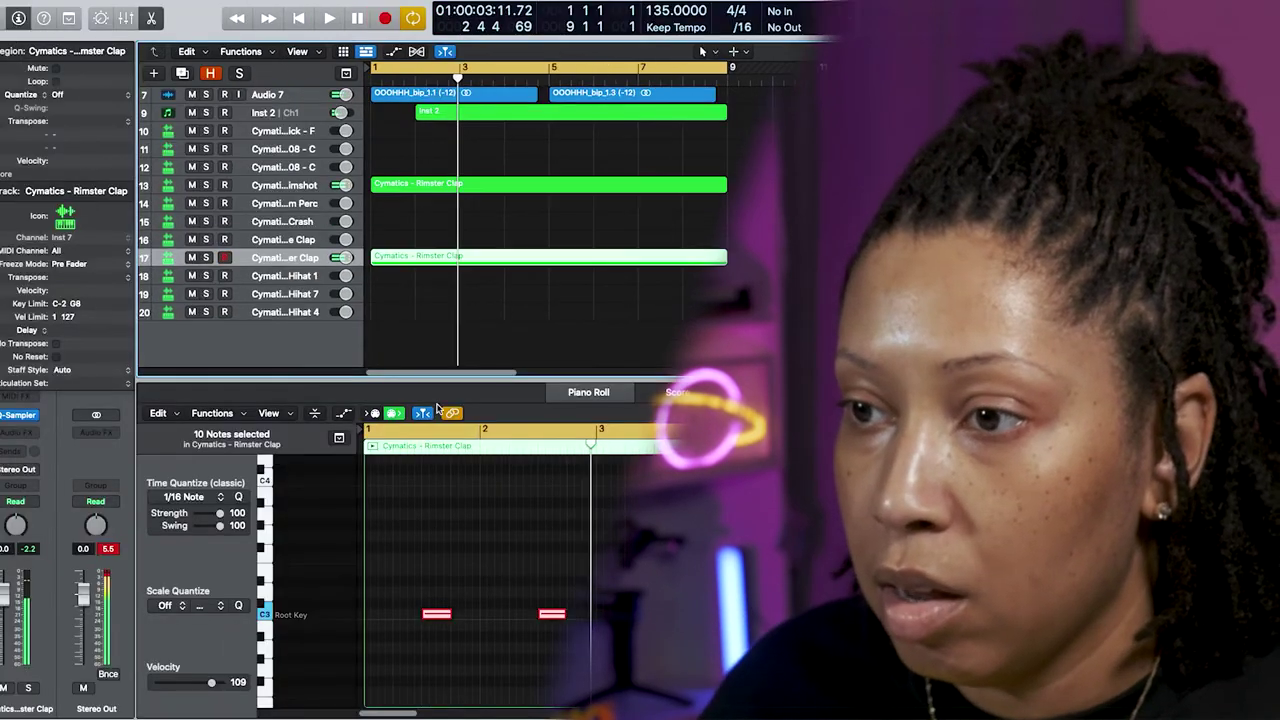
{"action": "left_click_drag", "start_coordinate": [437, 620], "coordinate": [441, 574]}
{"action": "key", "text": "space"}
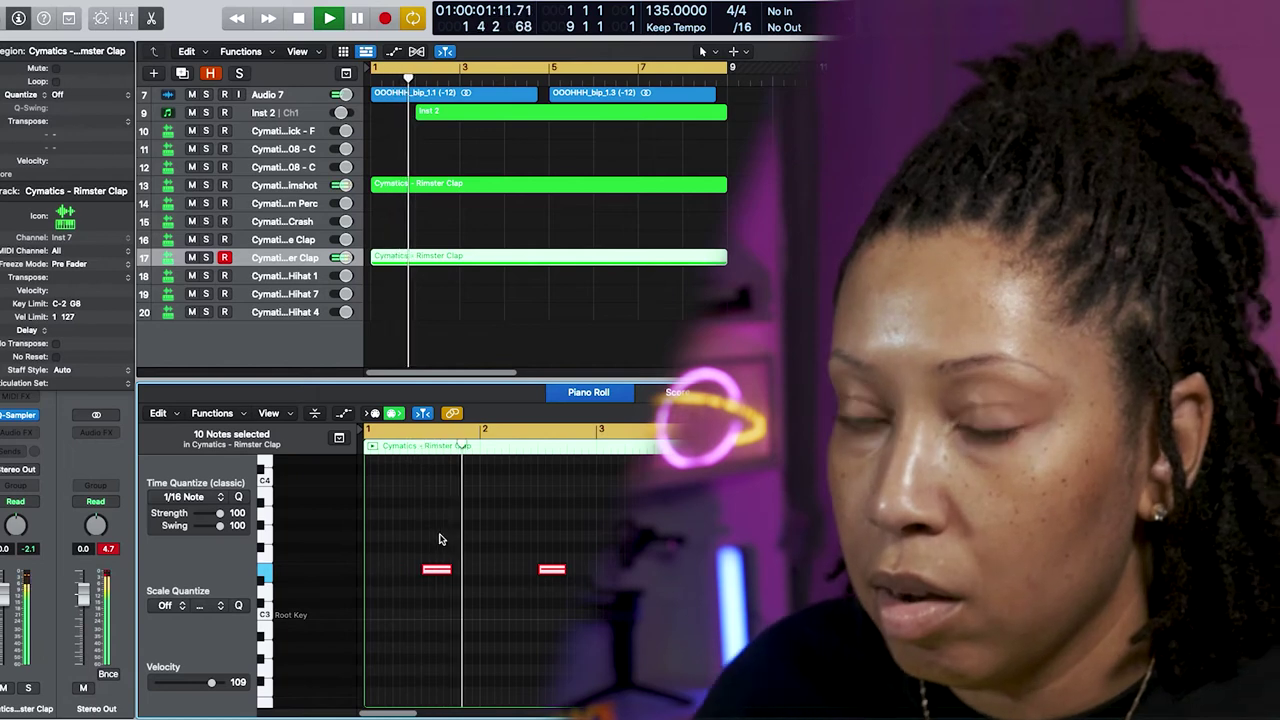
{"action": "key", "text": "super+z"}
{"action": "key", "text": "space"}
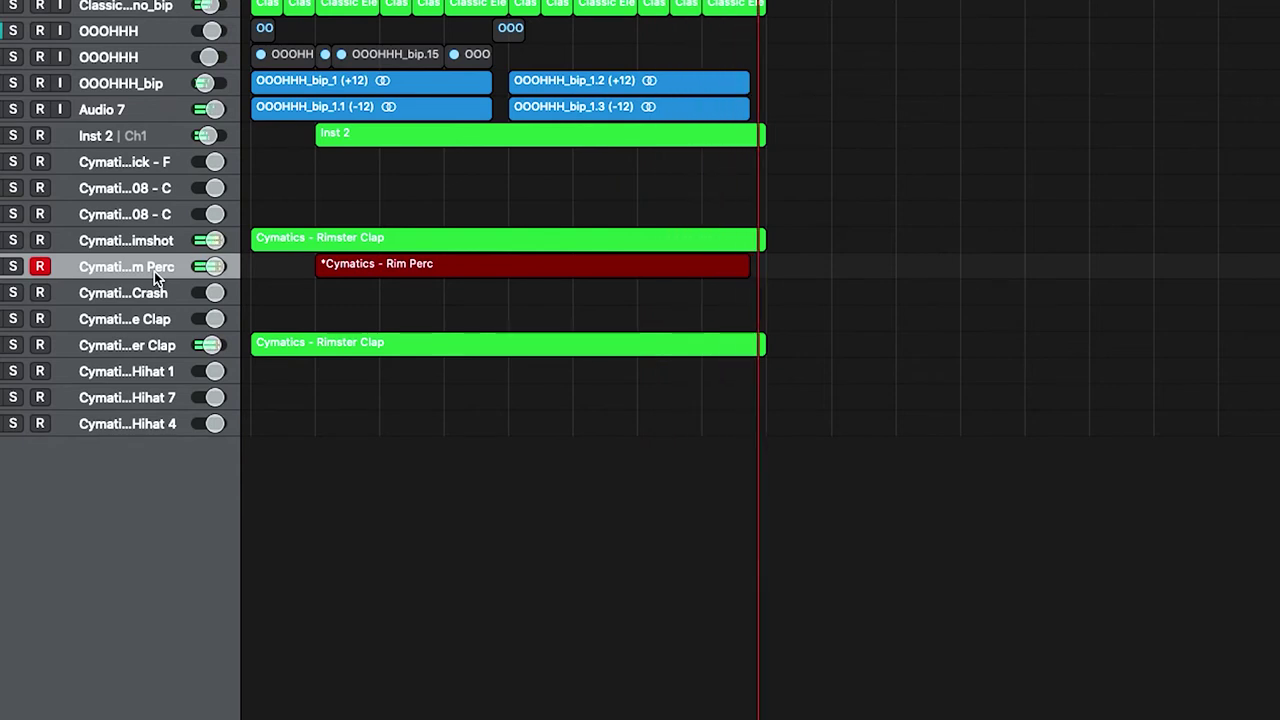
- Finish recording the Rim Perc part and record a Cold Crash hit at the start of bar 1
{"action": "key", "text": "space"}
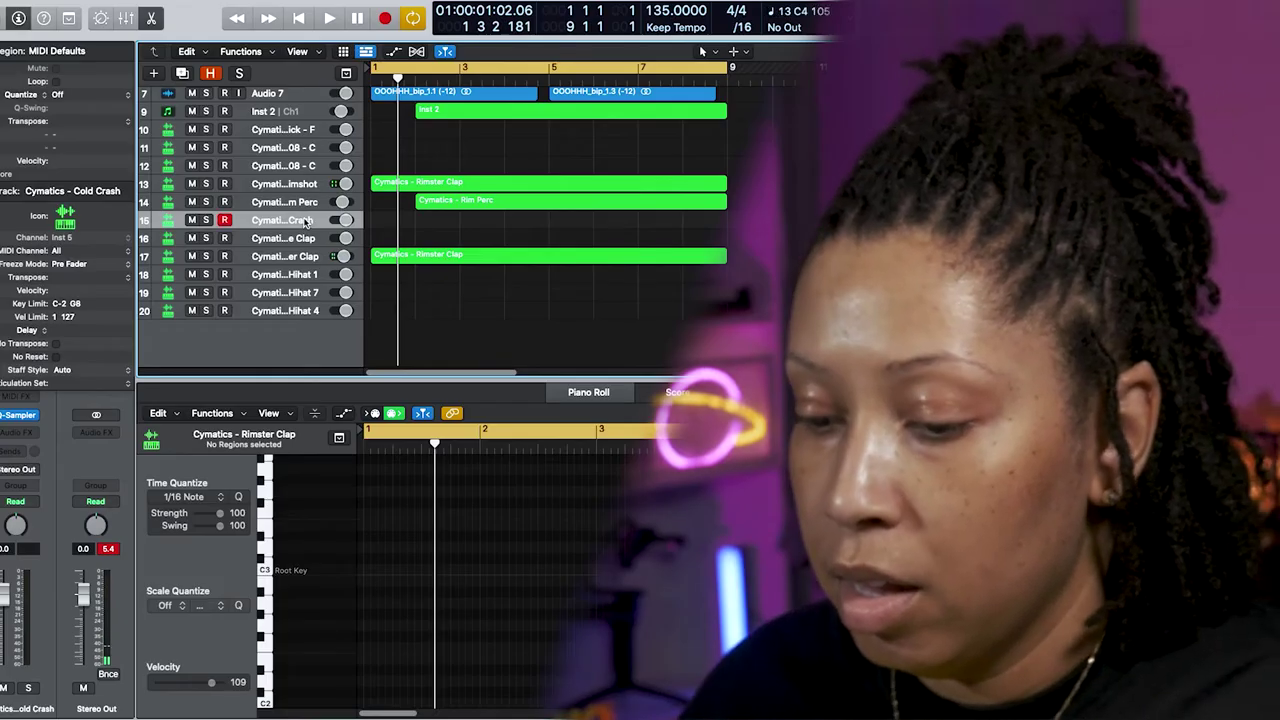
{"action": "key", "text": "r"}
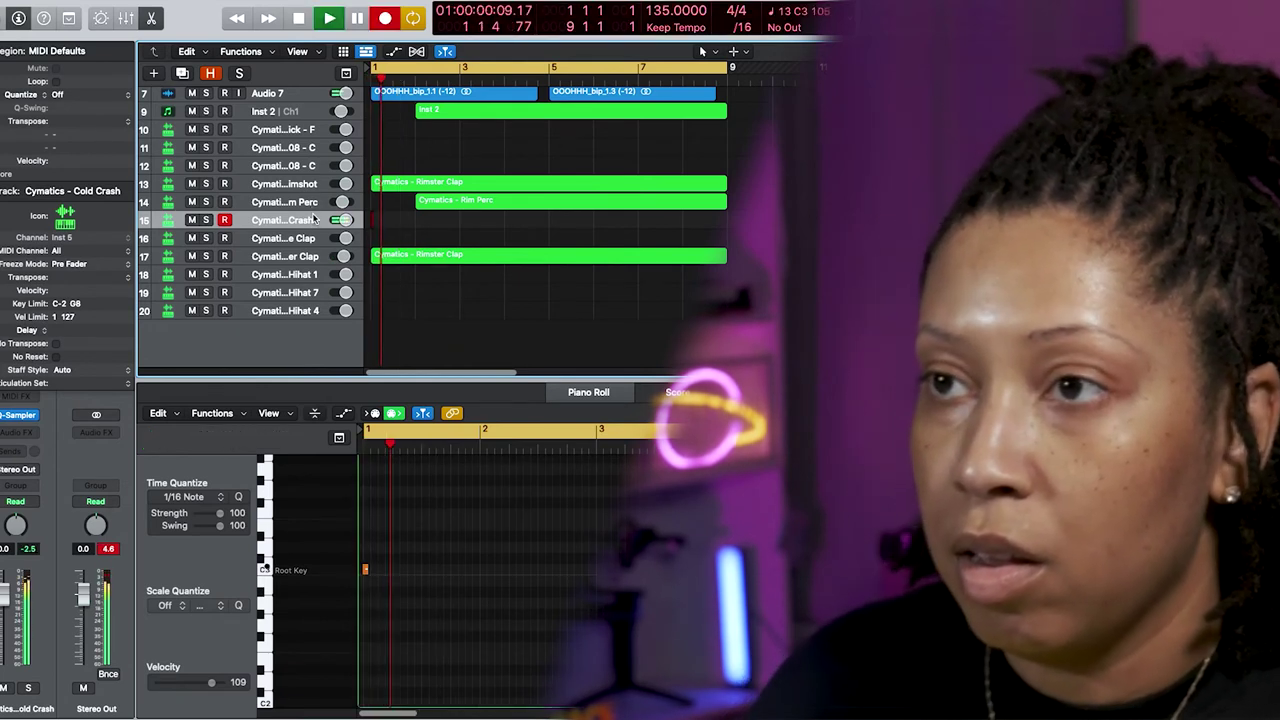
{"action": "key", "text": "space"}
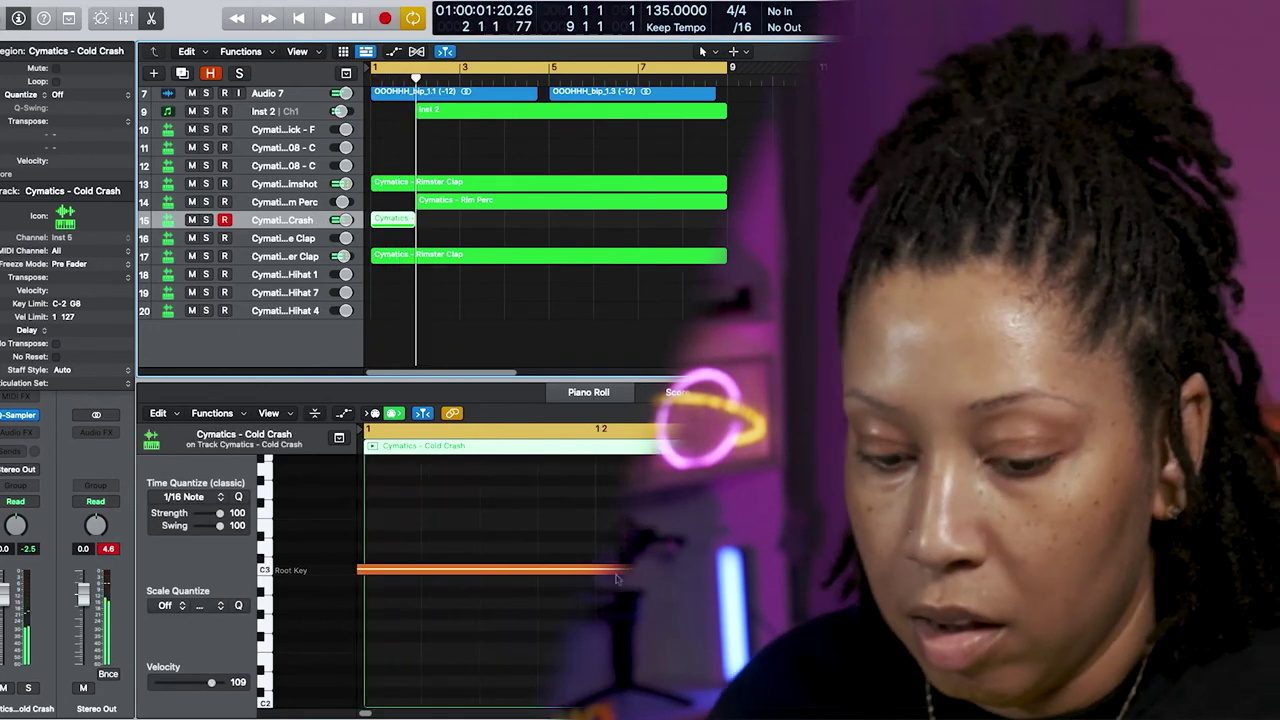
- Compare the Open Hihat 4, Hihat 7 and Reverse Hihat 1 tracks and record a part on Reverse Hihat 1
{"action": "left_click", "coordinate": [473, 328]}
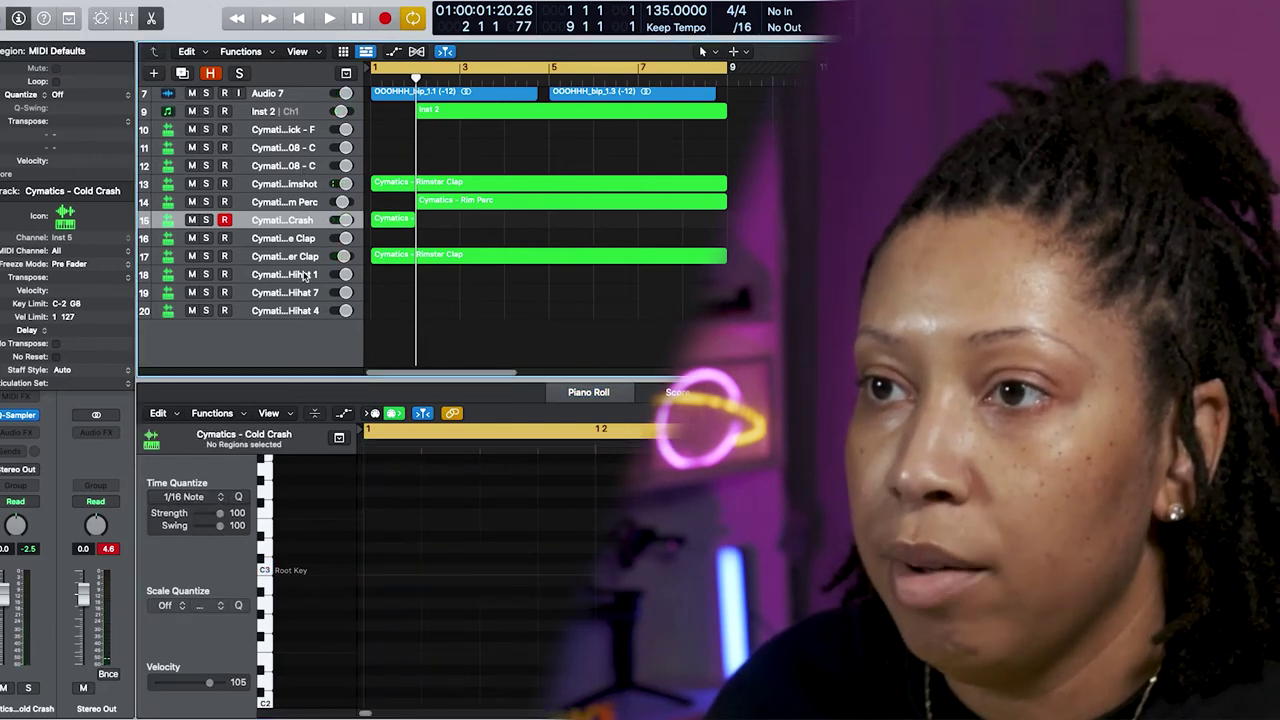
{"action": "left_click", "coordinate": [313, 310]}
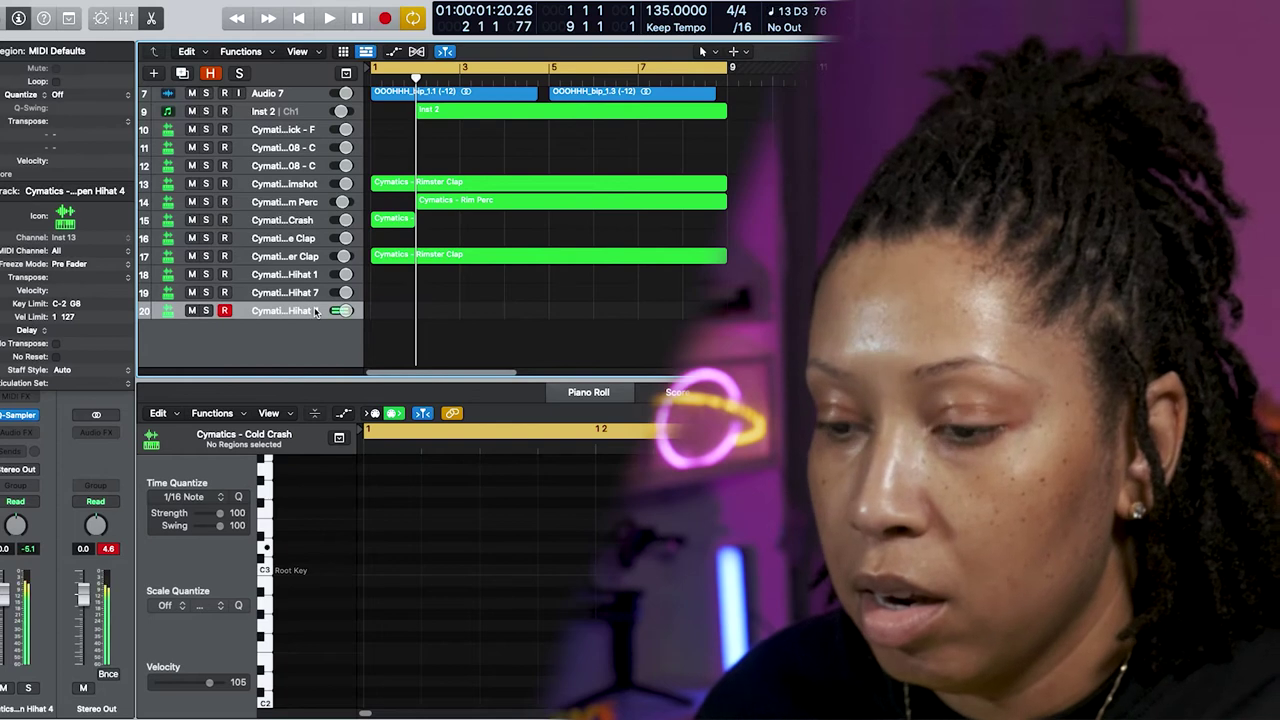
{"action": "left_click", "coordinate": [316, 292]}
{"action": "left_click", "coordinate": [313, 276]}
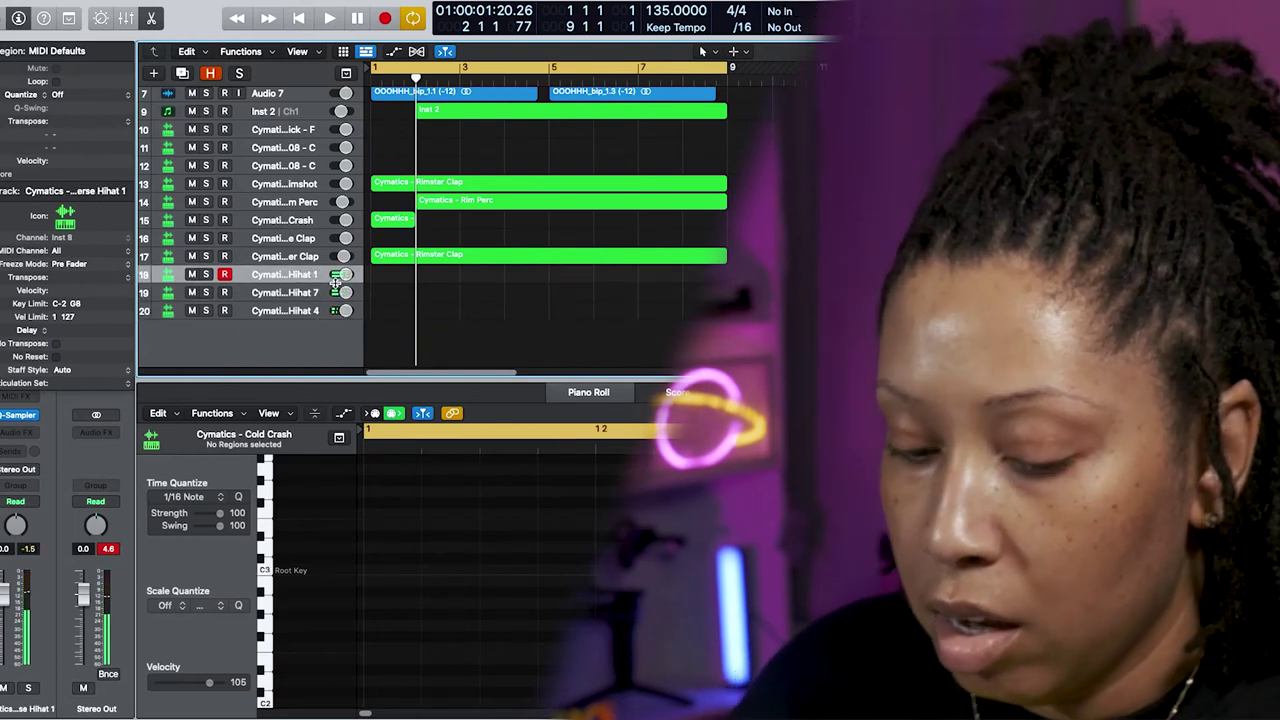
{"action": "key", "text": "r"}
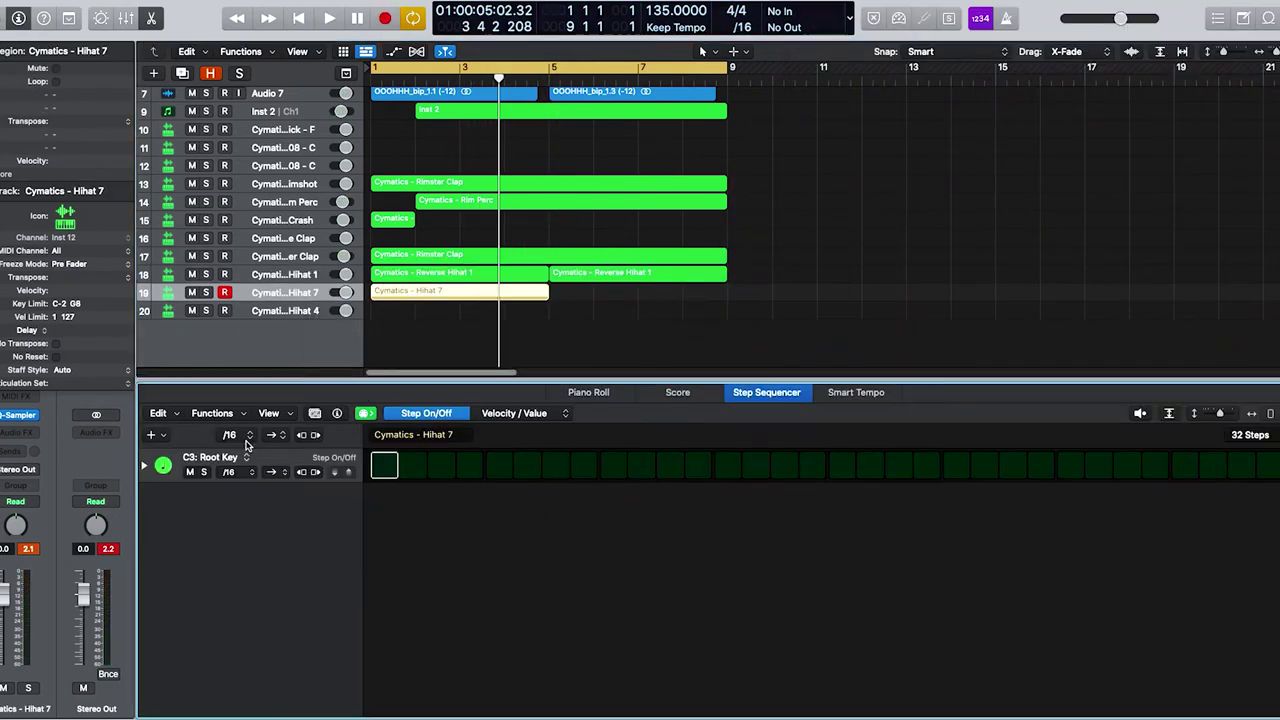
- Set the Hihat 7 pattern's step rate to /8, fill its steps with varied note repeats, and audition it
{"action": "left_click", "coordinate": [247, 438]}
{"action": "left_click", "coordinate": [243, 422]}
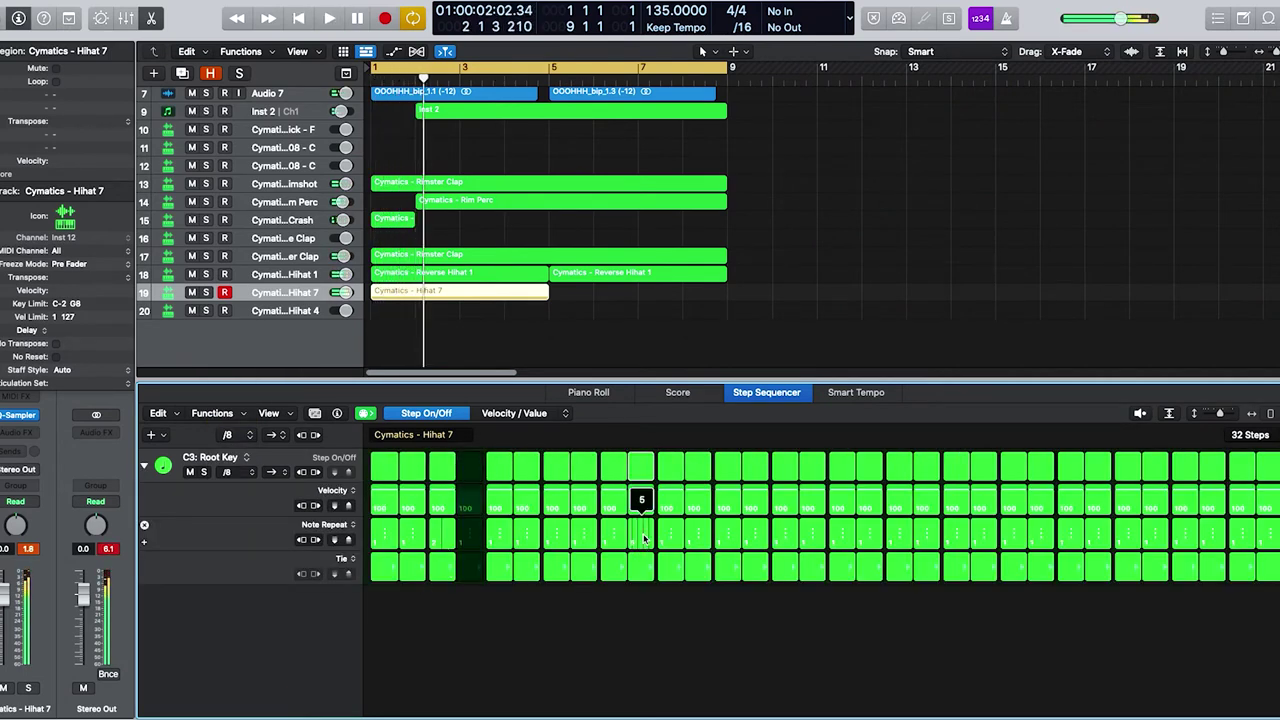
{"action": "key", "text": "space"}
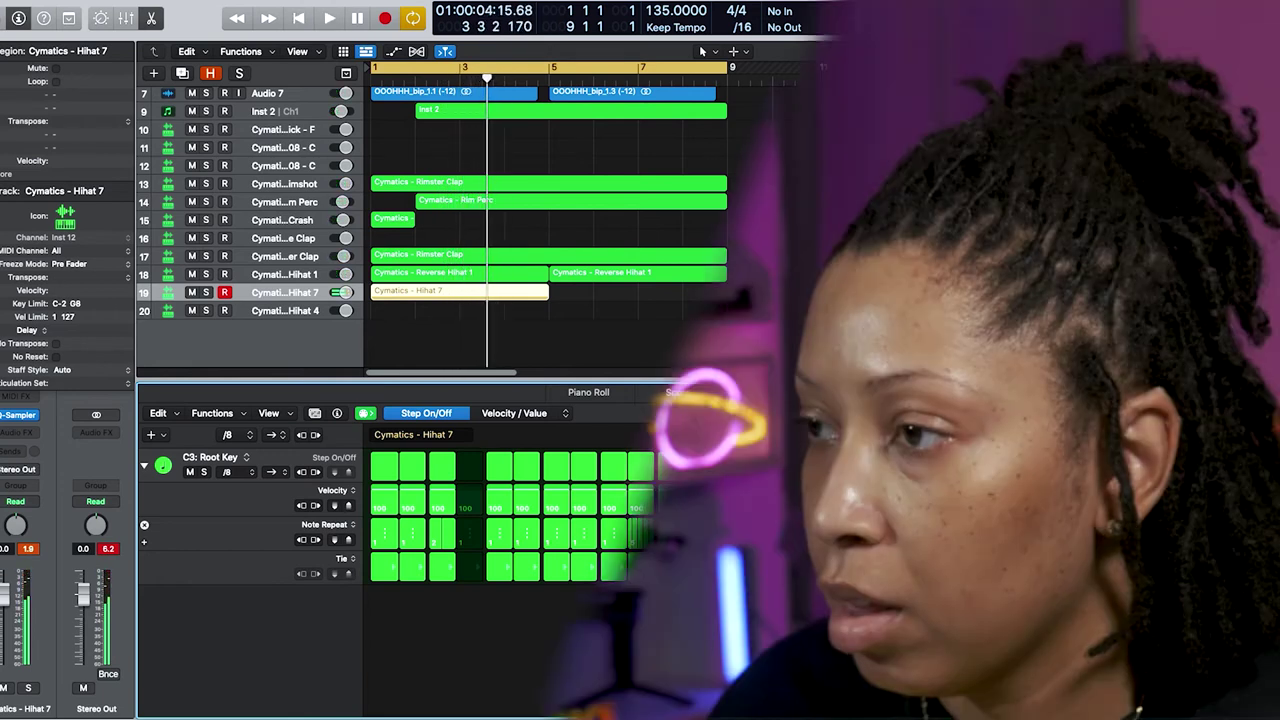
{"action": "key", "text": "space"}
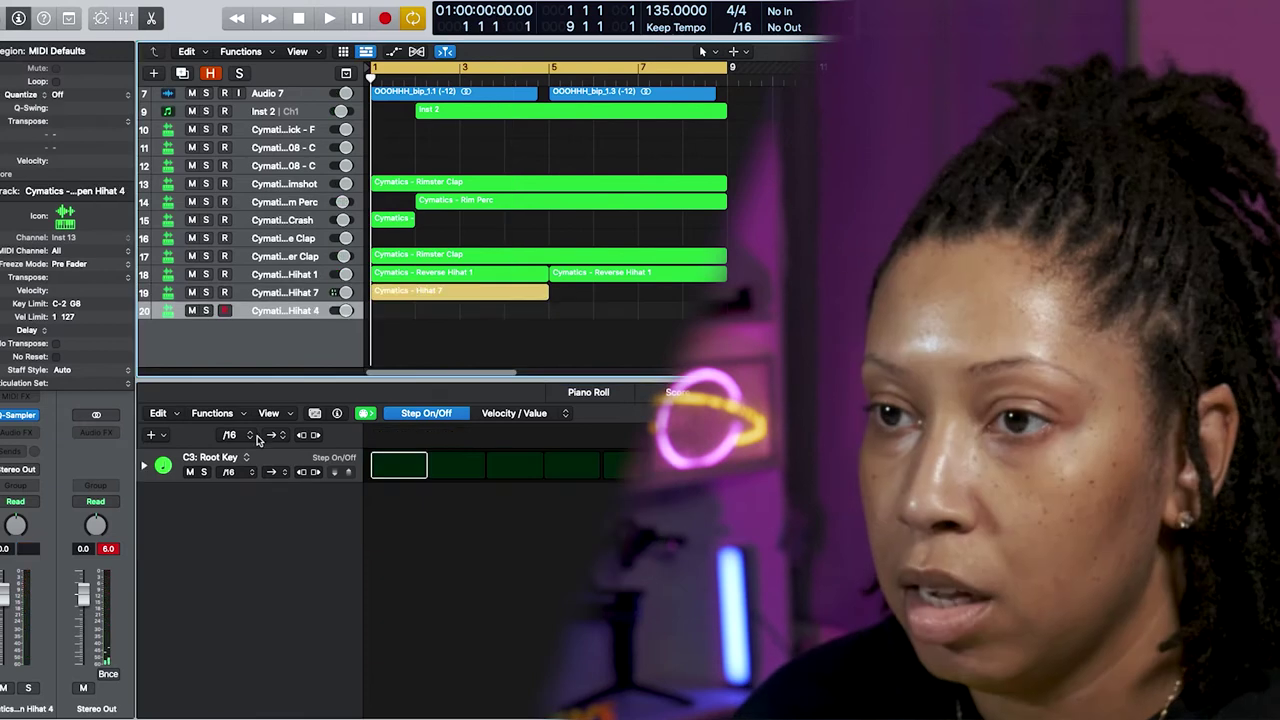
- Set the Open Hihat 4 pattern's step rate to /8, switch off step 9 of the Hihat 7 pattern, and audition
{"action": "left_click", "coordinate": [250, 436]}
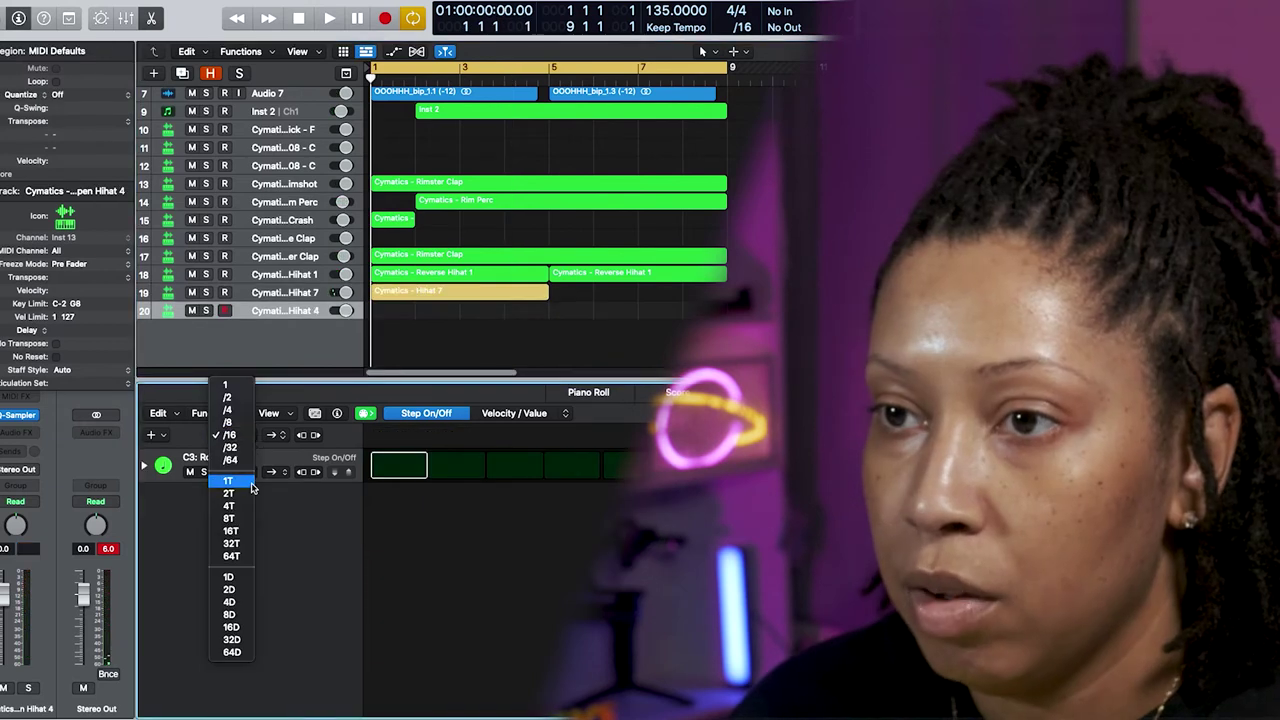
{"action": "left_click", "coordinate": [232, 423]}
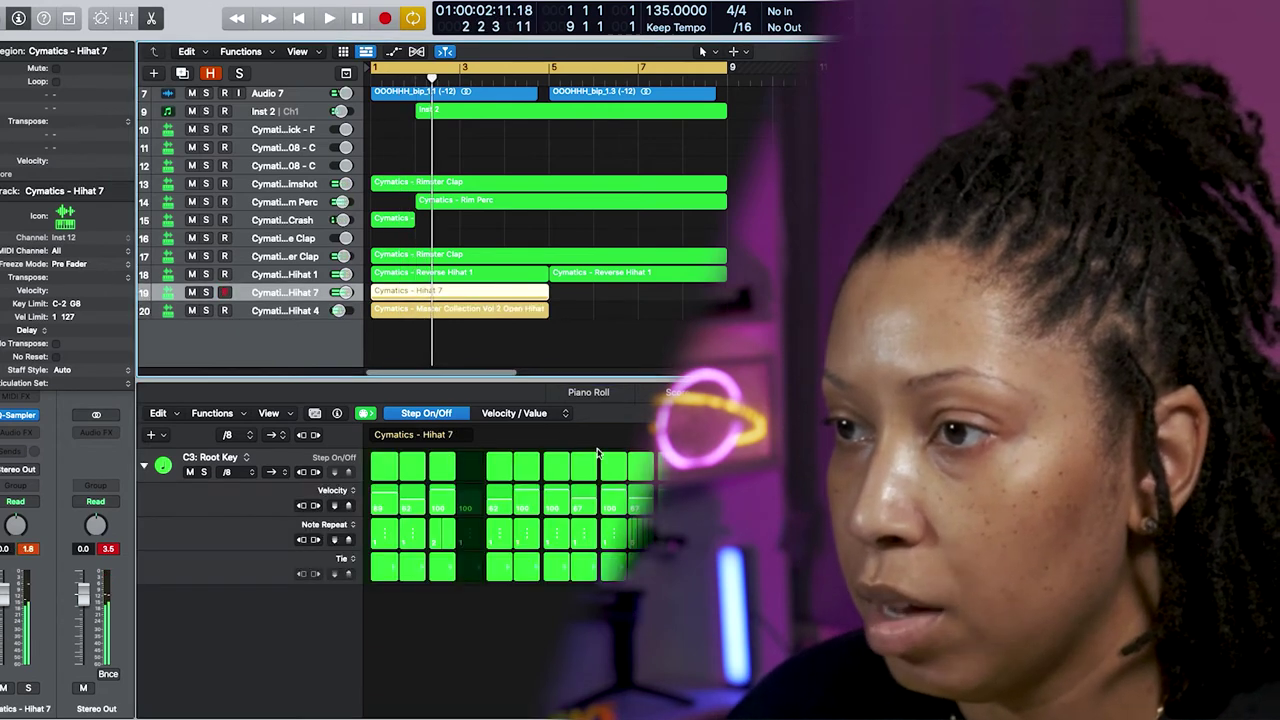
{"action": "left_click", "coordinate": [612, 467]}
{"action": "key", "text": "space"}
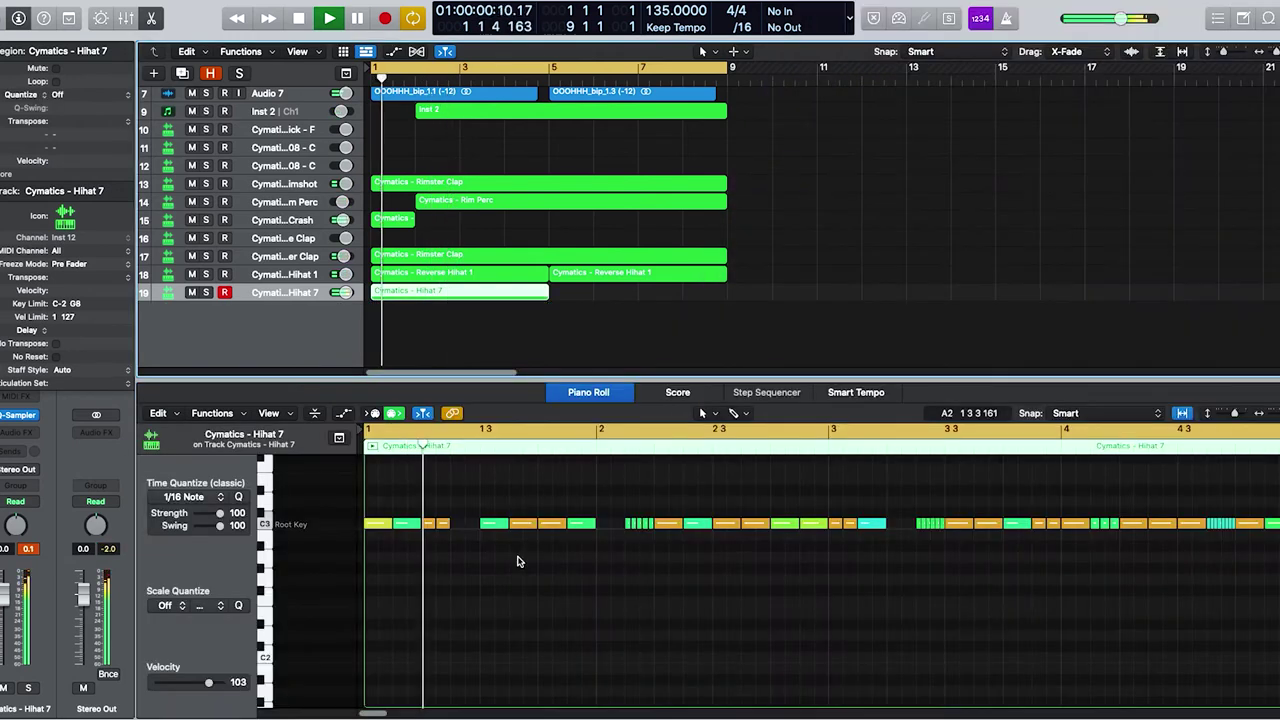
- Move the last three Hihat 7 notes of bar 1 to progressively lower pitches and audition the change
{"action": "left_click_drag", "start_coordinate": [519, 528], "coordinate": [519, 569]}
{"action": "left_click_drag", "start_coordinate": [551, 526], "coordinate": [551, 600]}
{"action": "left_click_drag", "start_coordinate": [587, 556], "coordinate": [587, 626]}
{"action": "key", "text": "space"}
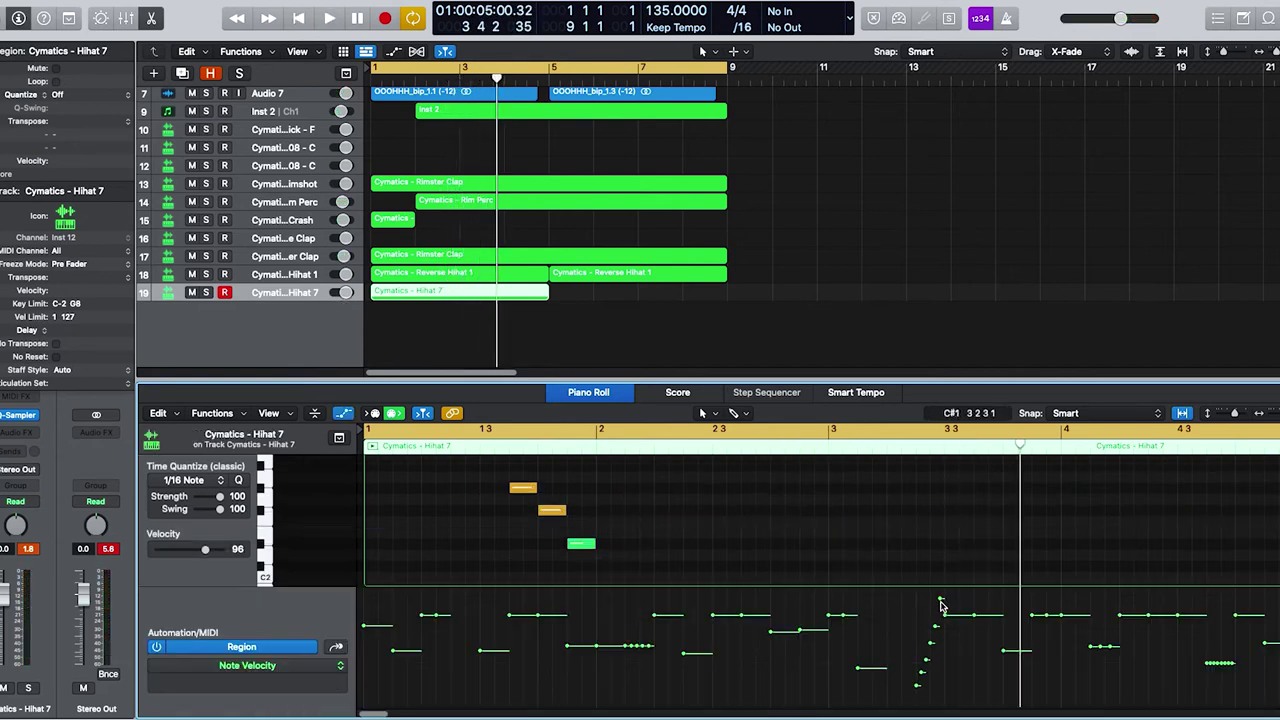
- Slightly lower the velocity of the last note in bar 3's rising hi-hat roll and play the beat back
{"action": "left_click_drag", "start_coordinate": [940, 602], "coordinate": [940, 613]}
{"action": "key", "text": "space"}
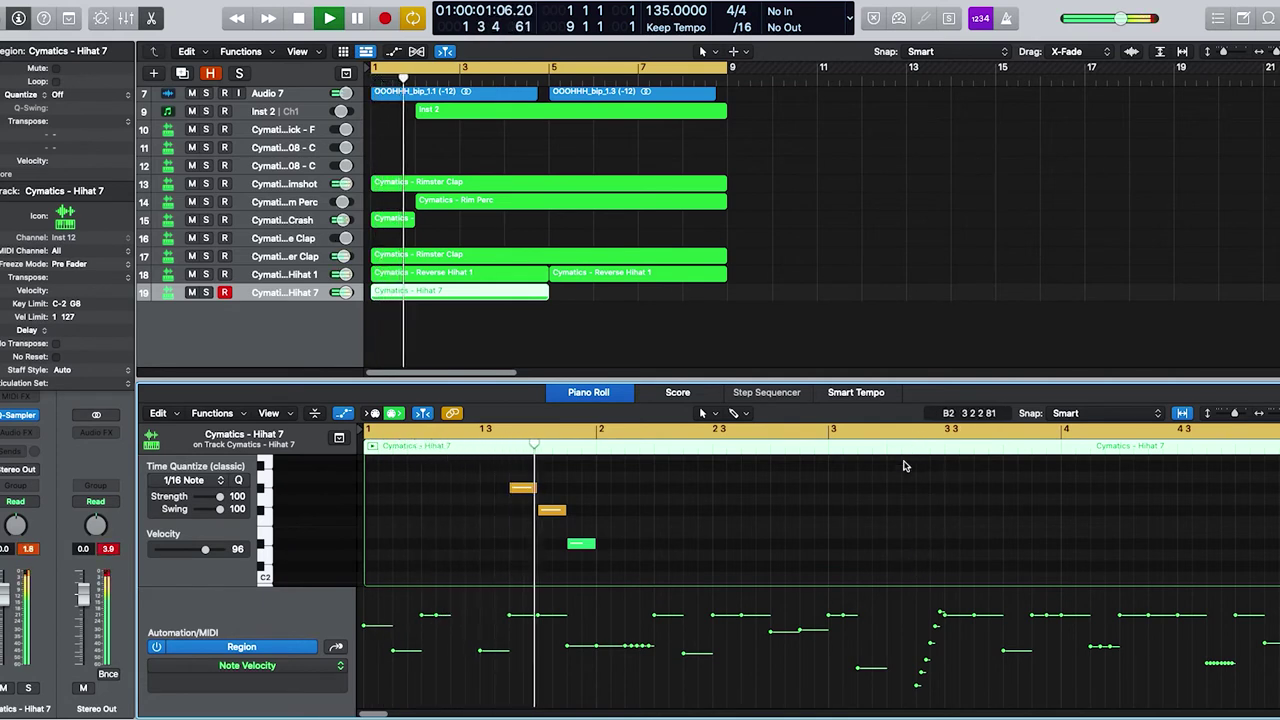
{"action": "scroll", "coordinate": [874, 548], "scroll_direction": "up", "scroll_amount": 2}
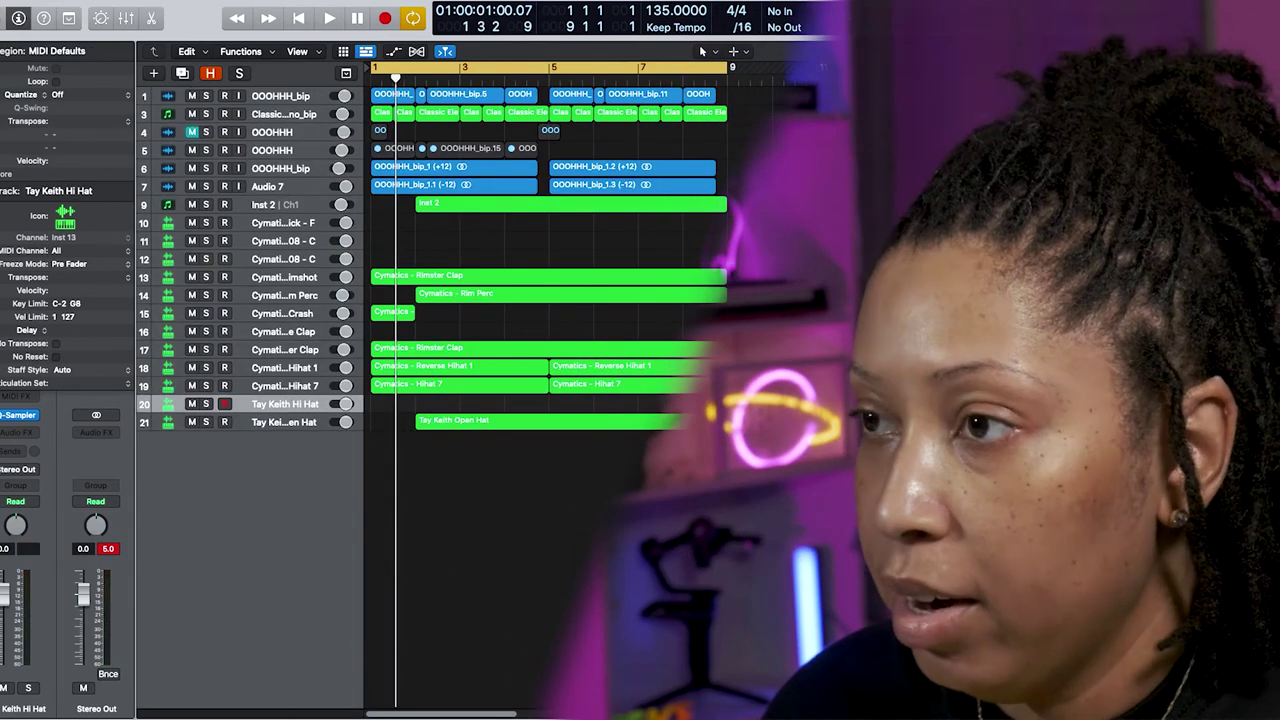
- Create a /16 step pattern on the Tay Keith Hi Hat track and place single hits, including steps 2 and 8
{"action": "key", "text": "p"}
{"action": "left_click", "coordinate": [766, 393]}
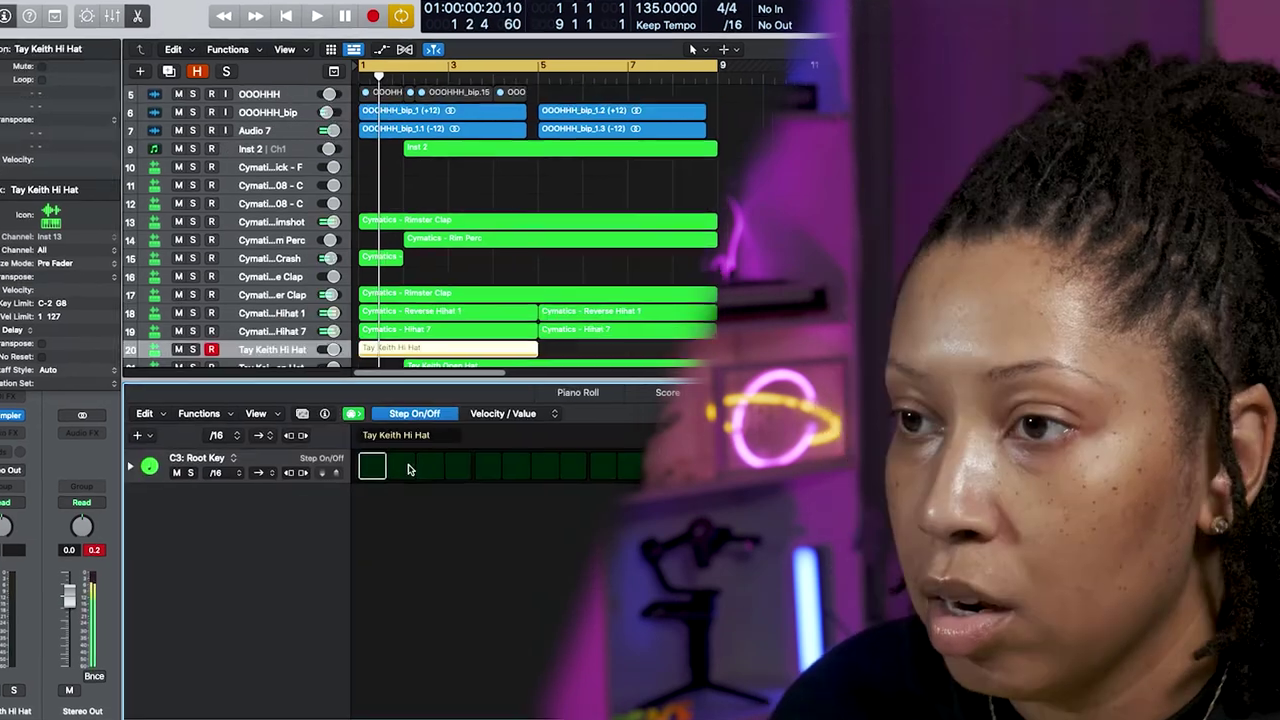
{"action": "left_click", "coordinate": [408, 467]}
{"action": "key", "text": "space"}
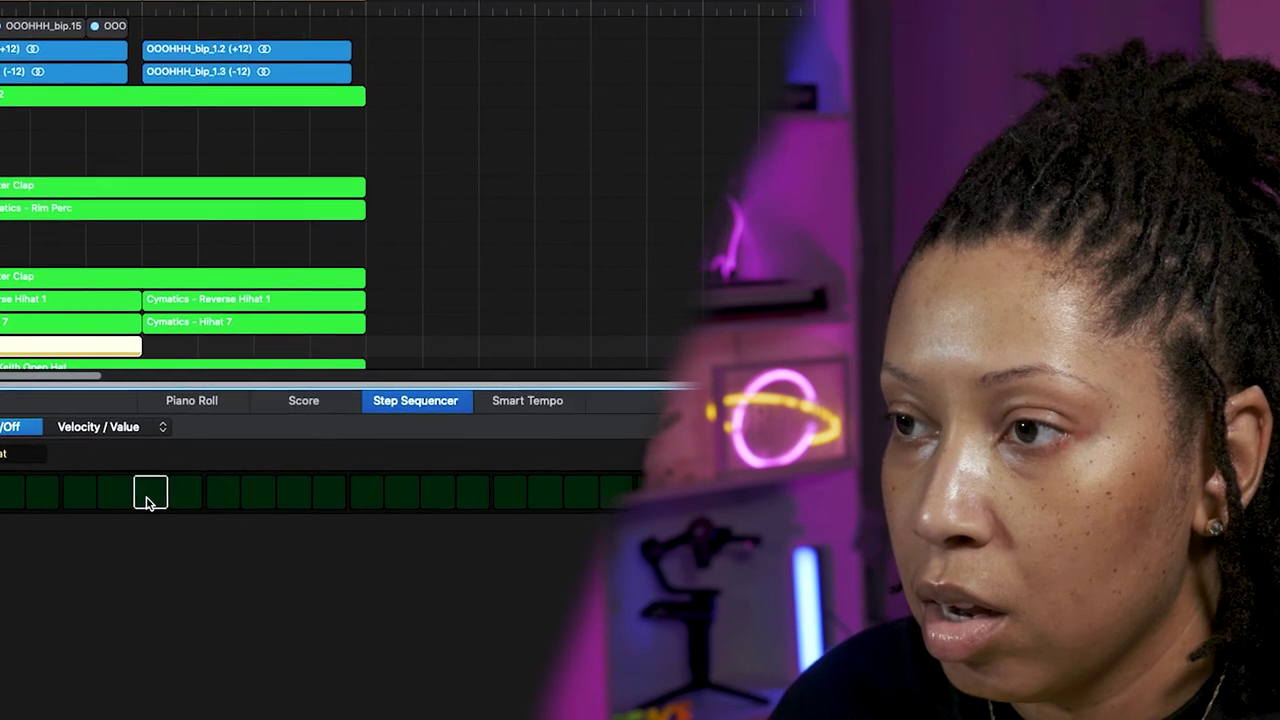
{"action": "left_click", "coordinate": [273, 495]}
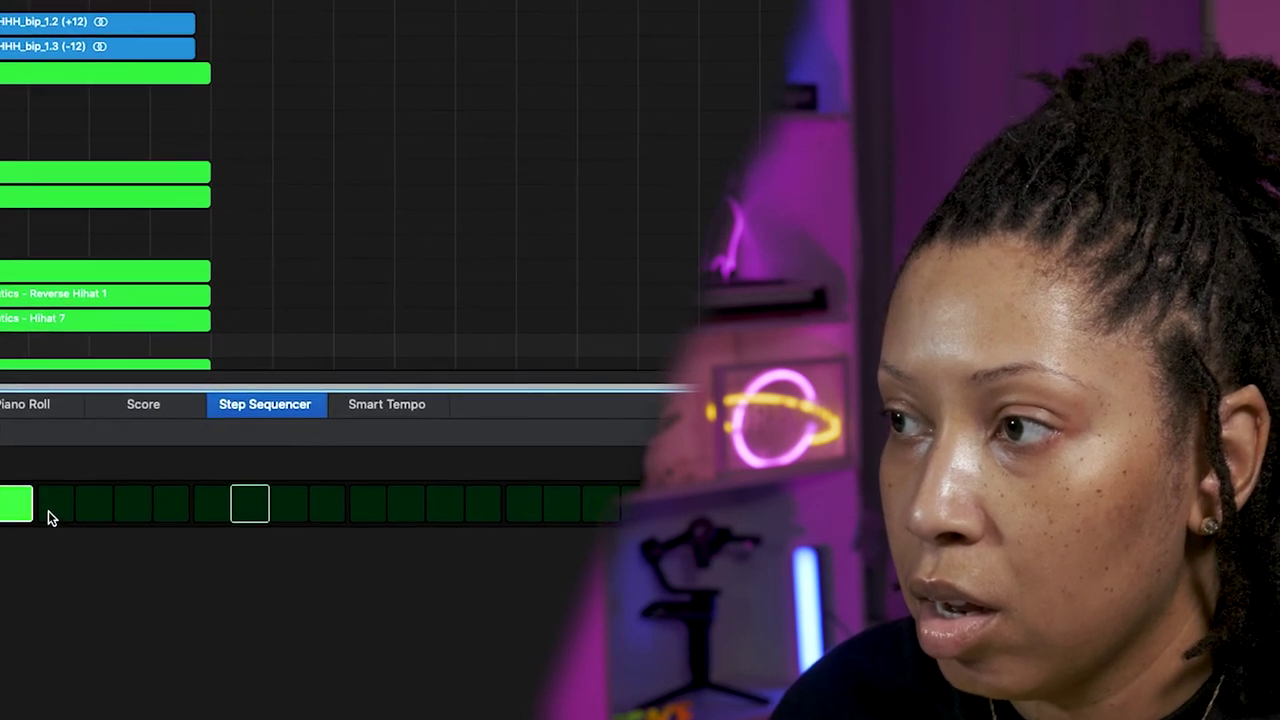
{"action": "left_click", "coordinate": [581, 510]}
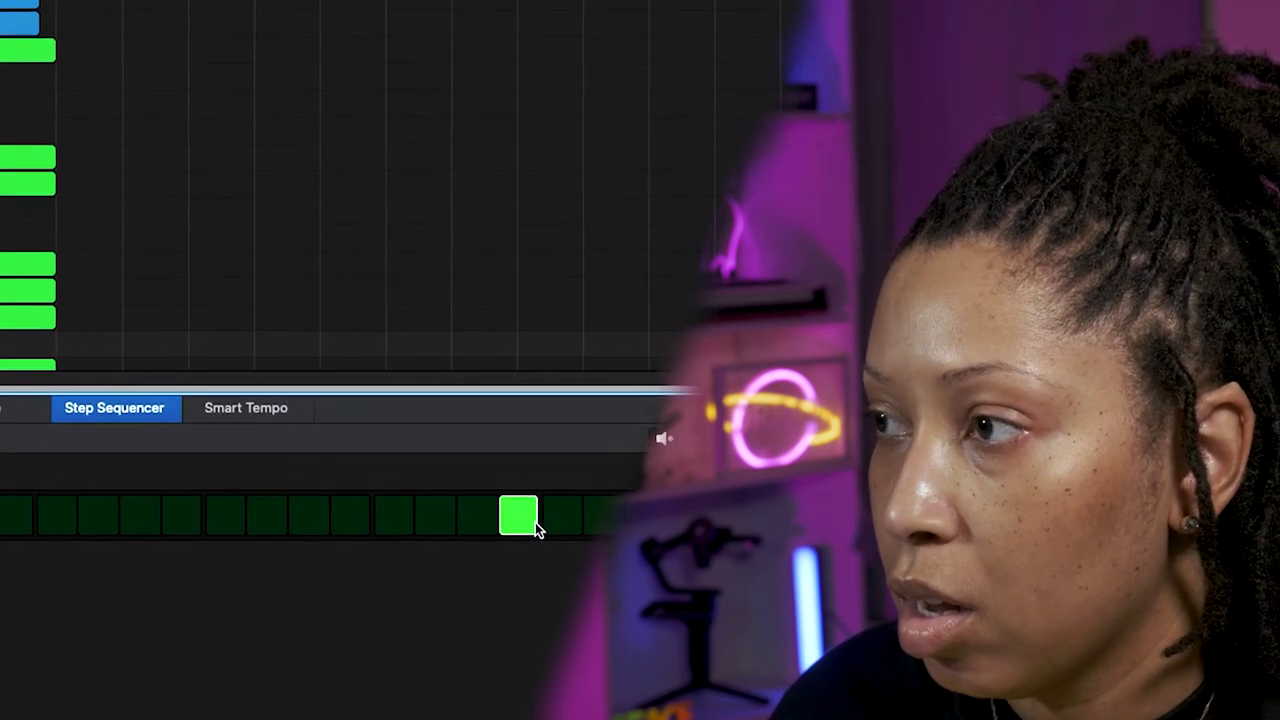
{"action": "left_click", "coordinate": [664, 510]}
{"action": "left_click", "coordinate": [636, 521]}
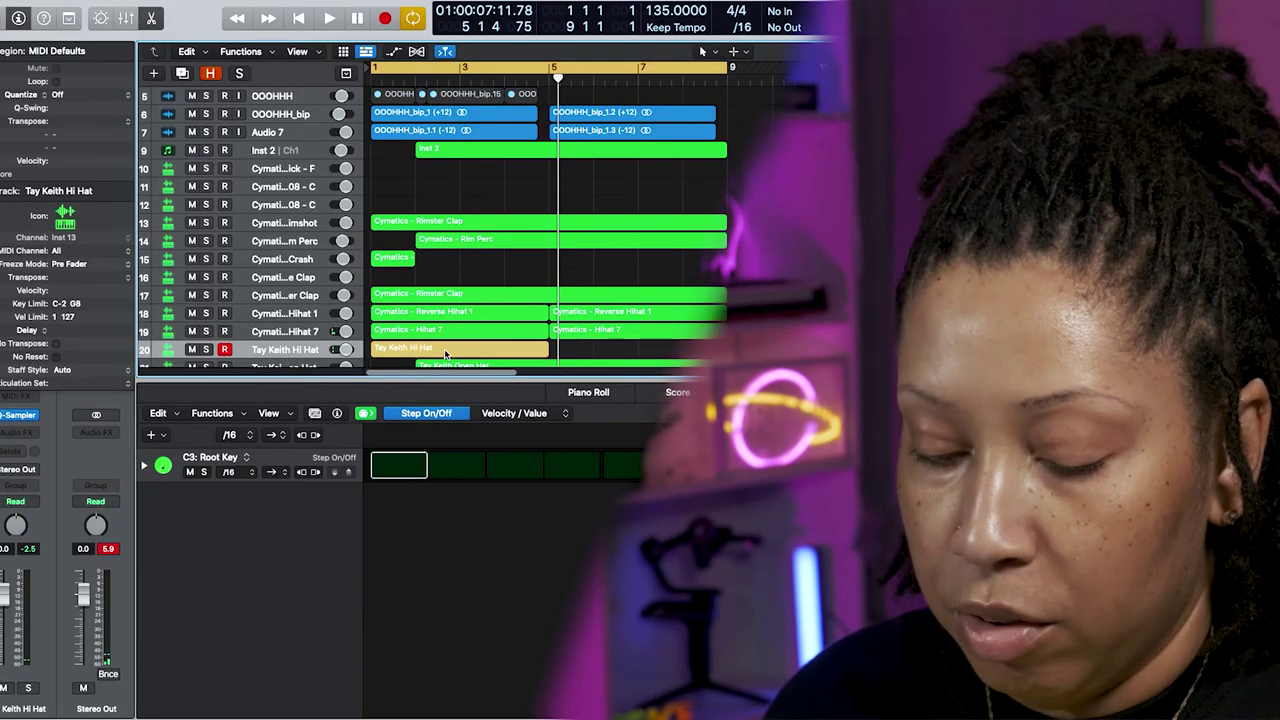
- Repeat the Tay Keith Hi Hat region at bar 5 and select both copies
{"action": "left_click", "coordinate": [447, 350]}
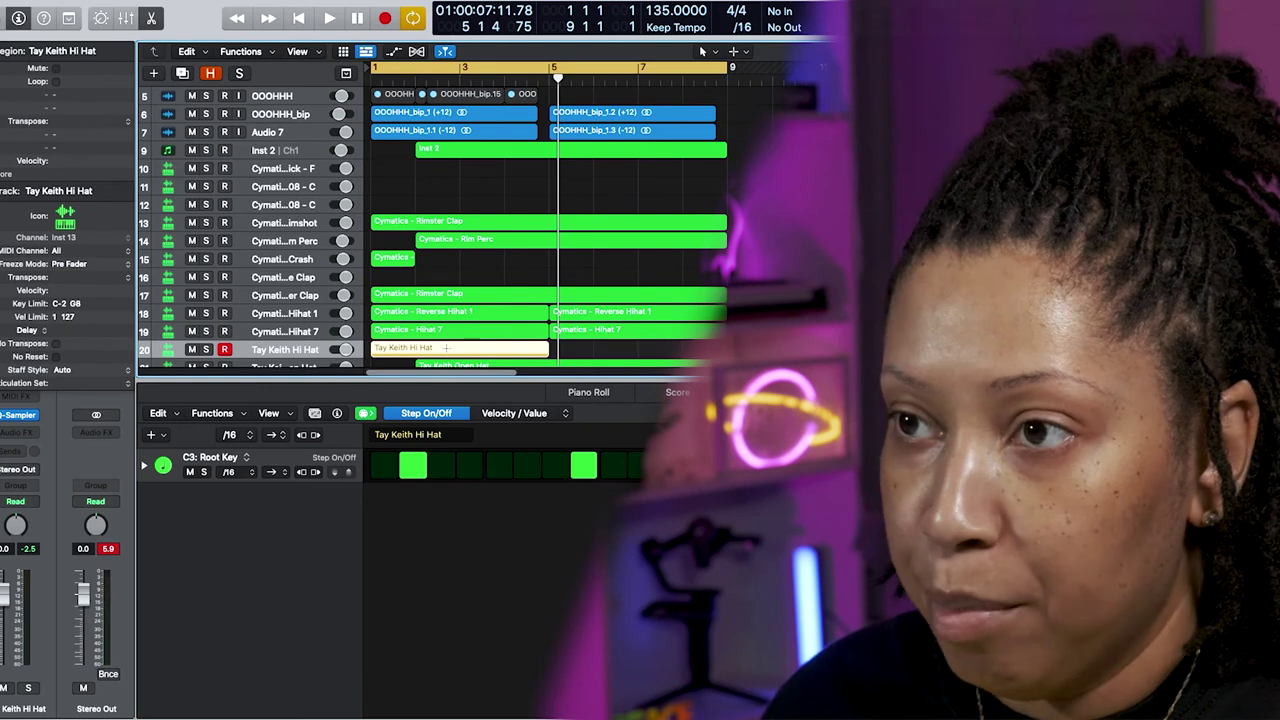
{"action": "key", "text": "super+r"}
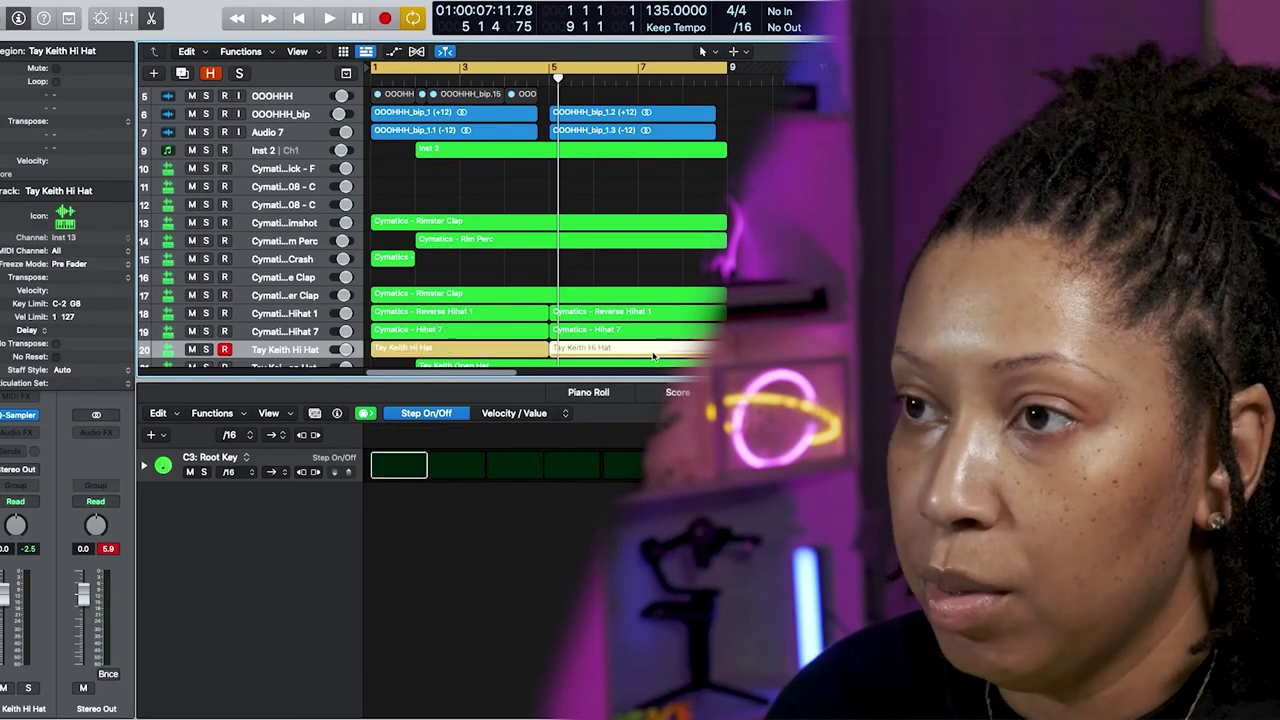
{"action": "left_click", "coordinate": [450, 350], "text": "shift"}
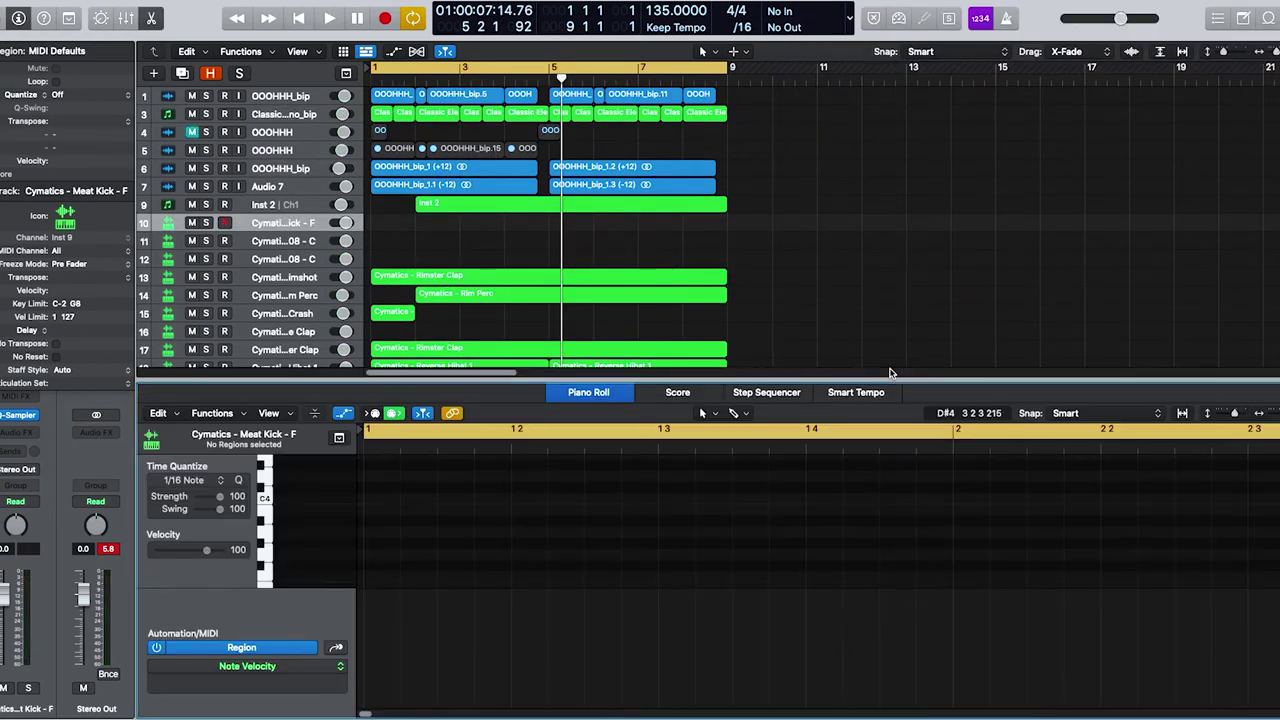
- Open a step pattern for the Meat Kick - F track and set its length to 32 steps
{"action": "left_click", "coordinate": [748, 398]}
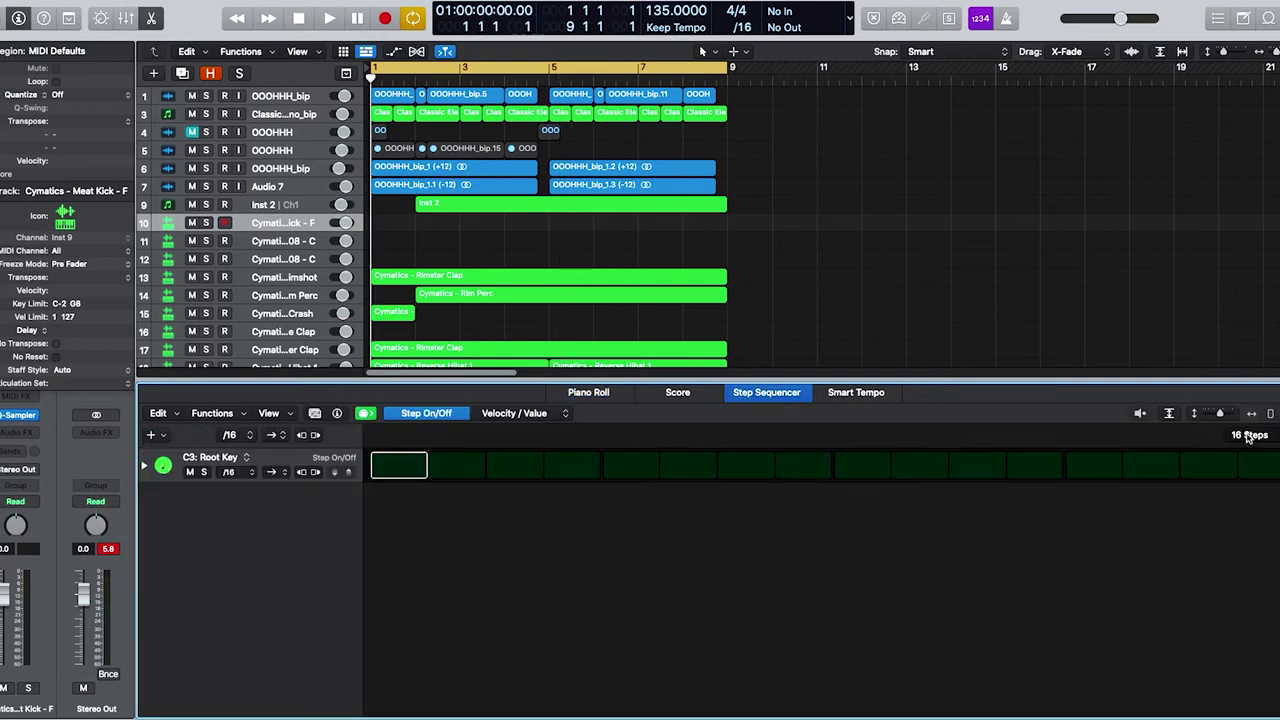
{"action": "left_click", "coordinate": [1248, 436]}
{"action": "left_click", "coordinate": [1249, 461]}
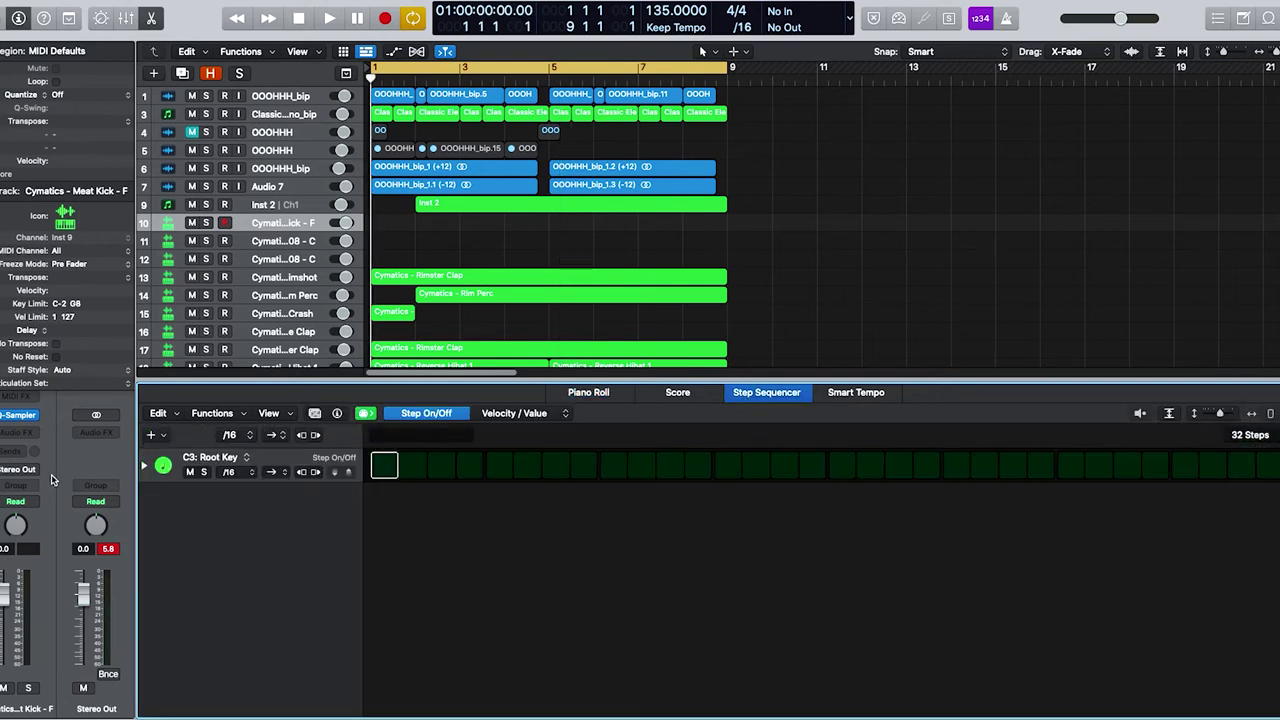
- Place Meat Kick hits on steps 1 and 21 of the pattern while auditioning it against the mix
{"action": "key", "text": "space"}
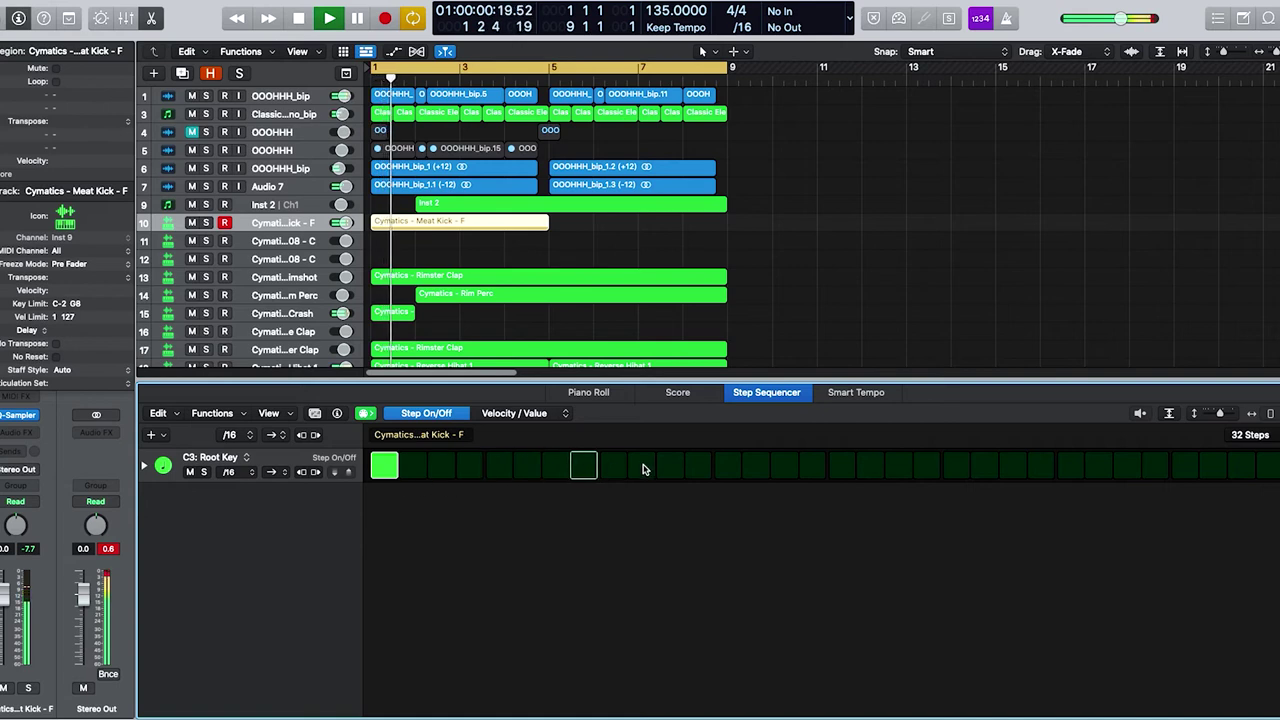
{"action": "key", "text": "space"}
{"action": "key", "text": "space"}
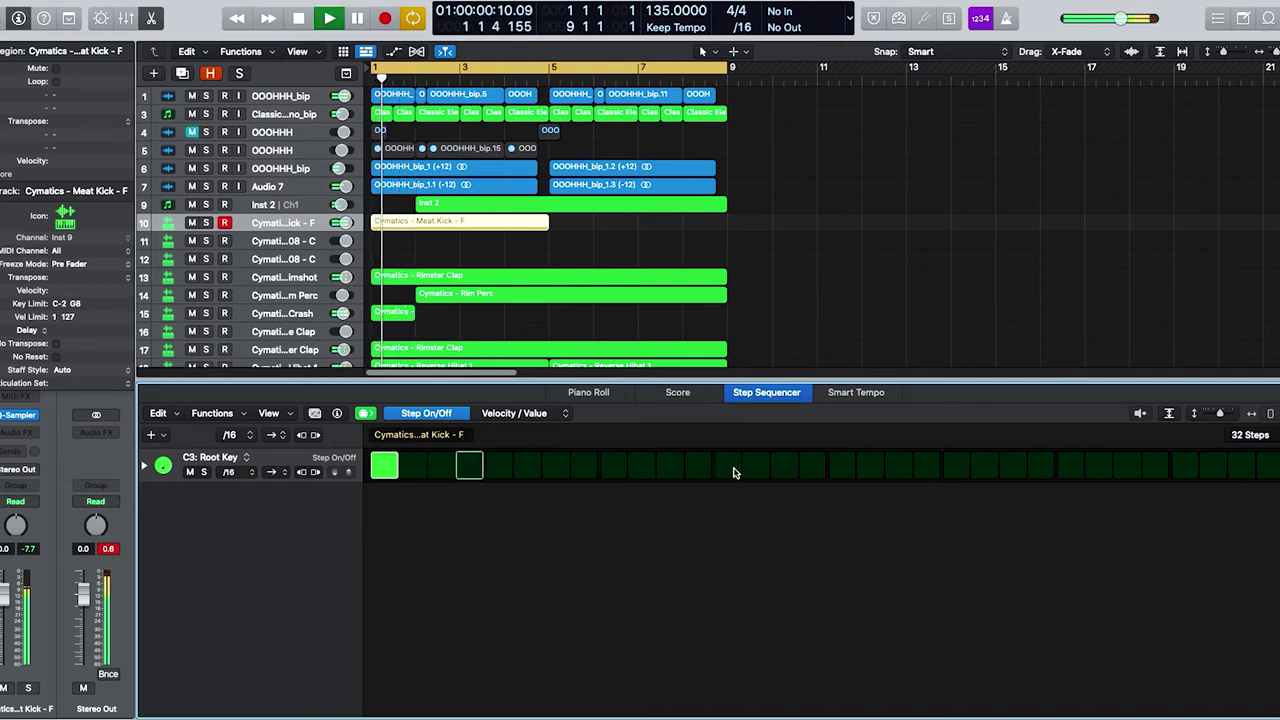
{"action": "left_click", "coordinate": [729, 466]}
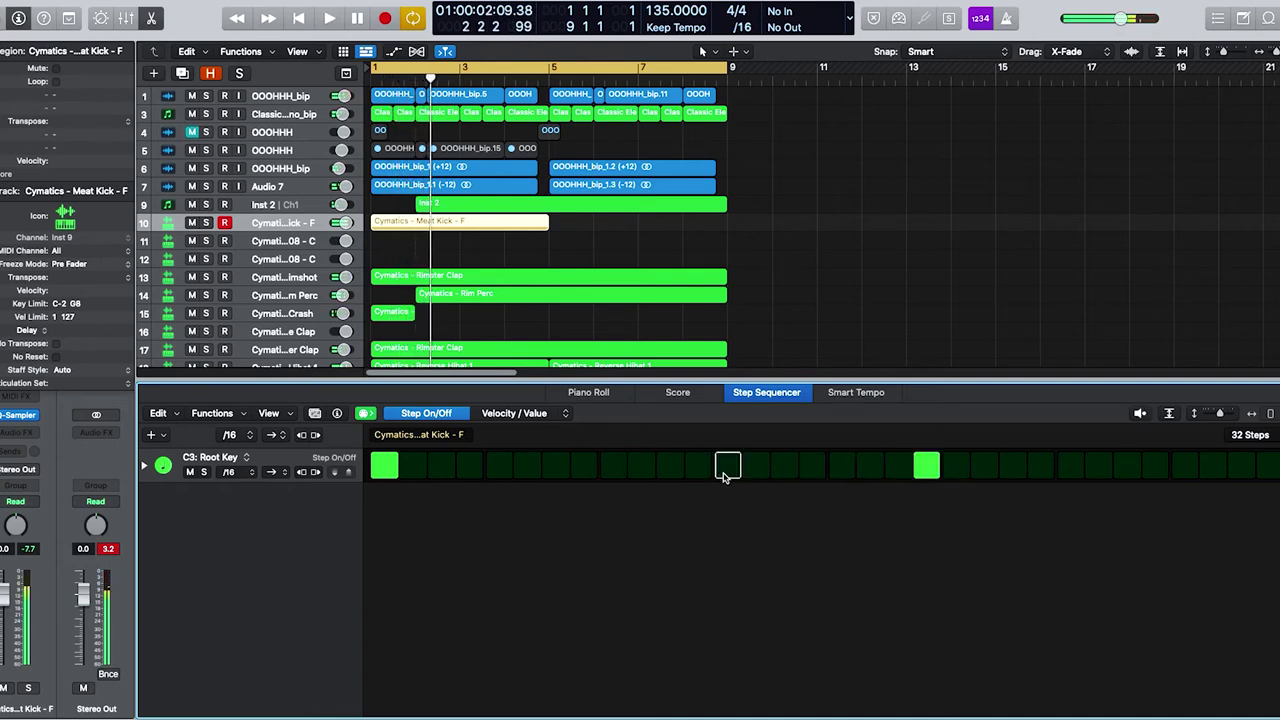
{"action": "key", "text": "space"}
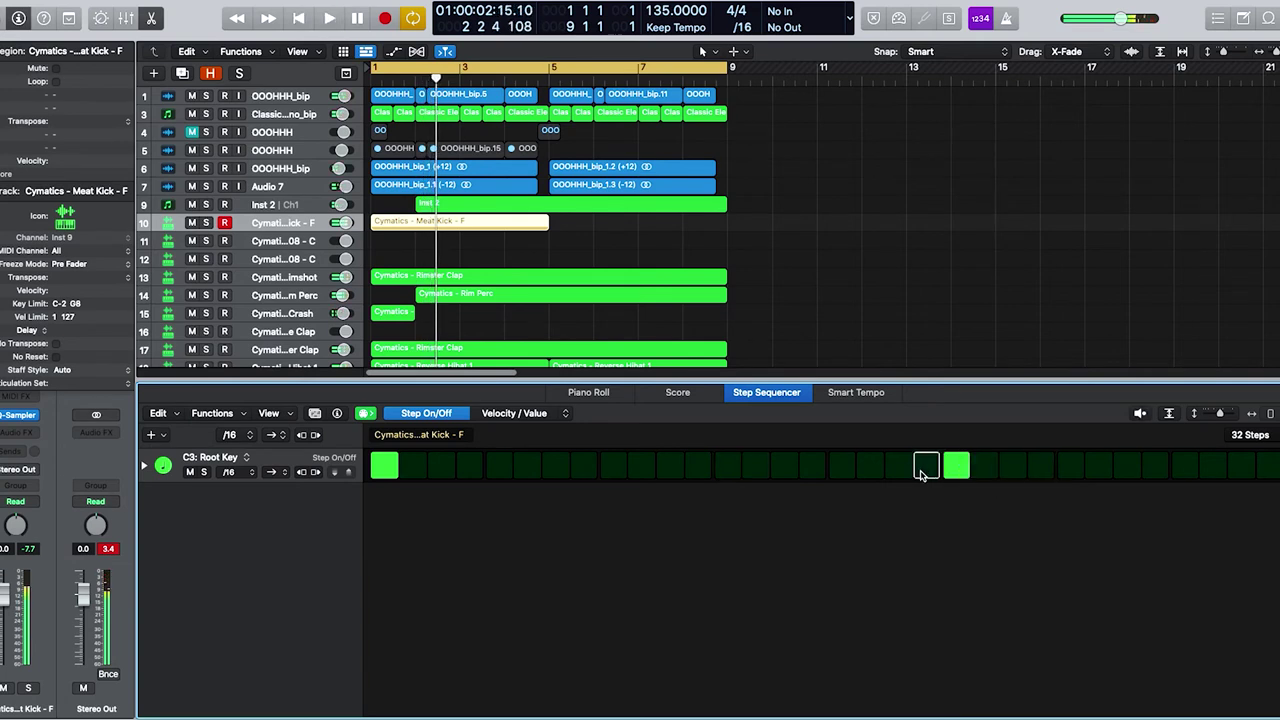
{"action": "key", "text": "space"}
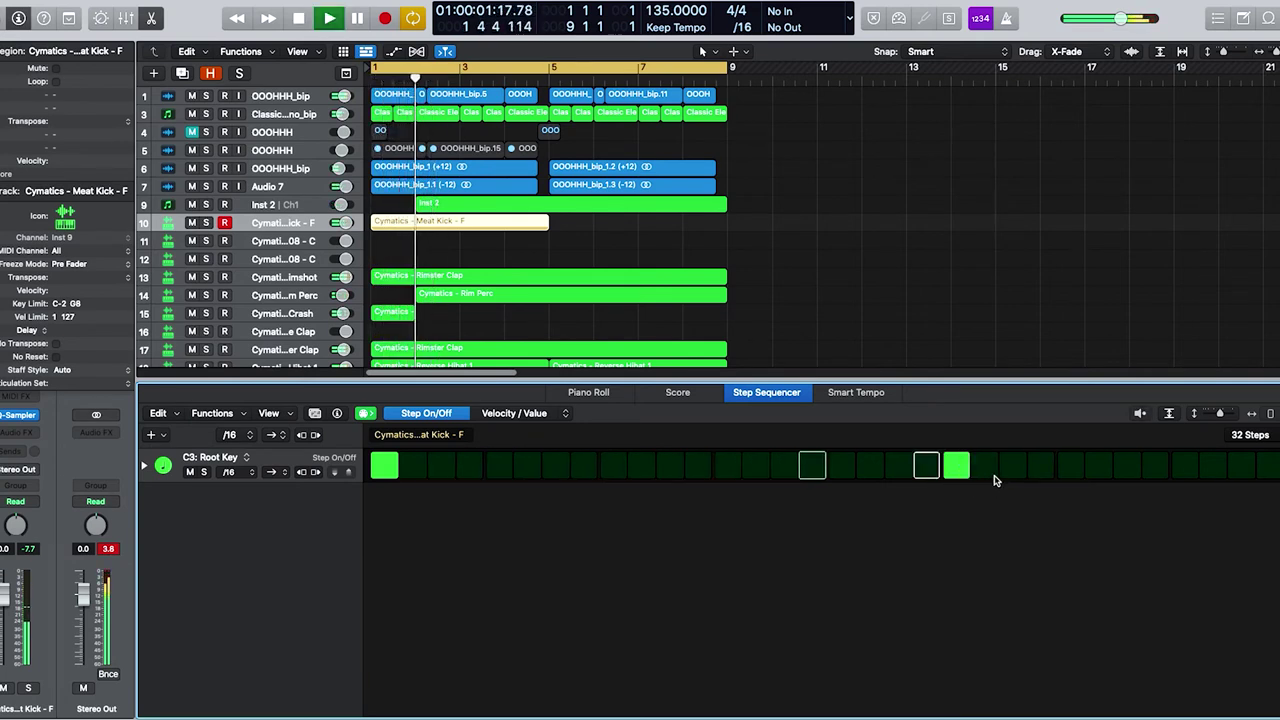
{"action": "key", "text": "space"}
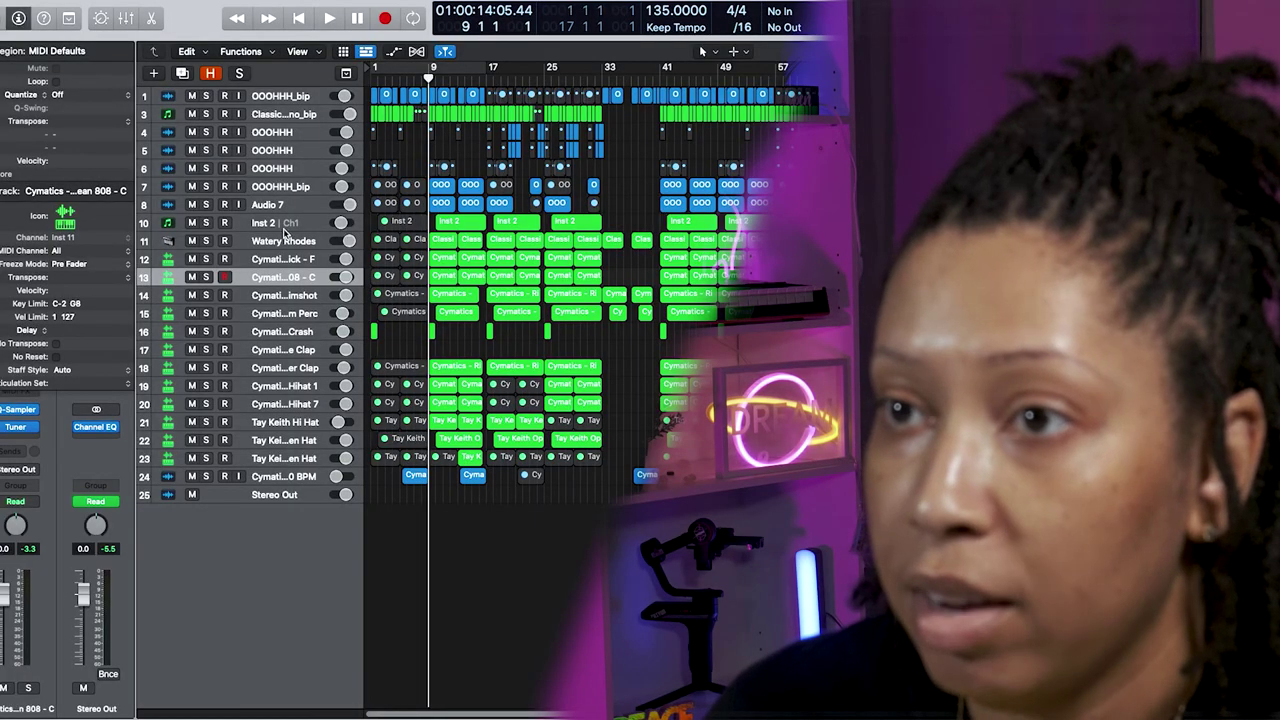
- Solo the 808 - C track and audition its part from bar 9
{"action": "left_click", "coordinate": [205, 277]}
{"action": "key", "text": "space"}
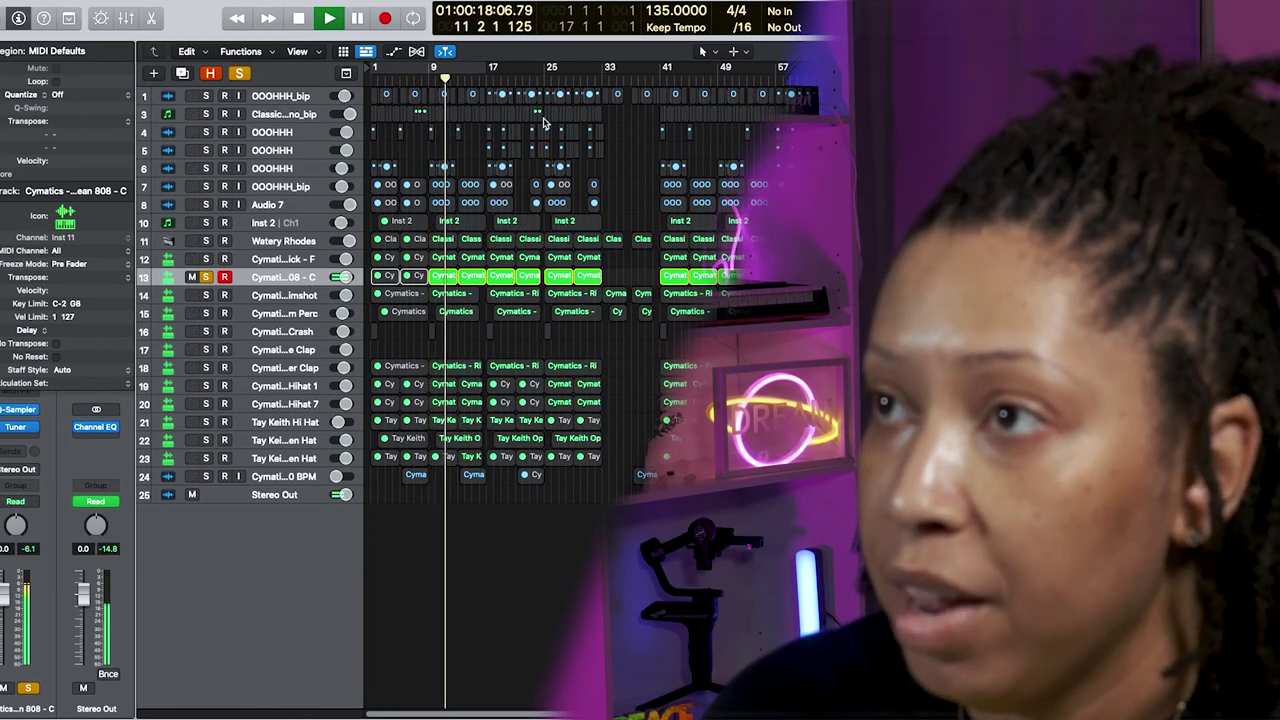
{"action": "key", "text": "space"}
- Unsolo the 808 - C track and play the full arrangement from bar 33, followed by the section from bar 17
{"action": "left_click", "coordinate": [603, 80]}
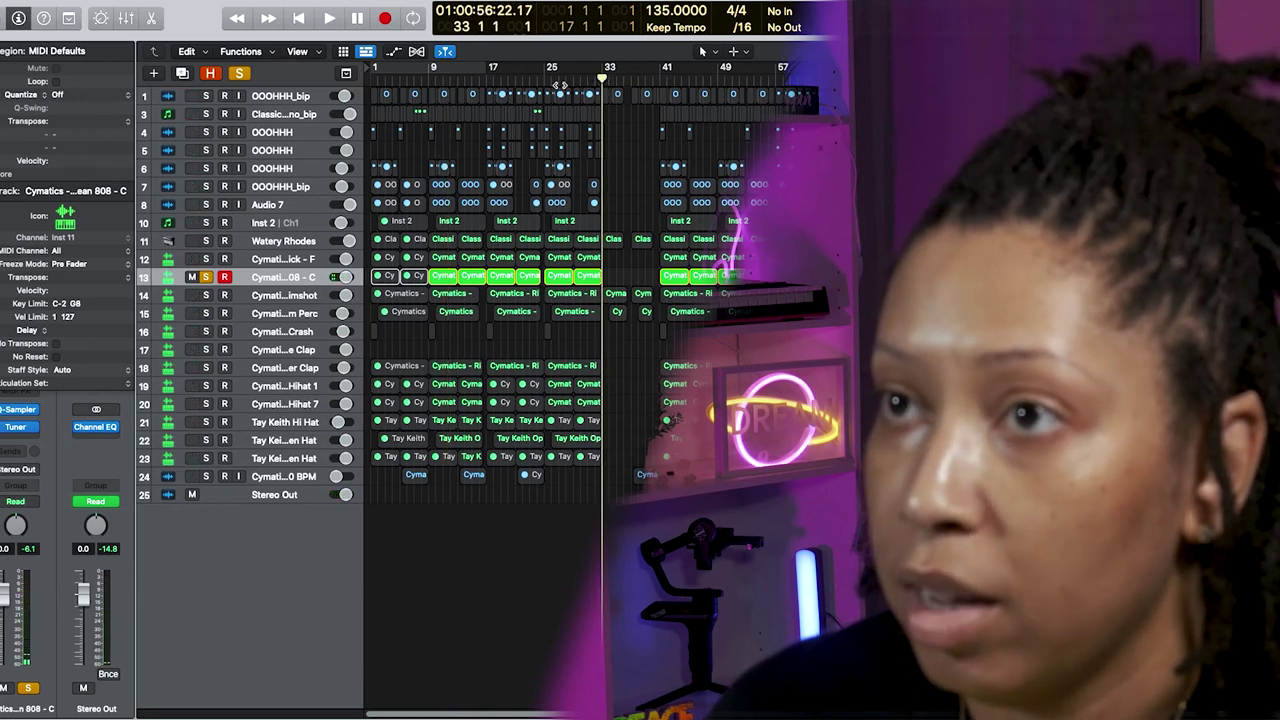
{"action": "left_click", "coordinate": [206, 277]}
{"action": "key", "text": "space"}
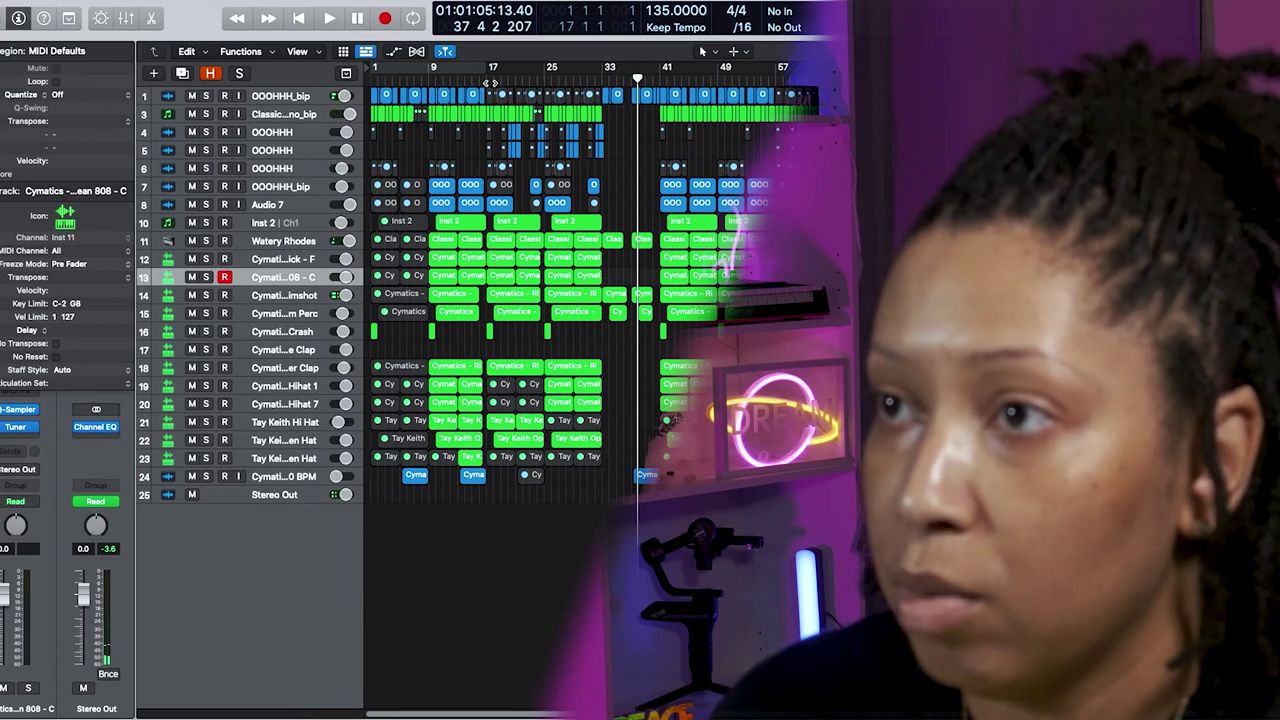
{"action": "left_click", "coordinate": [491, 82]}
{"action": "key", "text": "space"}
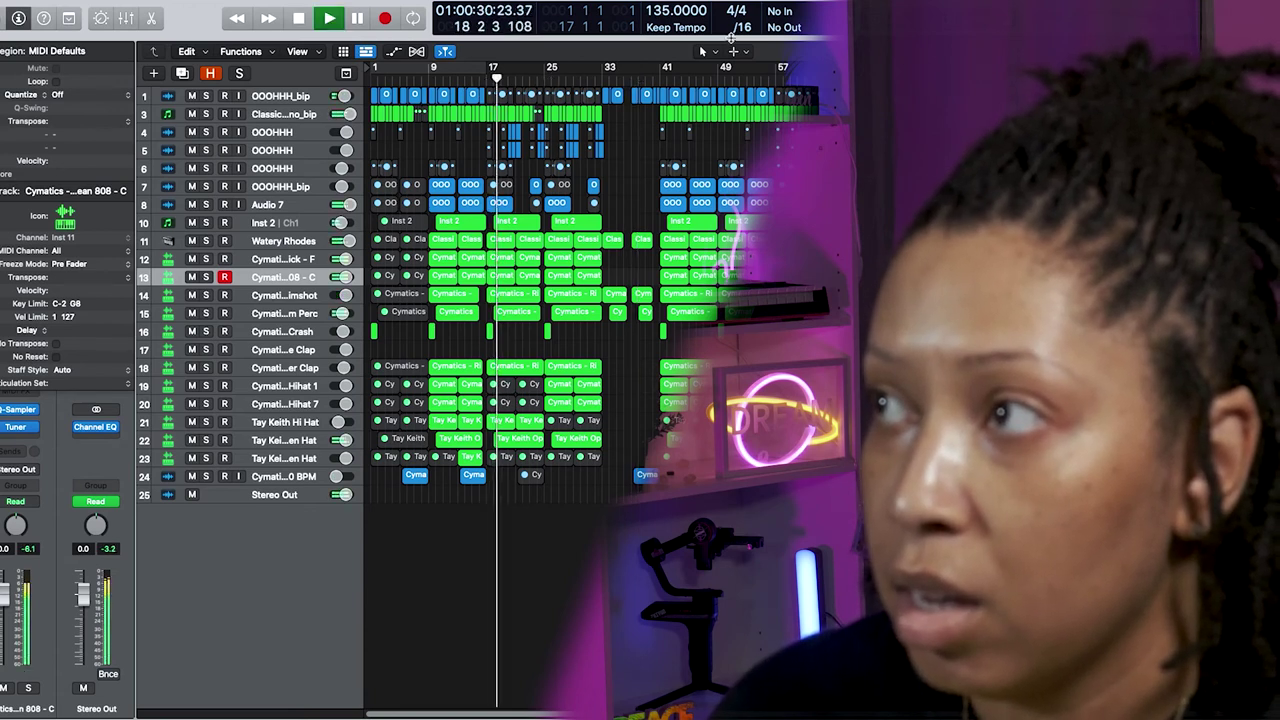